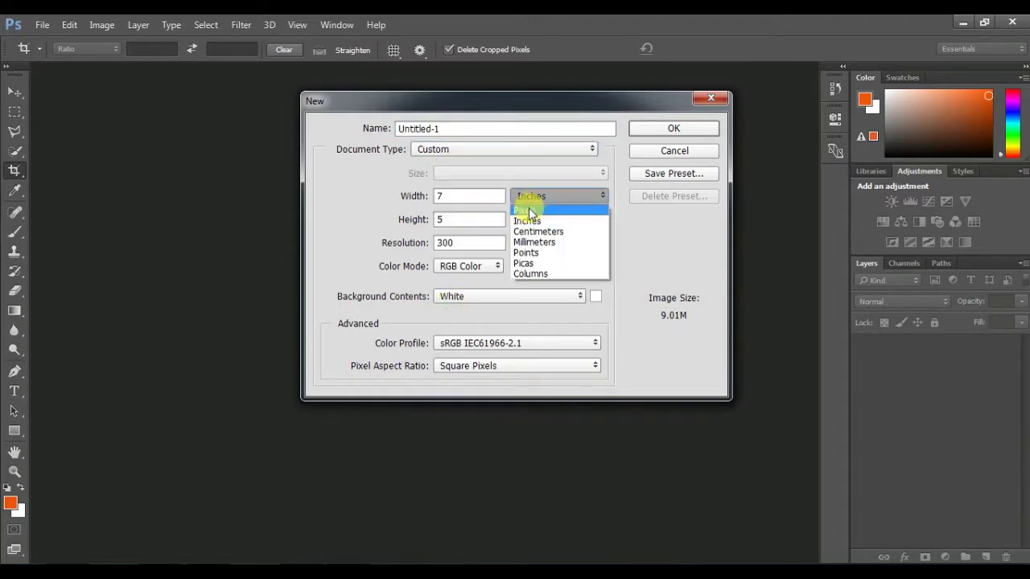
Create a 1366 × 768 px, 300 ppi, 16-bit RGB document with a white background.
text(1366)
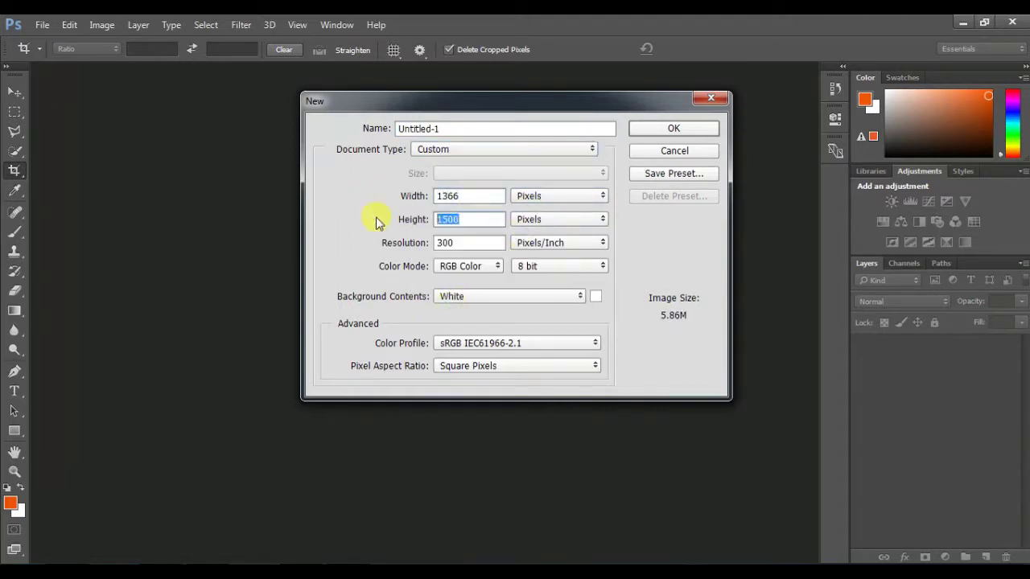
text(768)
click(555, 266)
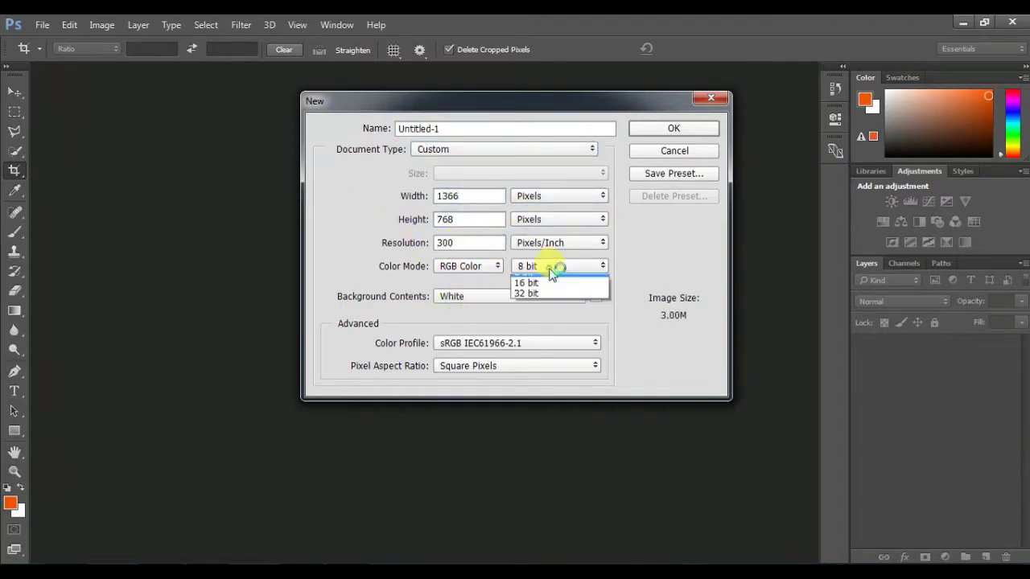
click(552, 300)
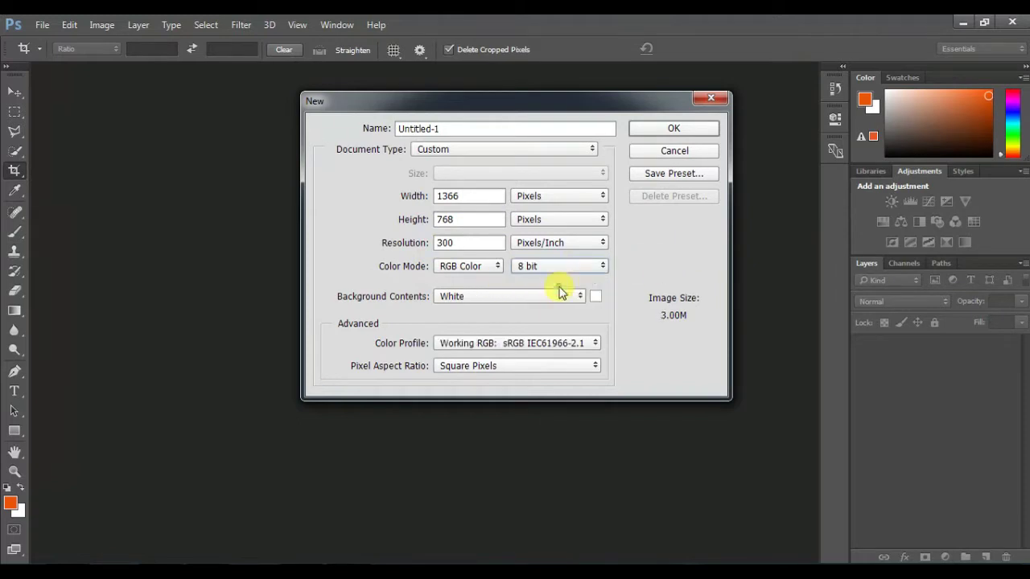
click(566, 266)
click(581, 278)
click(567, 266)
click(563, 301)
click(676, 128)
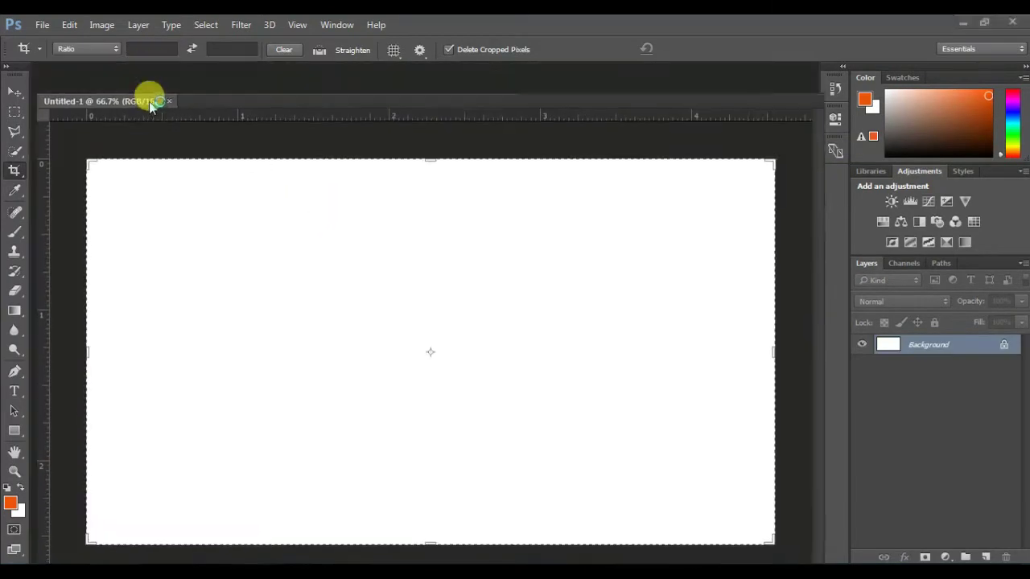
Open IMG_20180317_070307.jpg, the photo of the boy beside the motorbike.
scroll(232, 231, up, 3)
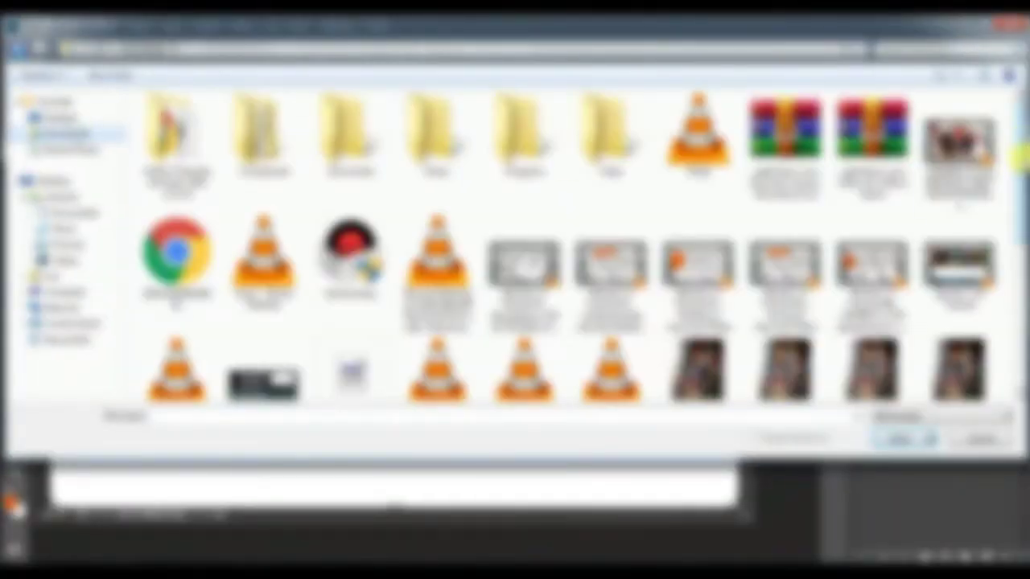
scroll(698, 322, down, 1)
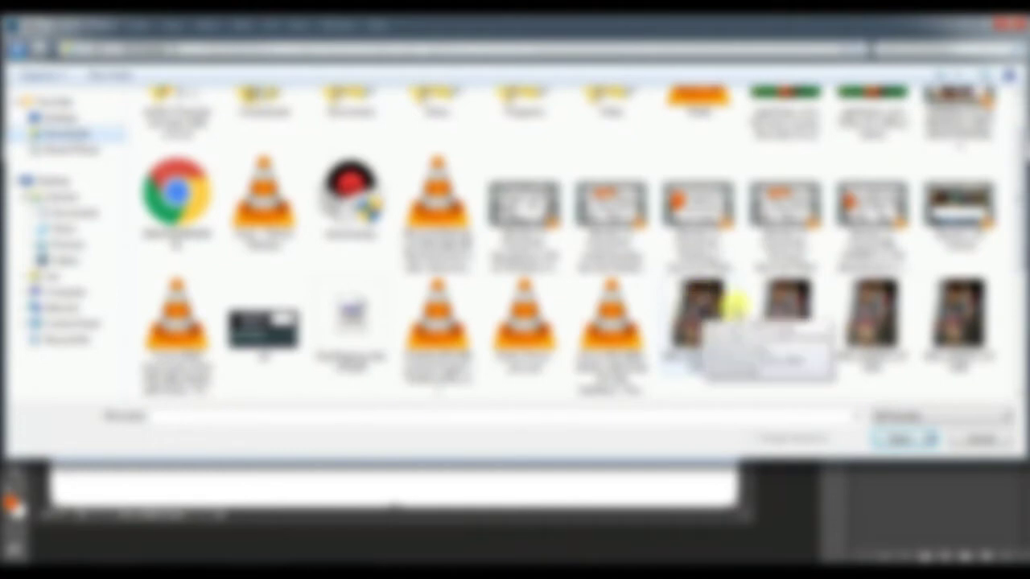
scroll(709, 288, down, 1)
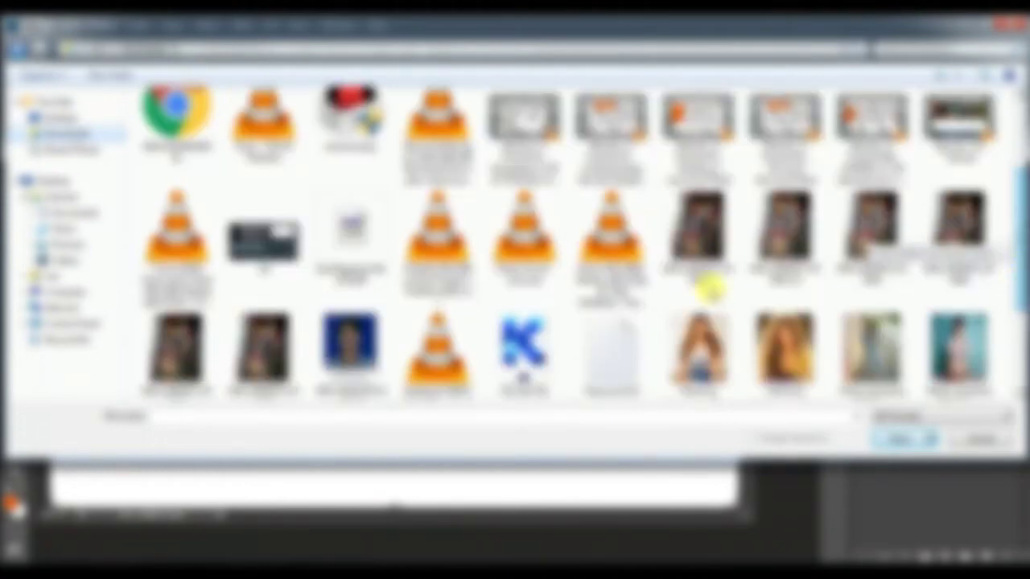
scroll(708, 288, down, 1)
click(894, 439)
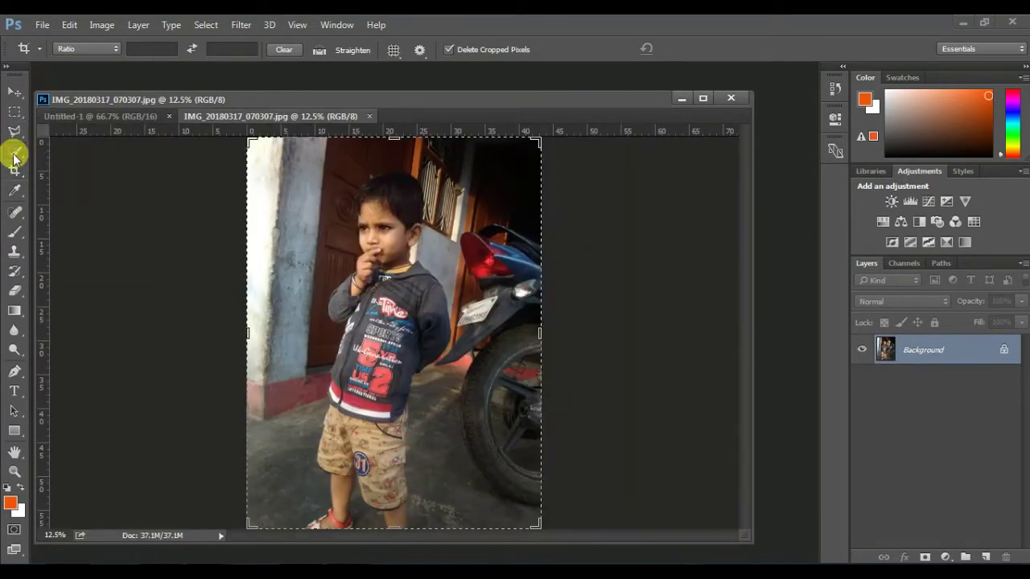
Pick the Quick Selection tool and dock the boy's photo beside the blank document.
click(13, 153)
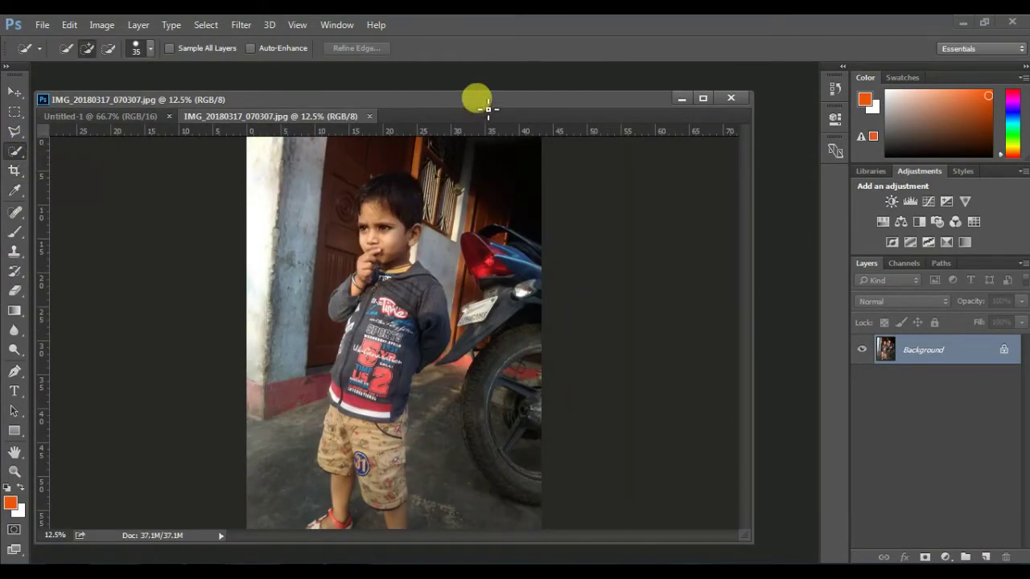
key(ctrl+plus)
drag(488, 104, 489, 74)
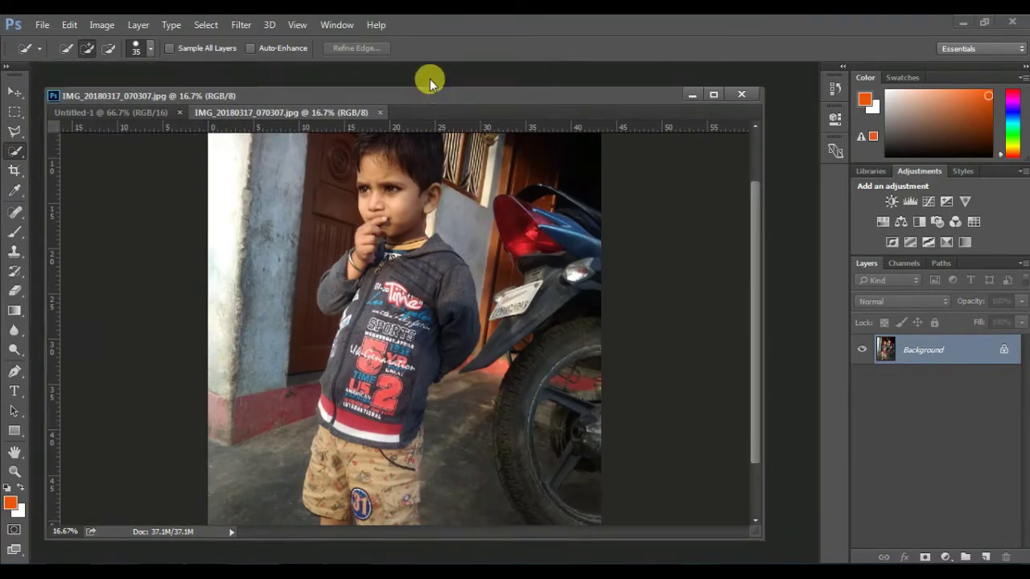
drag(420, 68, 427, 80)
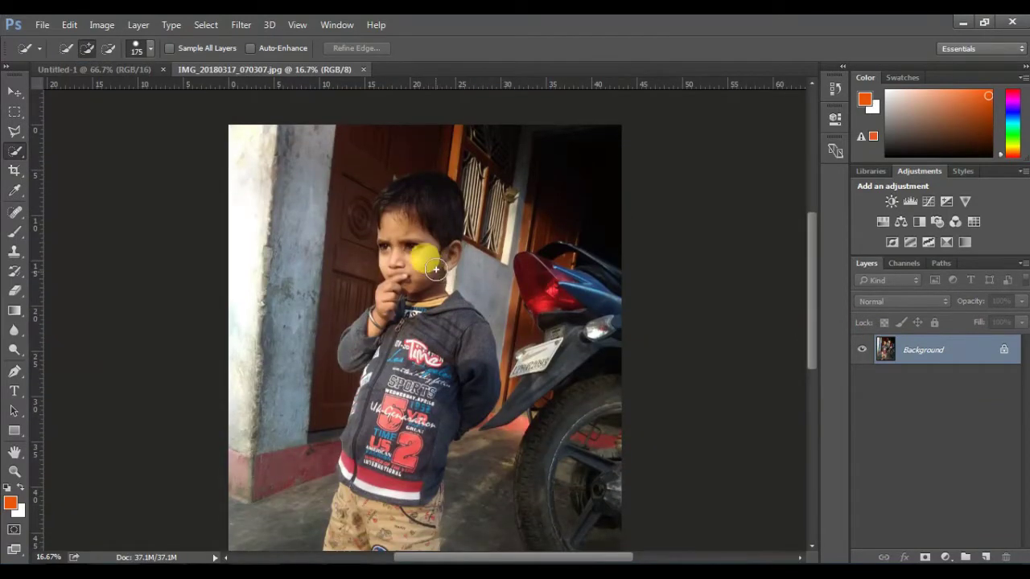
Paint a Quick Selection over the boy's head, hair, shirt, shorts and legs.
mouse_move(418, 323)
mouse_down()
mouse_move(449, 413)
mouse_move(467, 340)
mouse_move(340, 341)
mouse_move(354, 346)
mouse_up()
mouse_move(356, 440)
mouse_down()
mouse_move(397, 197)
mouse_move(378, 193)
mouse_up()
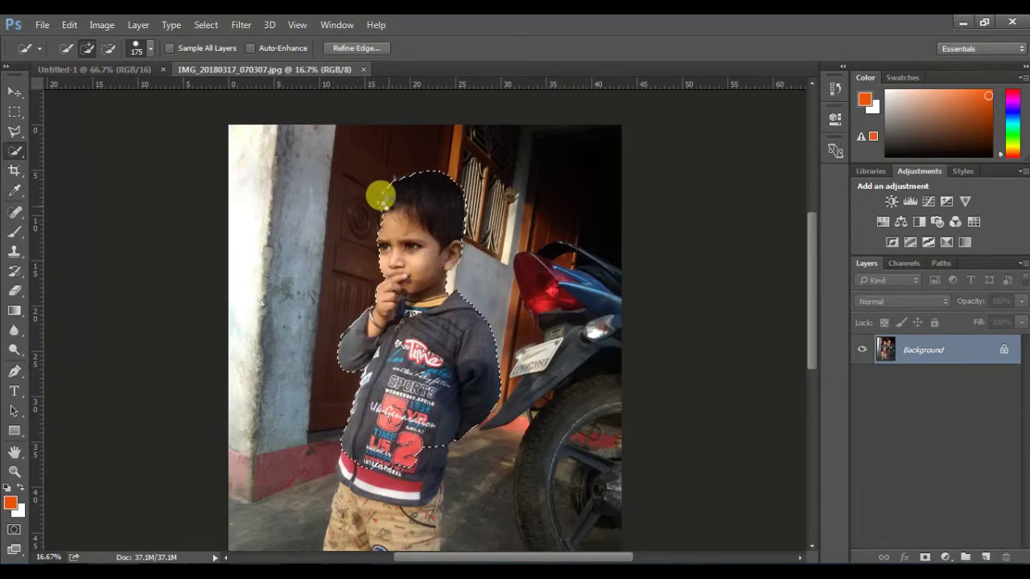
drag(446, 409, 406, 511)
drag(811, 306, 810, 368)
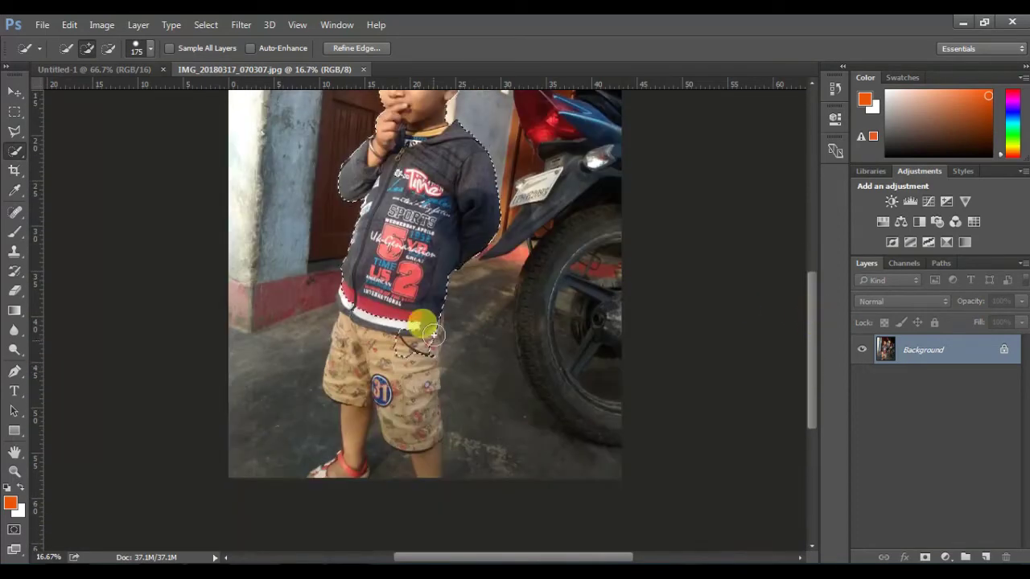
mouse_move(420, 322)
mouse_down()
mouse_move(395, 345)
mouse_move(340, 322)
mouse_move(411, 436)
mouse_move(347, 300)
mouse_up()
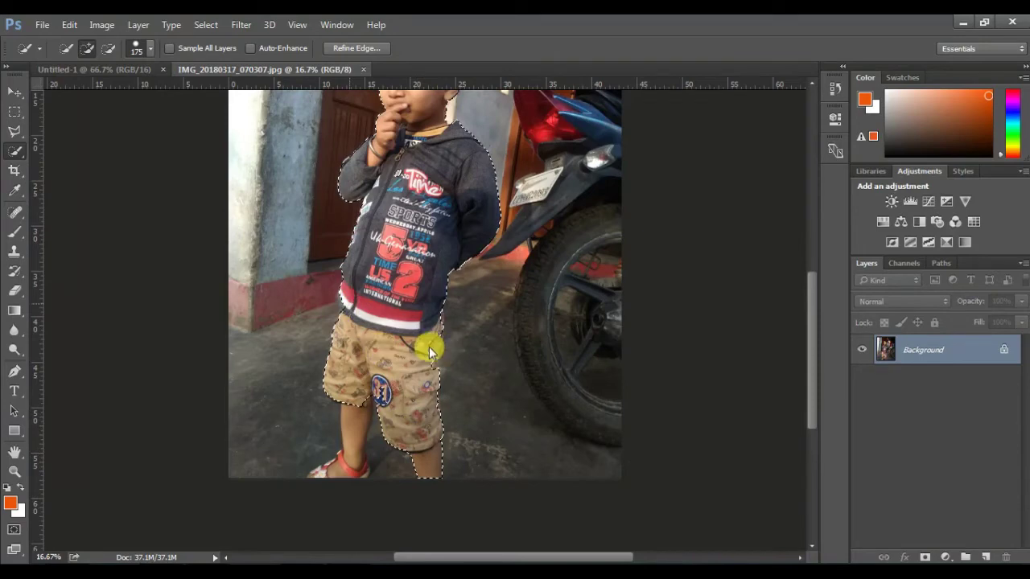
mouse_move(431, 352)
mouse_down()
mouse_move(409, 341)
mouse_move(425, 386)
mouse_move(345, 425)
mouse_move(359, 397)
mouse_move(333, 473)
mouse_move(340, 391)
mouse_up()
key(bracketleft)
key(bracketleft)
drag(816, 361, 816, 420)
Zoom in and refine the selection along the legs, forehead and face with a smaller brush.
key(ctrl+plus)
key(ctrl+plus)
drag(311, 336, 322, 354)
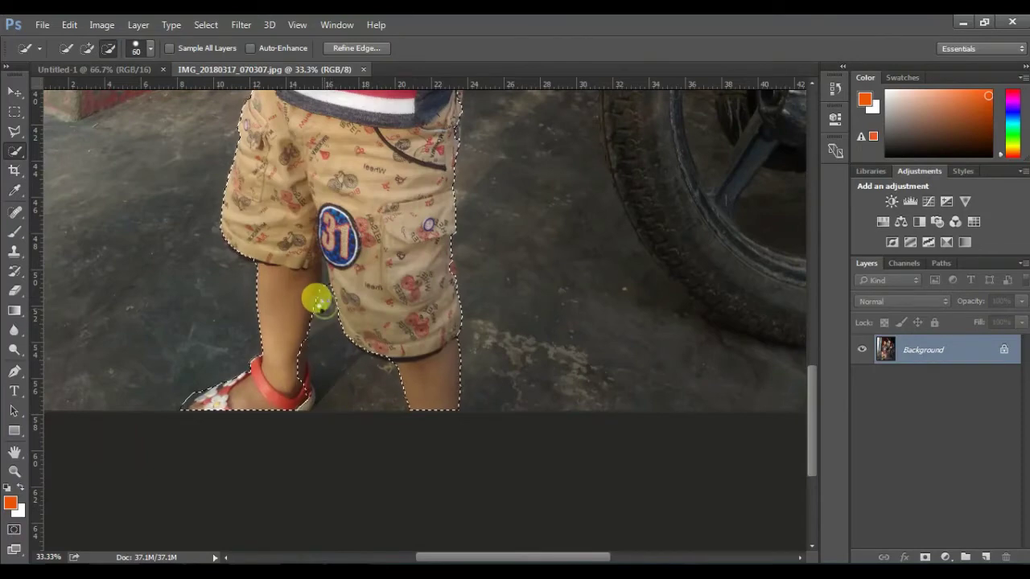
key(bracketleft)
key(bracketleft)
key(bracketleft)
drag(810, 435, 791, 266)
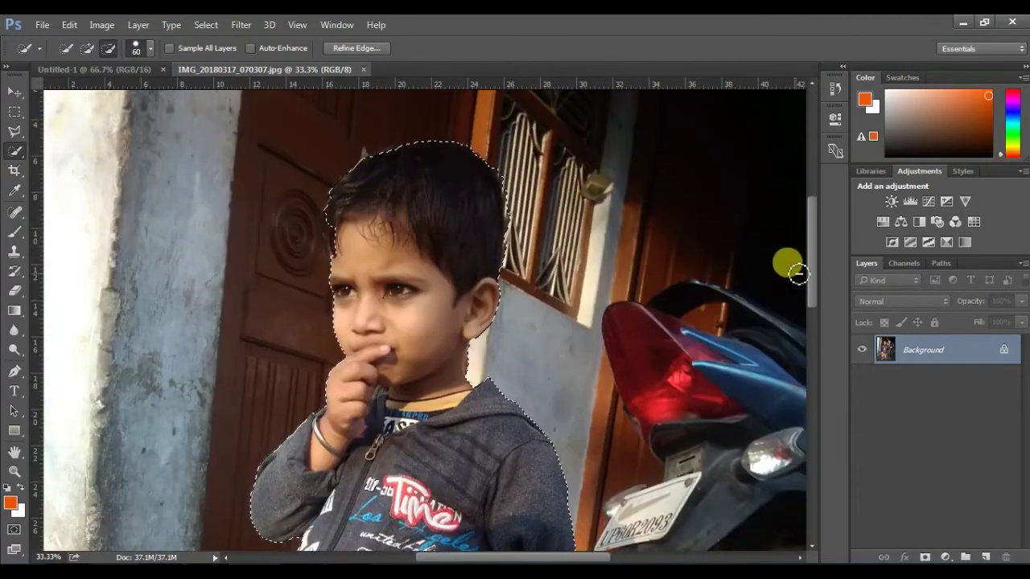
drag(355, 277, 339, 255)
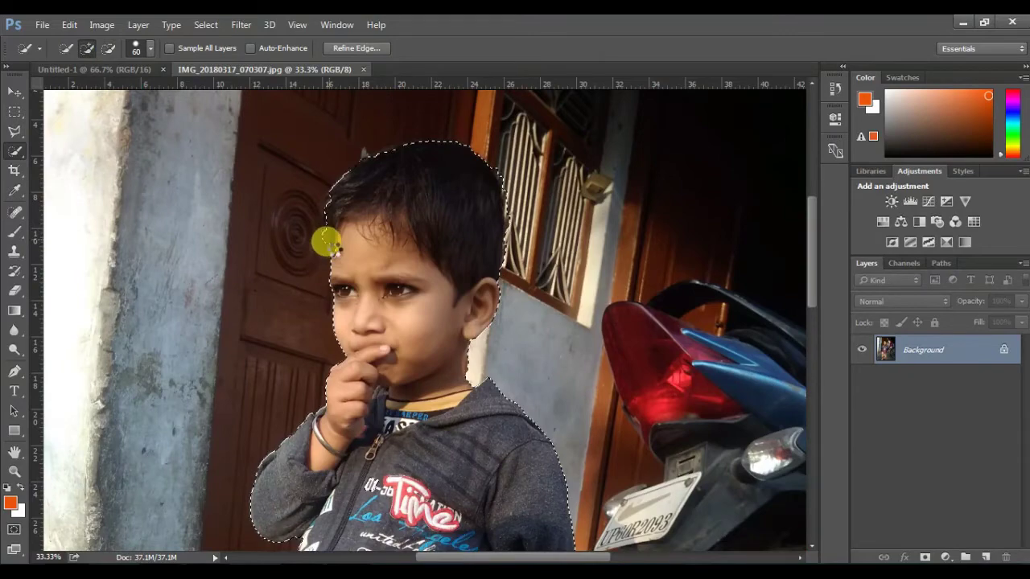
key(ctrl+plus)
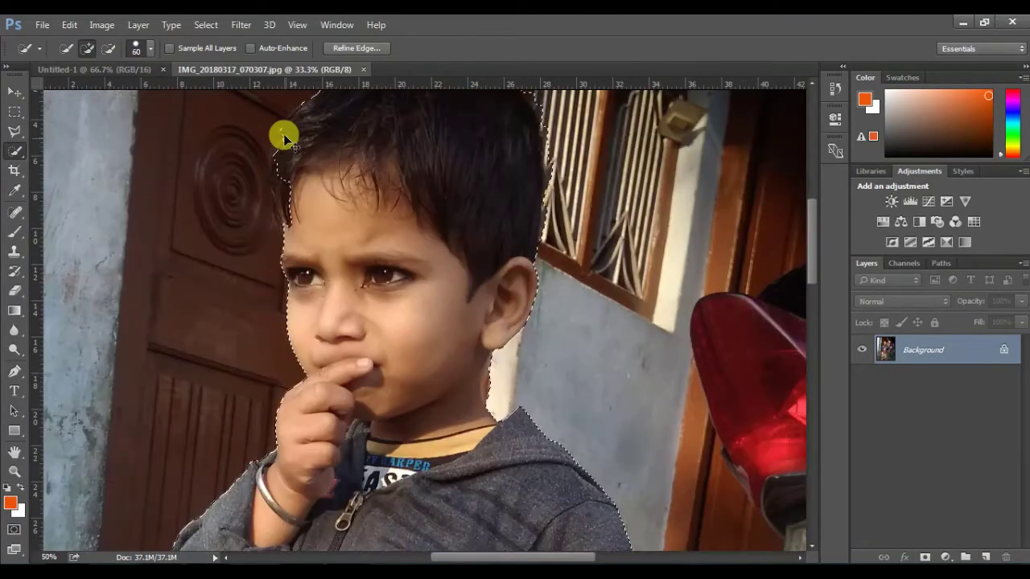
key(ctrl+plus)
key(ctrl+plus)
drag(536, 553, 467, 555)
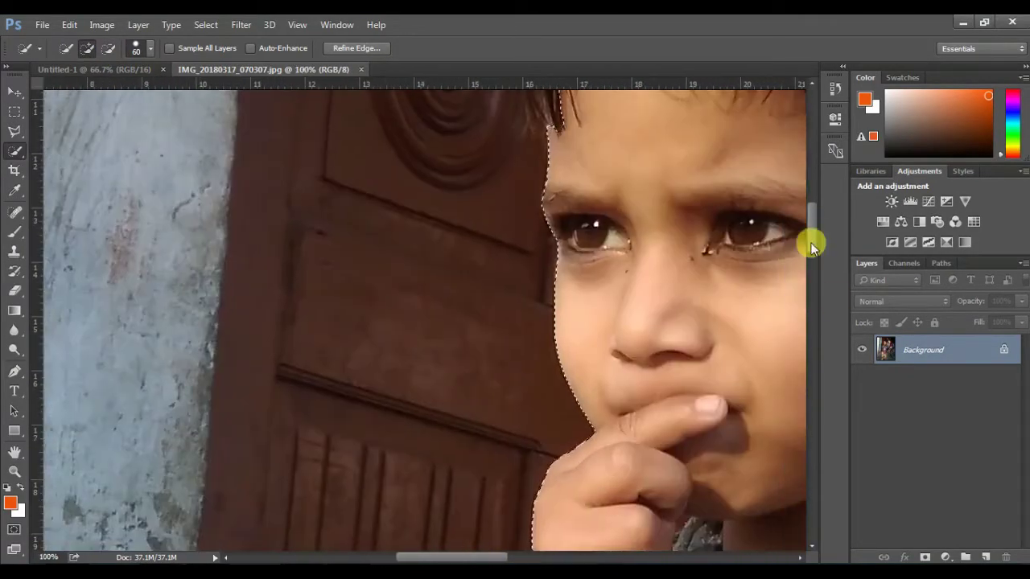
drag(810, 242, 810, 212)
Outline the boy's hair edge with the Polygonal Lasso.
click(14, 128)
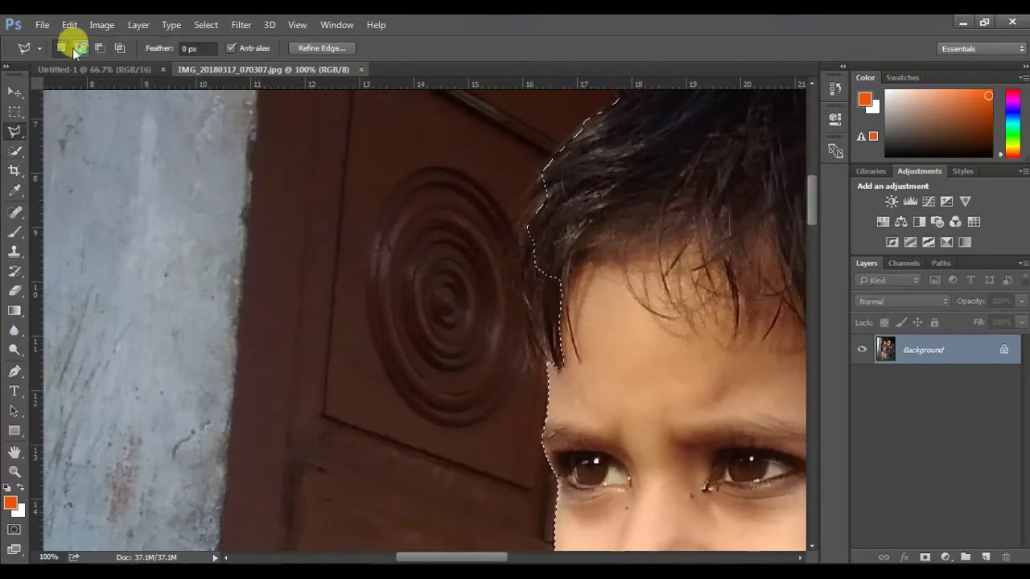
click(549, 369)
click(502, 256)
click(563, 135)
click(609, 108)
click(635, 225)
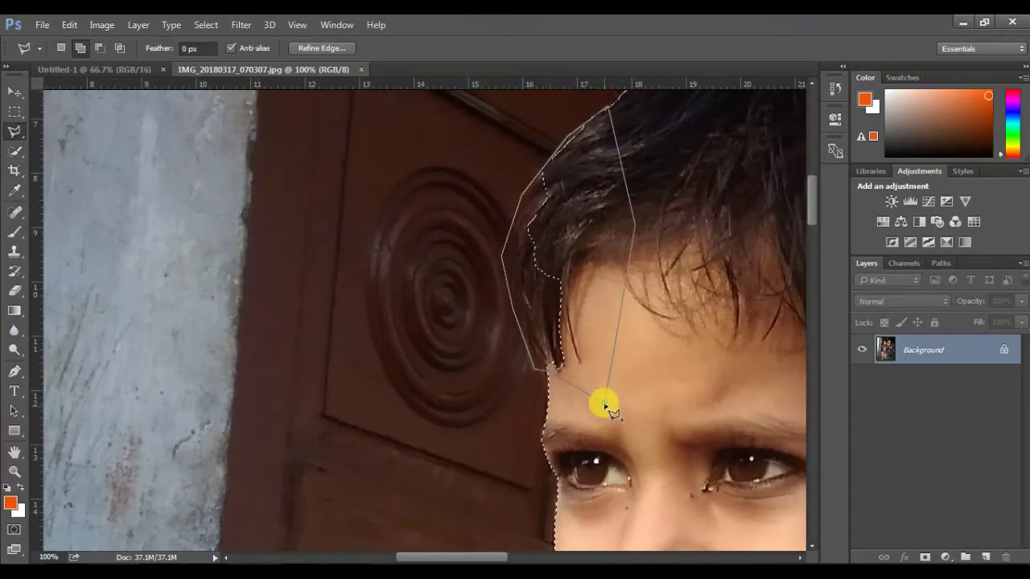
scroll(605, 406, right, 10)
click(475, 400)
click(481, 310)
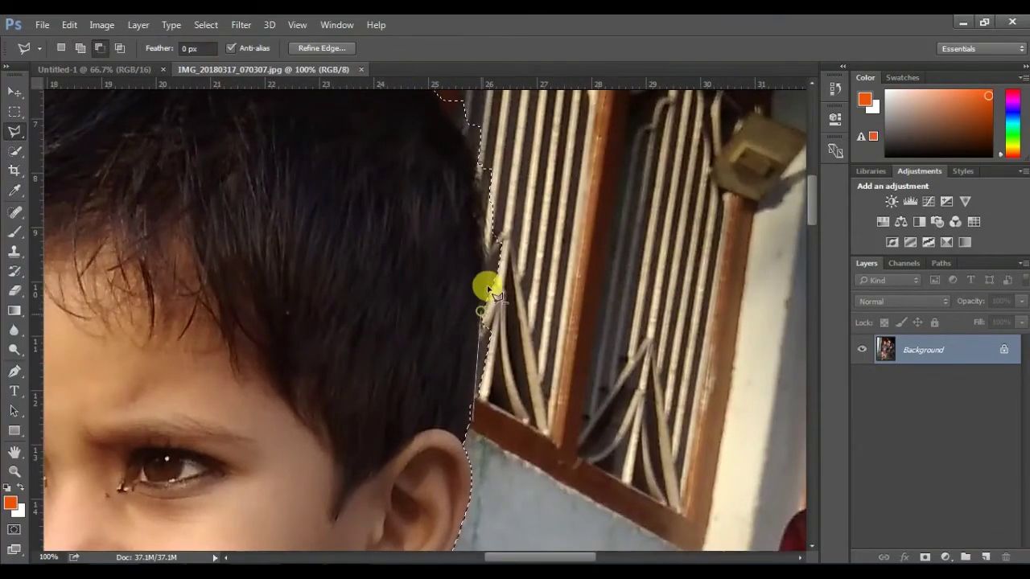
click(485, 228)
click(427, 108)
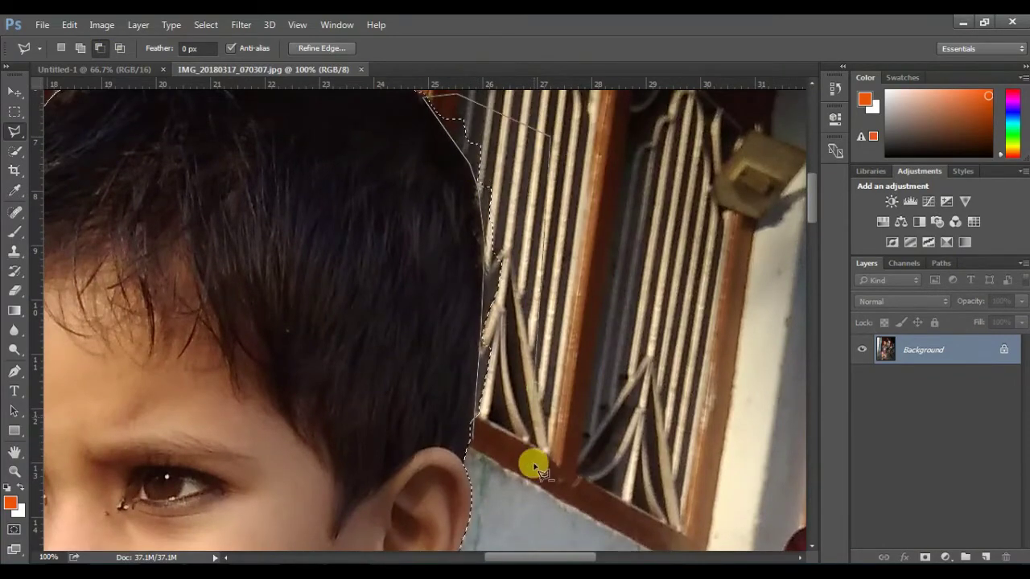
key(Return)
Add the upper hair edge to the selection.
scroll(386, 315, up, 5)
drag(501, 547, 473, 547)
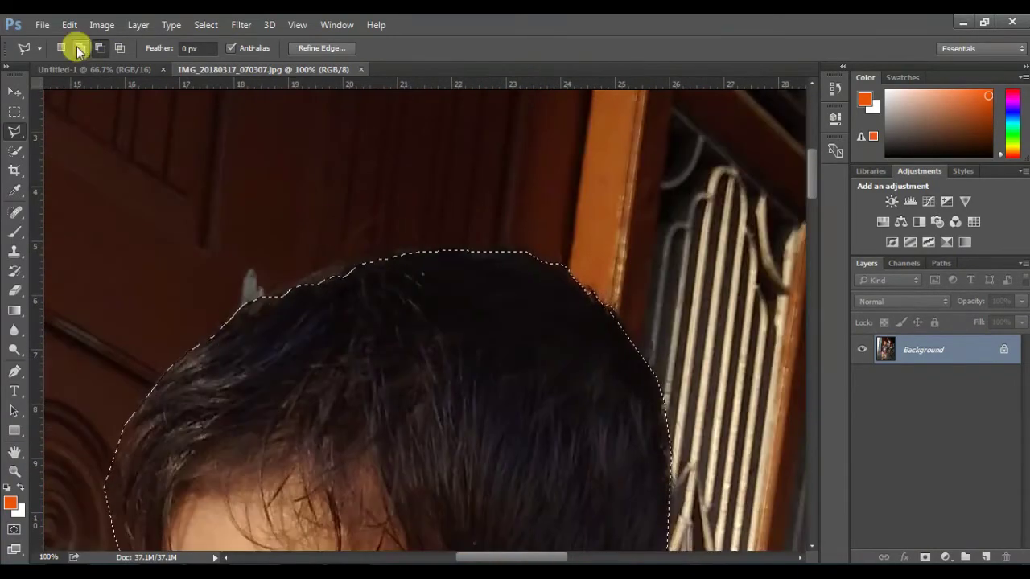
click(79, 47)
click(354, 261)
click(299, 279)
click(188, 381)
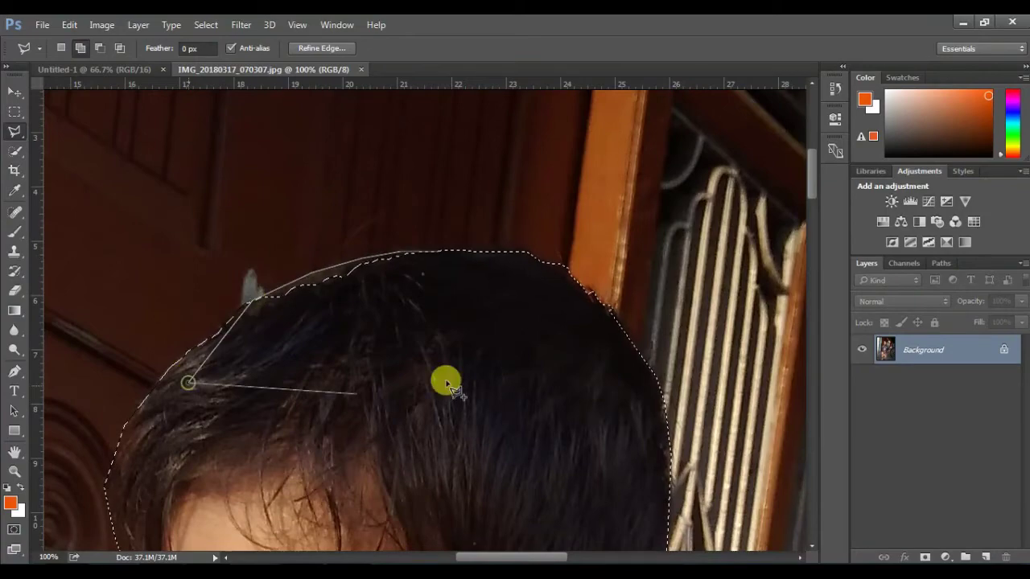
key(Return)
drag(811, 186, 812, 271)
Subtract the background beside the ear and neck and the gap between the legs.
click(99, 48)
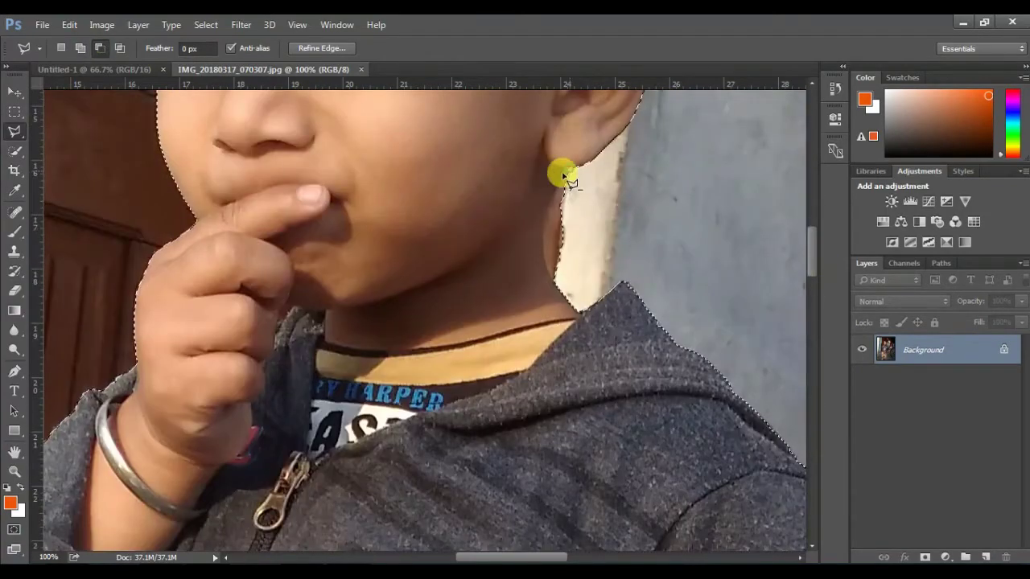
click(546, 213)
click(545, 236)
click(543, 257)
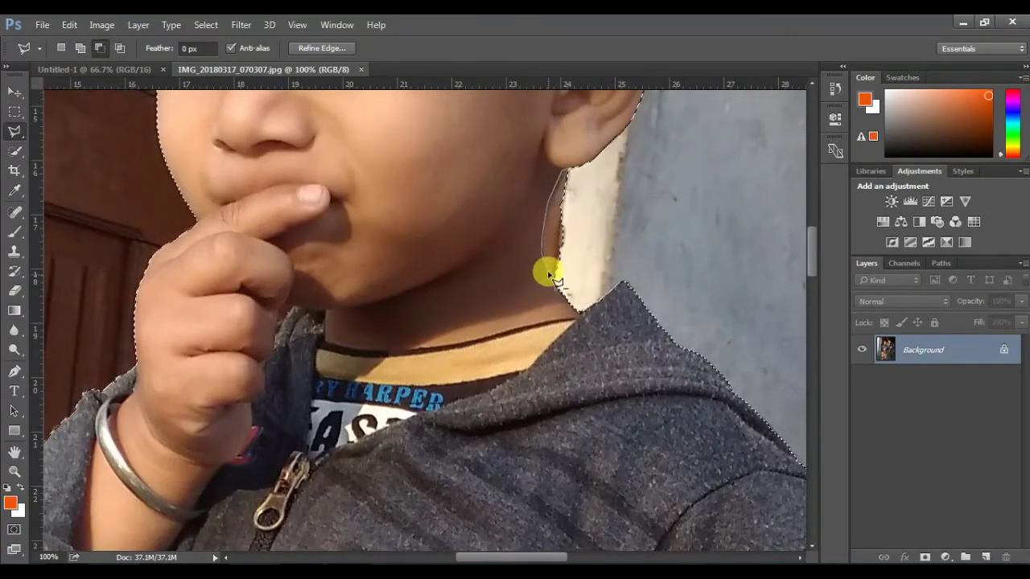
drag(519, 557, 472, 557)
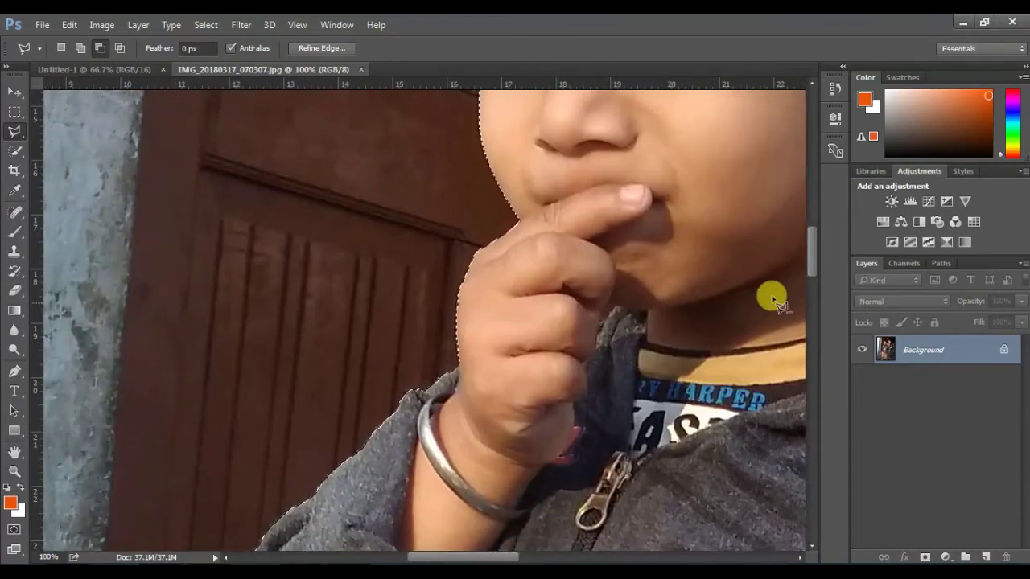
drag(810, 289, 760, 454)
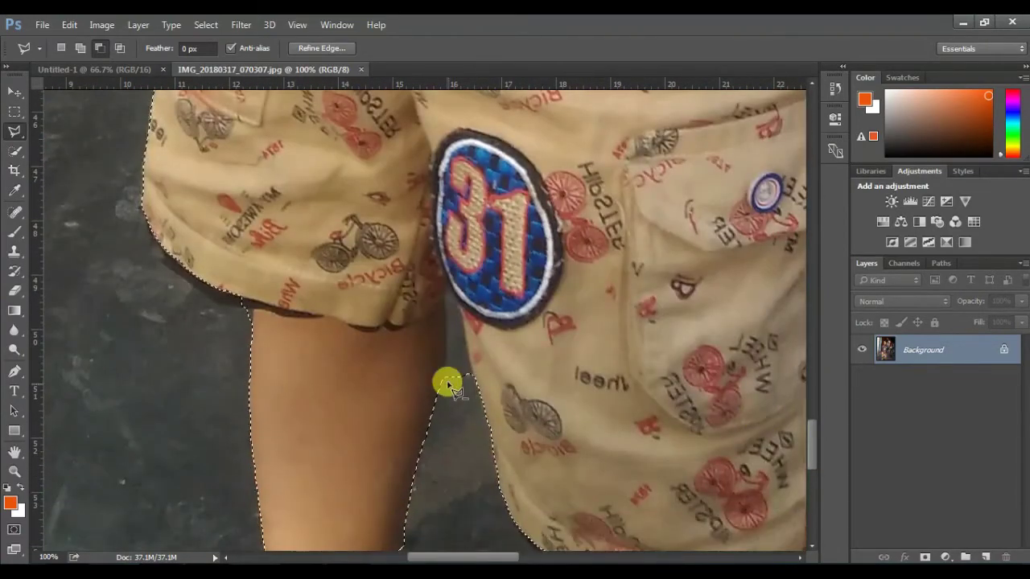
click(445, 376)
click(446, 286)
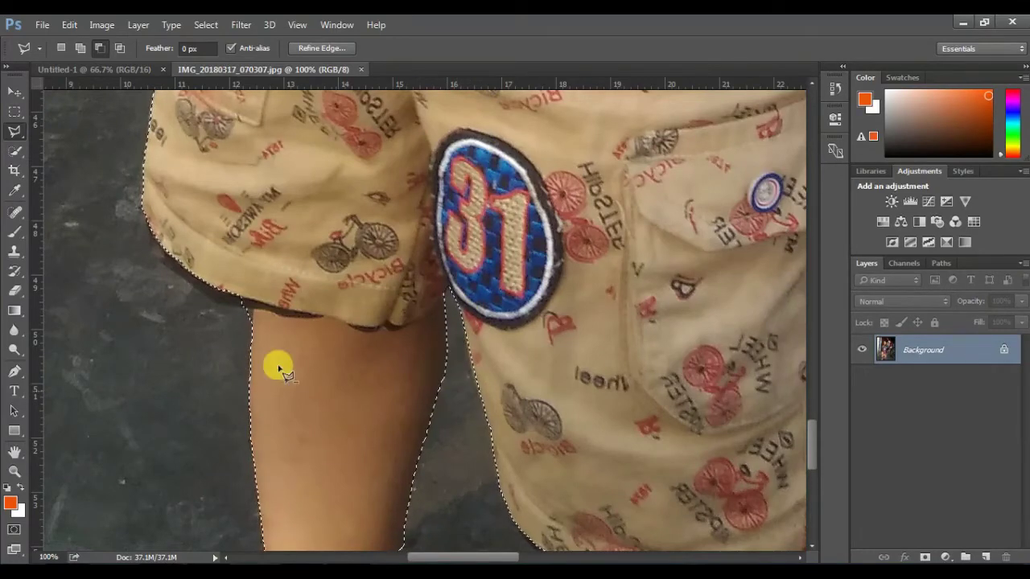
Add the left edge of the shorts to the selection.
click(80, 48)
click(252, 309)
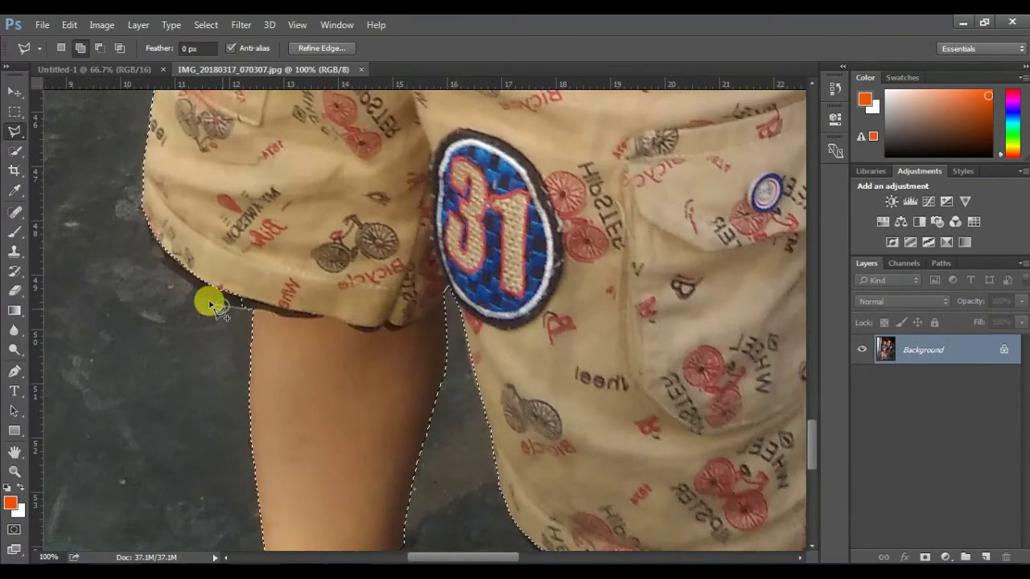
click(193, 283)
click(161, 264)
click(150, 245)
click(140, 201)
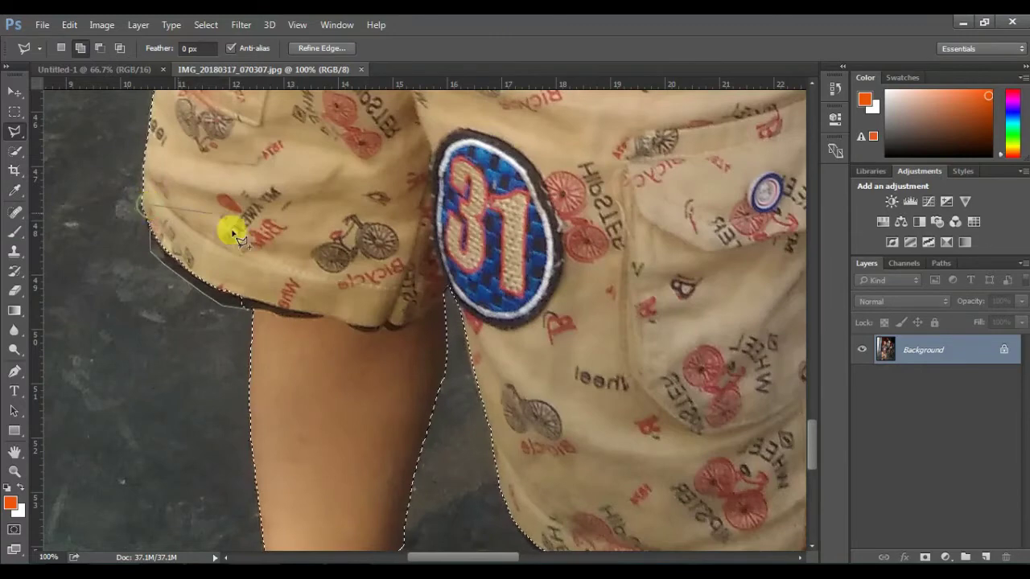
drag(471, 555, 508, 555)
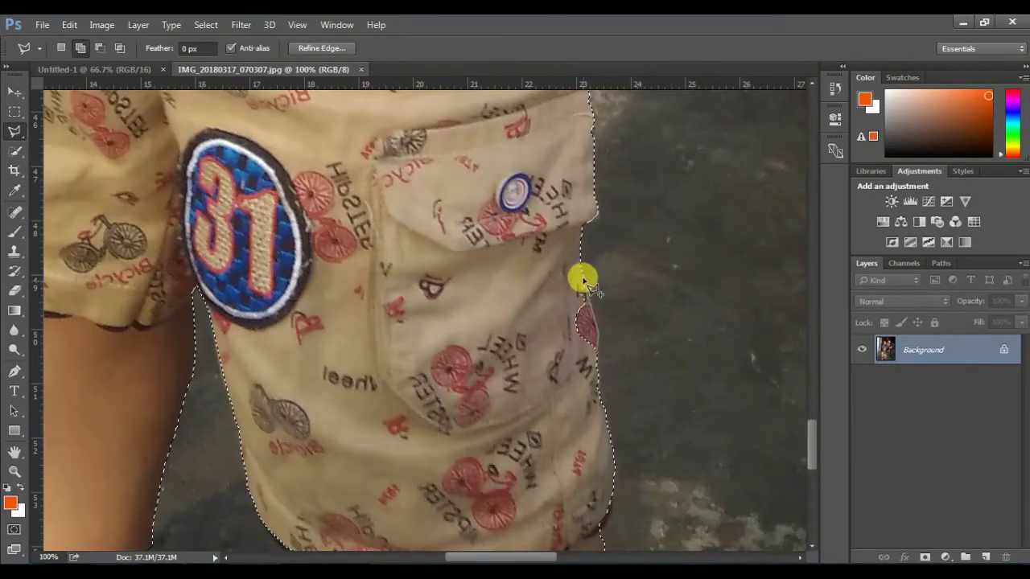
drag(811, 443, 812, 412)
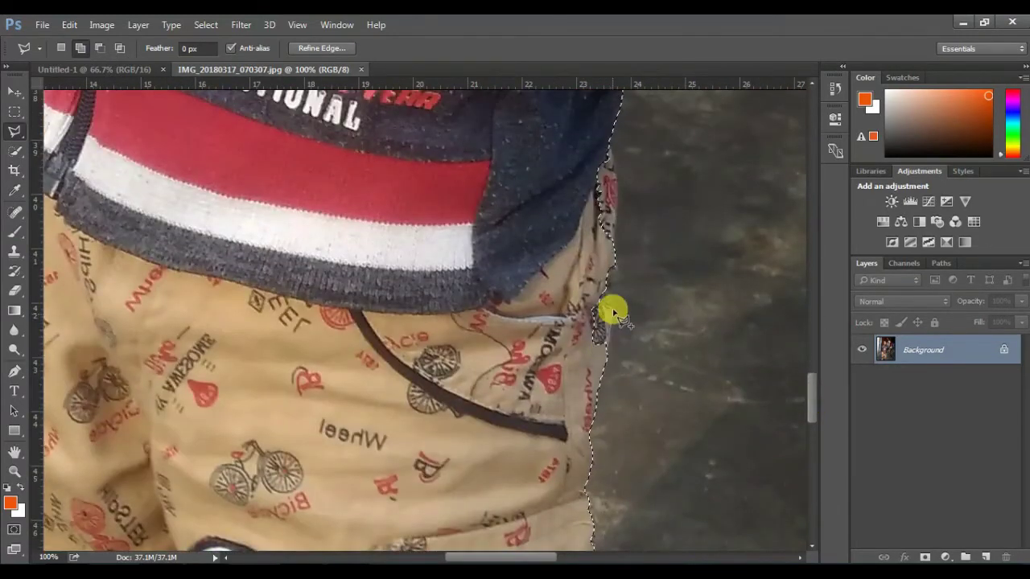
Add the right edge of the shorts up to the shirt, then zoom back out.
click(611, 282)
click(610, 235)
click(613, 181)
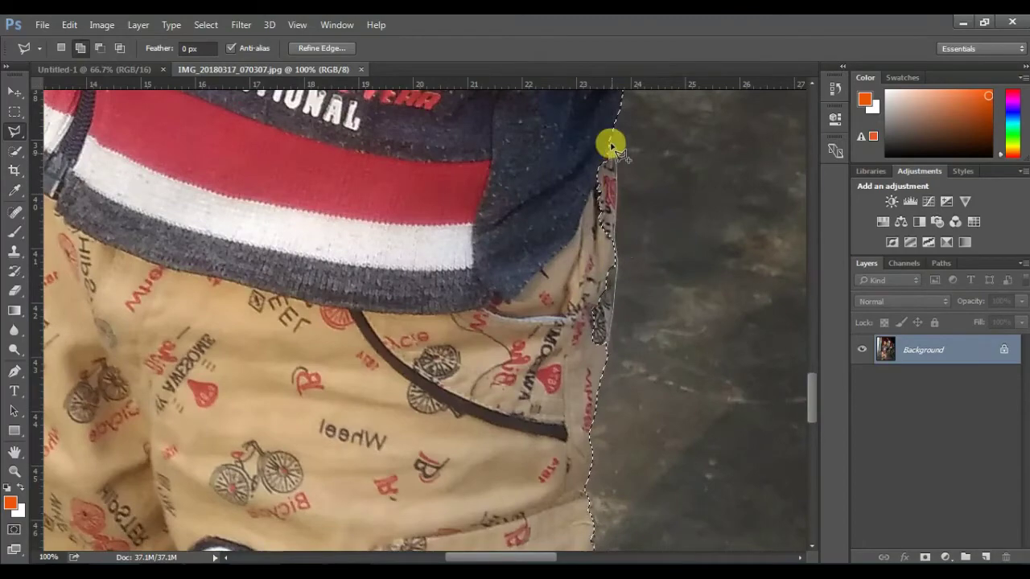
drag(812, 398, 814, 311)
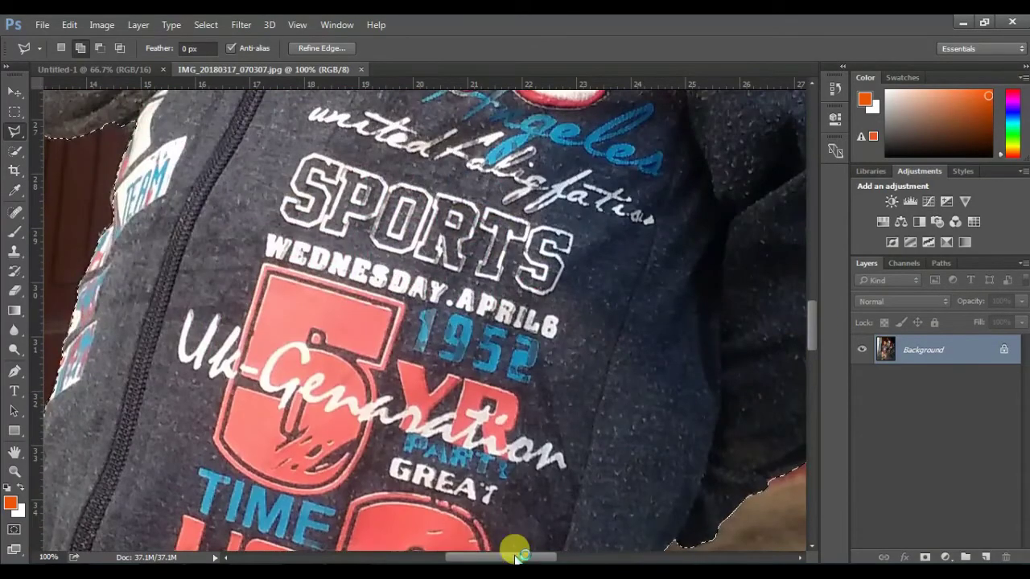
drag(515, 556, 563, 545)
scroll(657, 470, down, 2)
scroll(658, 470, down, 1)
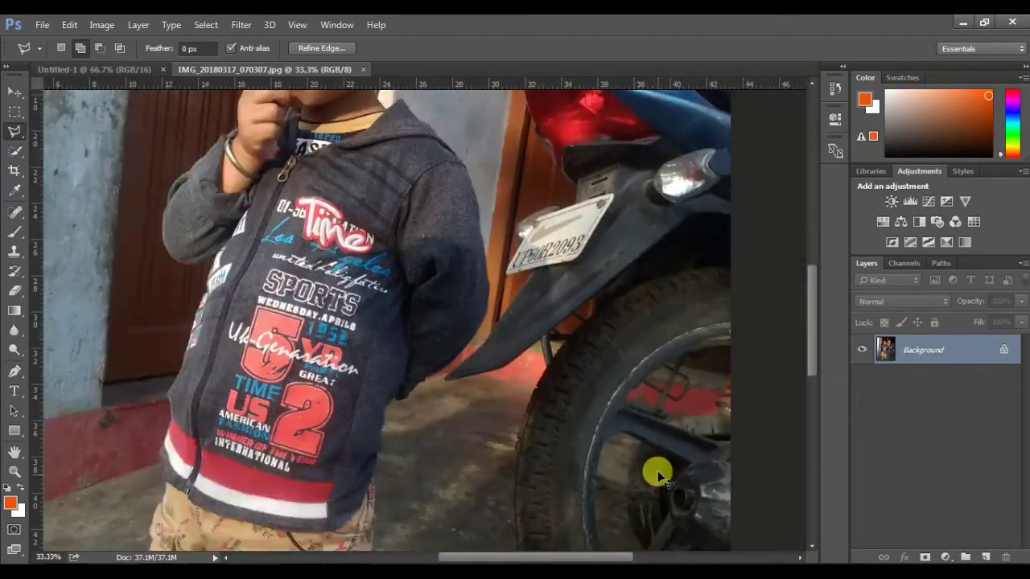
scroll(657, 470, down, 1)
Refine the boy's selection edge using the On Black preview and apply it.
click(325, 48)
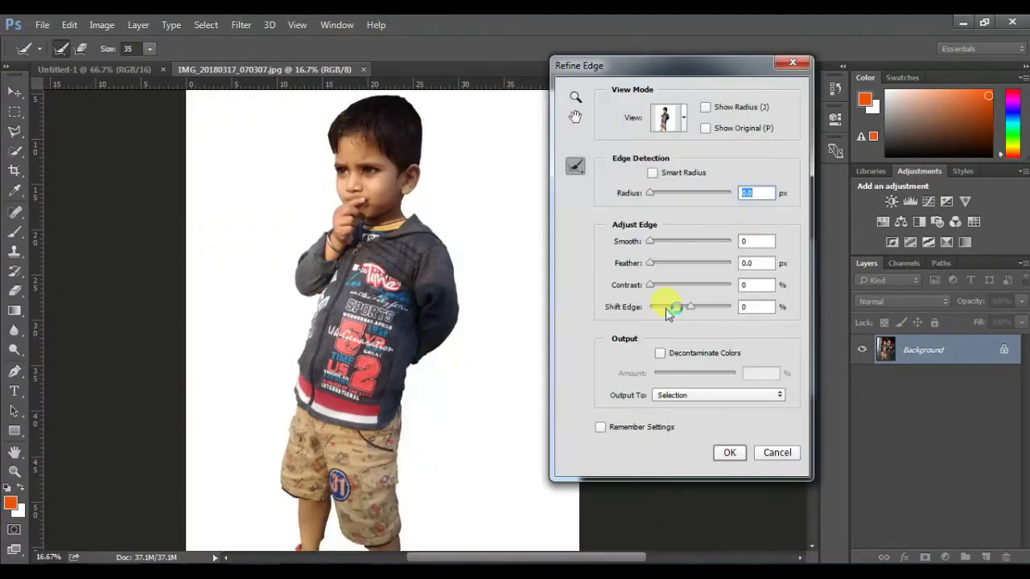
click(684, 119)
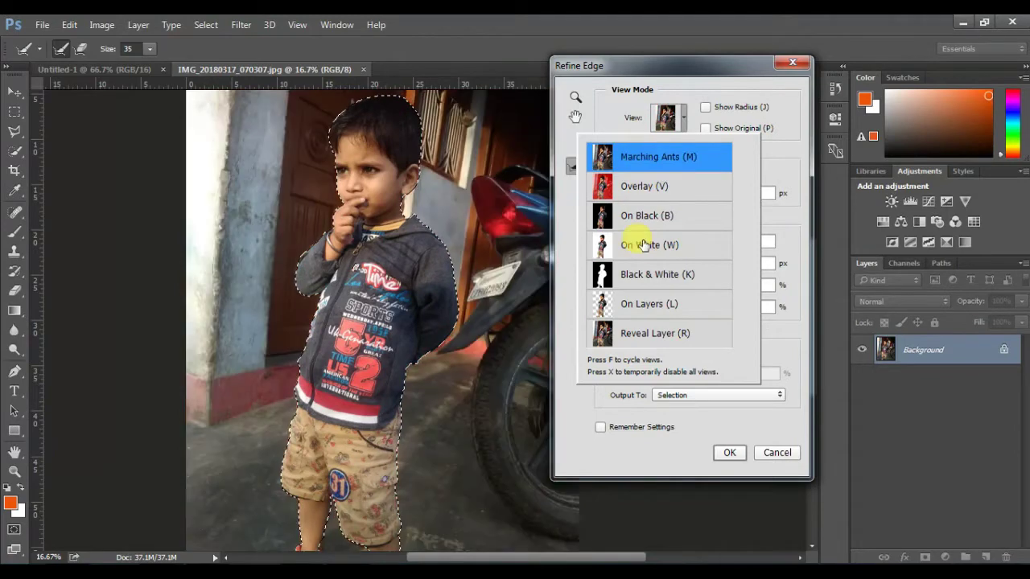
key(b)
click(723, 393)
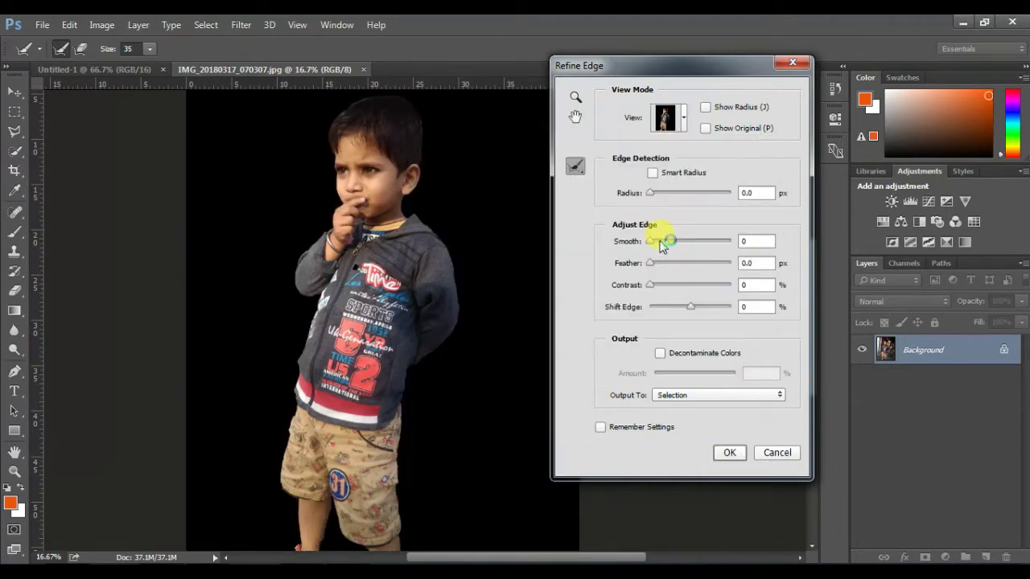
click(733, 454)
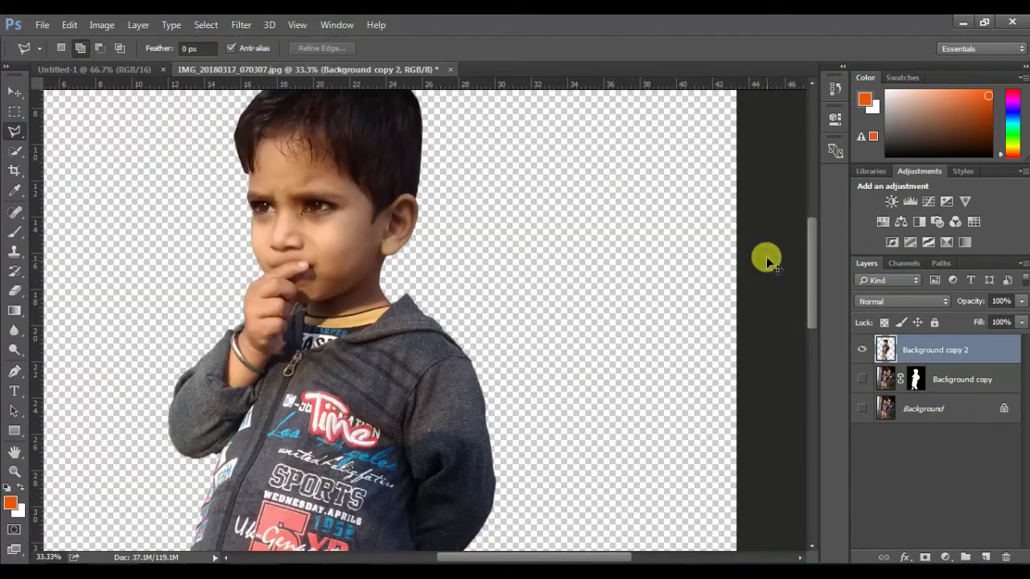
Select the boy's skin tones with Color Range, sampling several points on the face.
key(ctrl+minus)
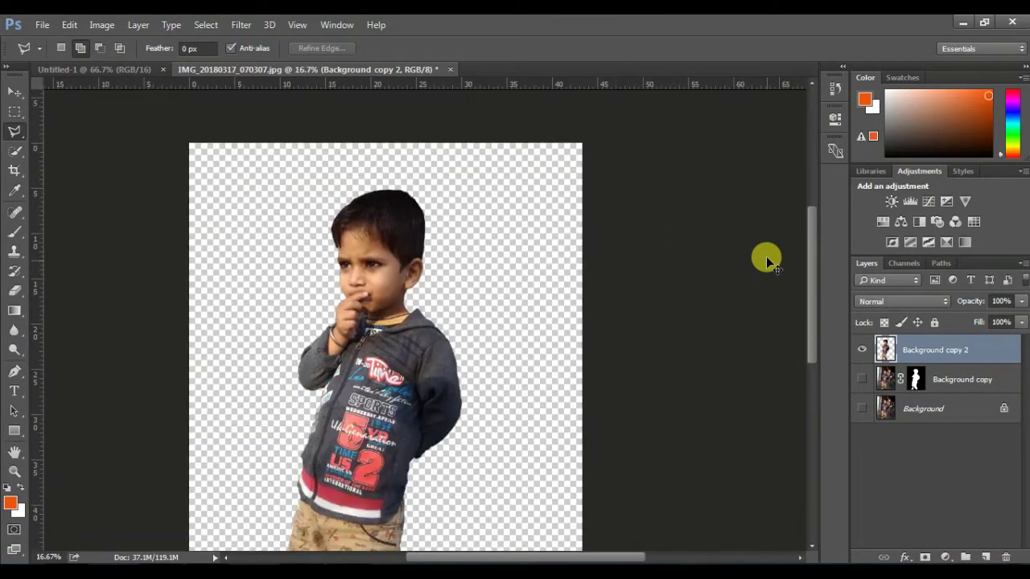
key(ctrl+minus)
key(ctrl+plus)
click(206, 25)
click(222, 167)
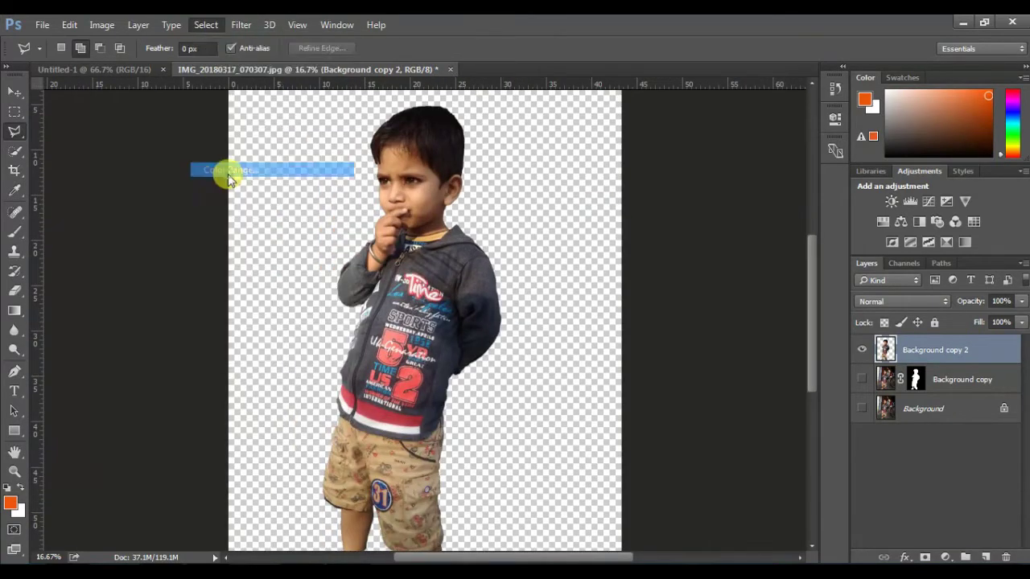
click(416, 191)
click(436, 179)
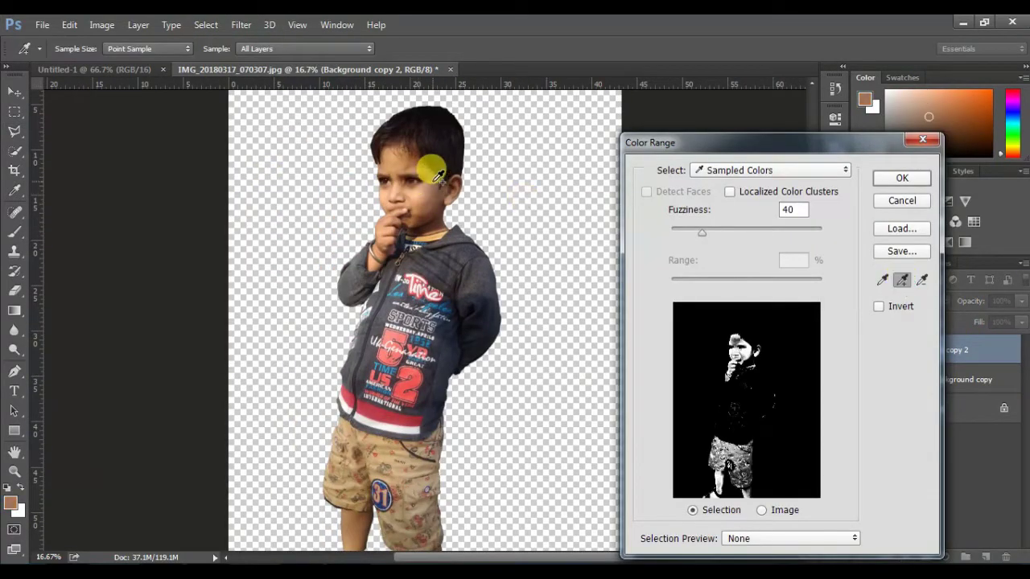
click(396, 157)
click(416, 201)
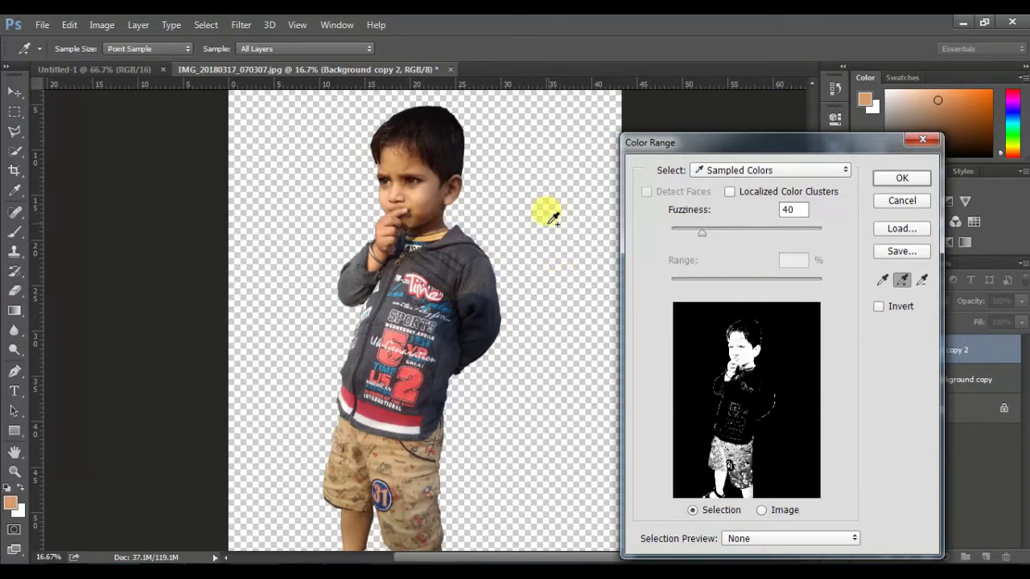
key(Return)
Subtract the hair from the skin selection with the Polygonal Lasso.
key(l)
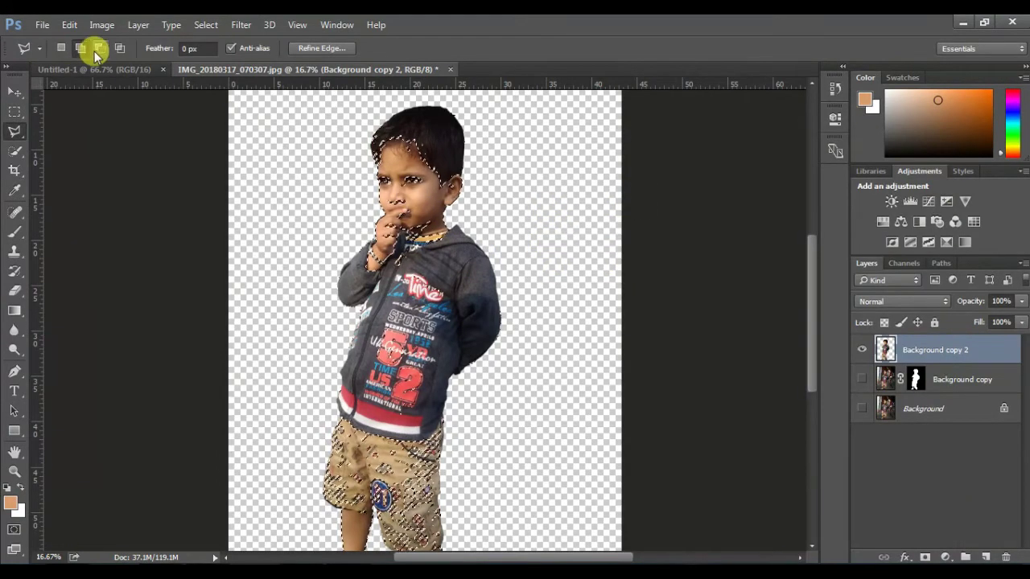
click(99, 47)
click(439, 174)
click(371, 140)
click(334, 145)
click(327, 118)
click(500, 95)
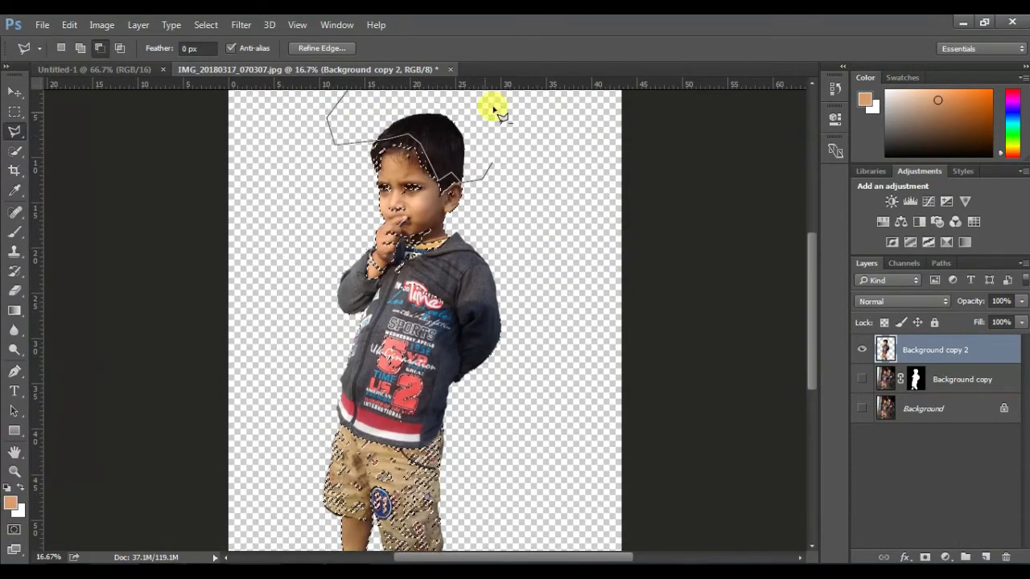
click(560, 138)
double_click(555, 219)
click(479, 213)
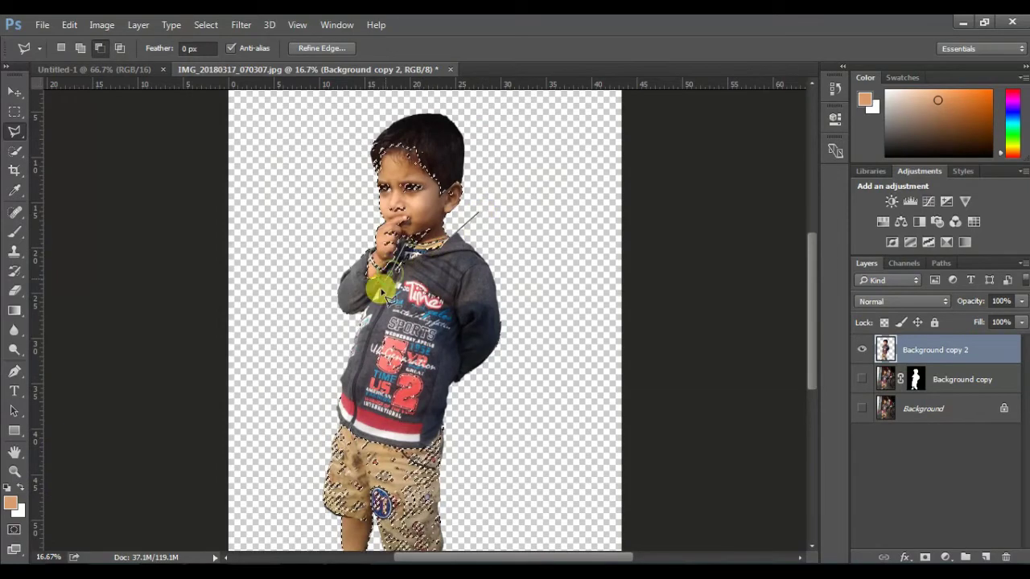
Subtract the clothing along the body from the skin selection.
click(334, 212)
click(282, 300)
scroll(278, 398, down, 1)
click(282, 378)
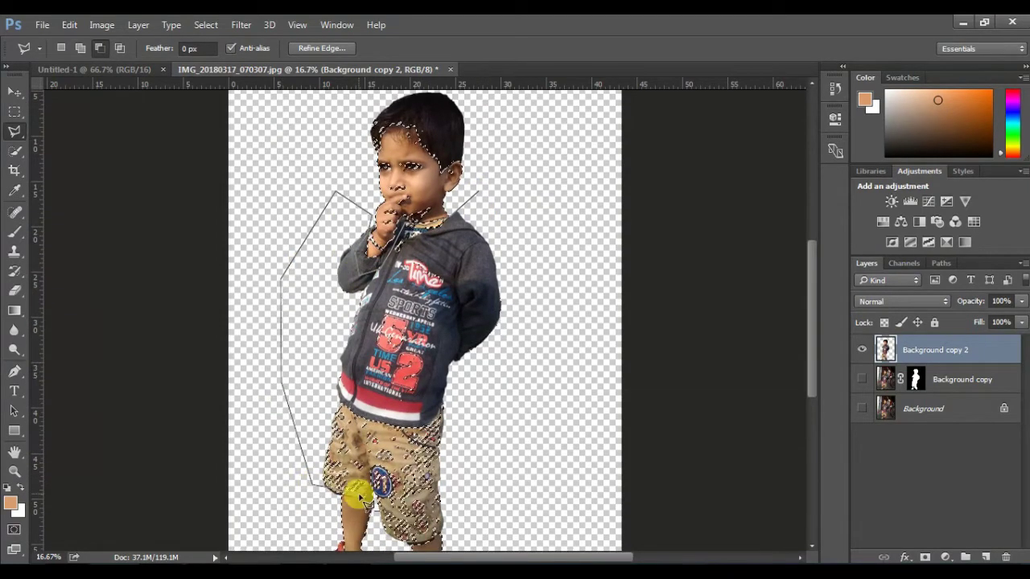
click(312, 485)
click(386, 541)
click(465, 502)
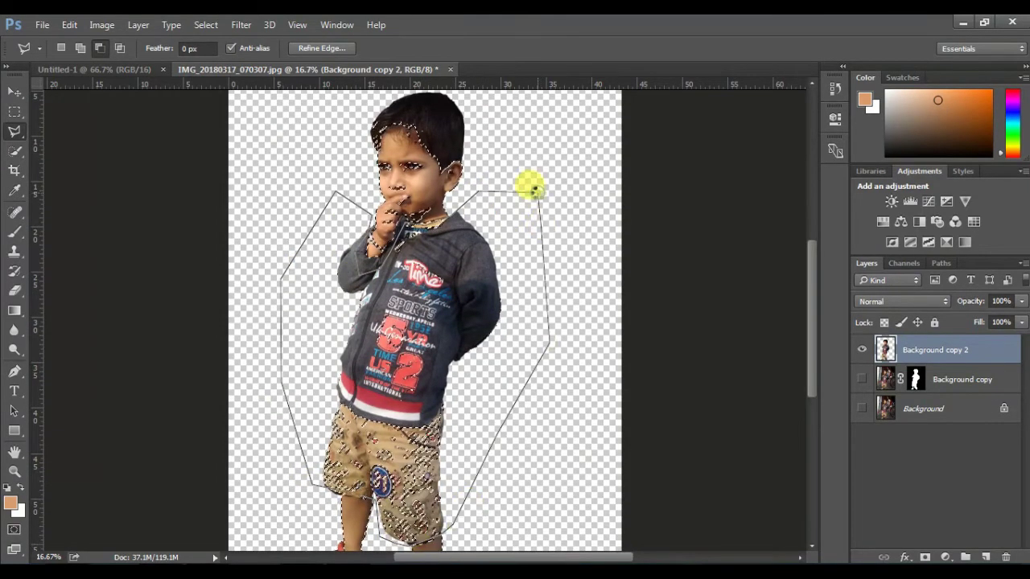
double_click(531, 188)
scroll(810, 359, down, 10)
scroll(810, 361, up, 8)
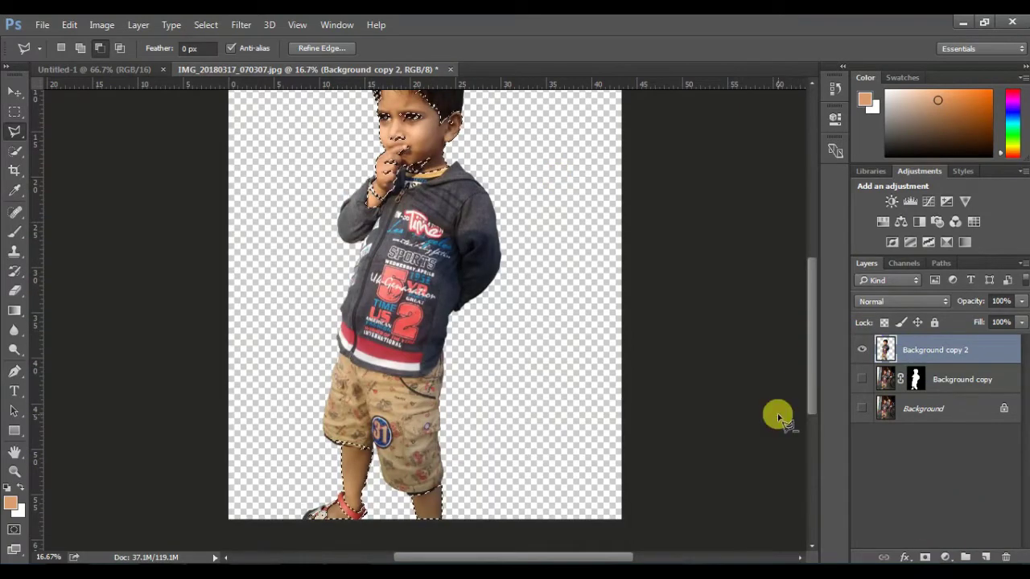
Refine the selection edge and mask Background copy 2 to the skin.
key(ctrl+alt+r)
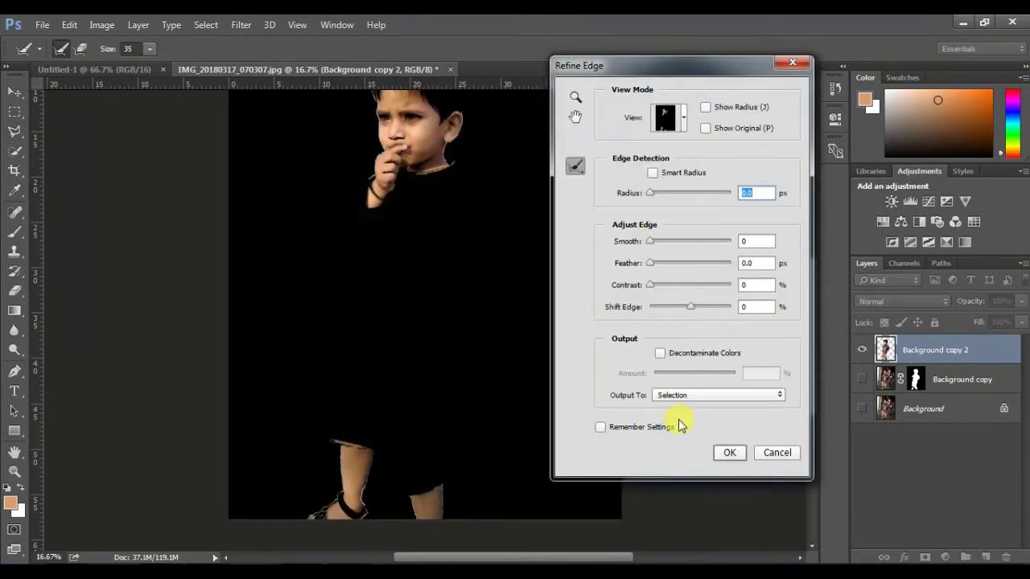
click(729, 453)
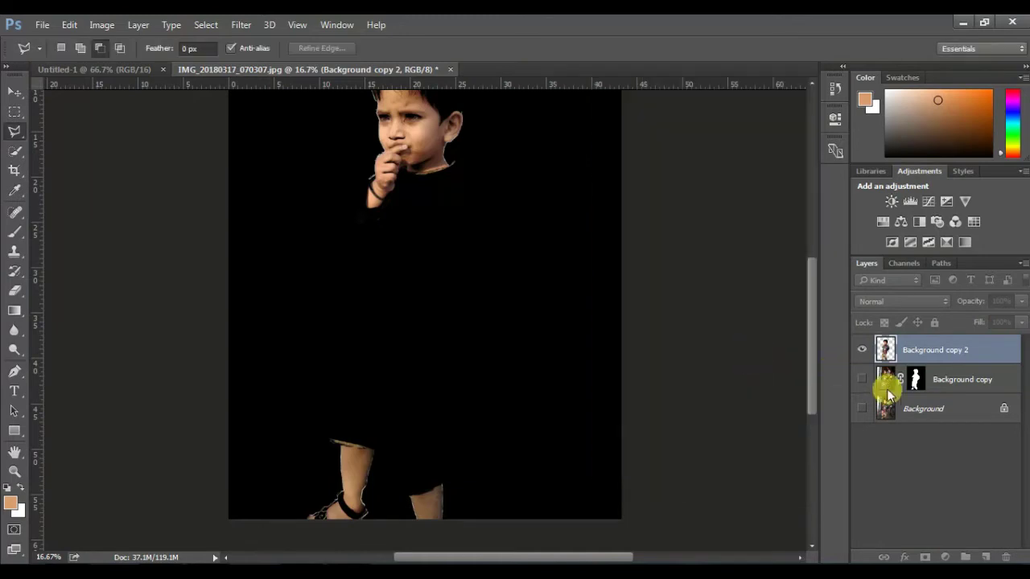
click(924, 557)
scroll(816, 352, up, 2)
scroll(816, 351, down, 1)
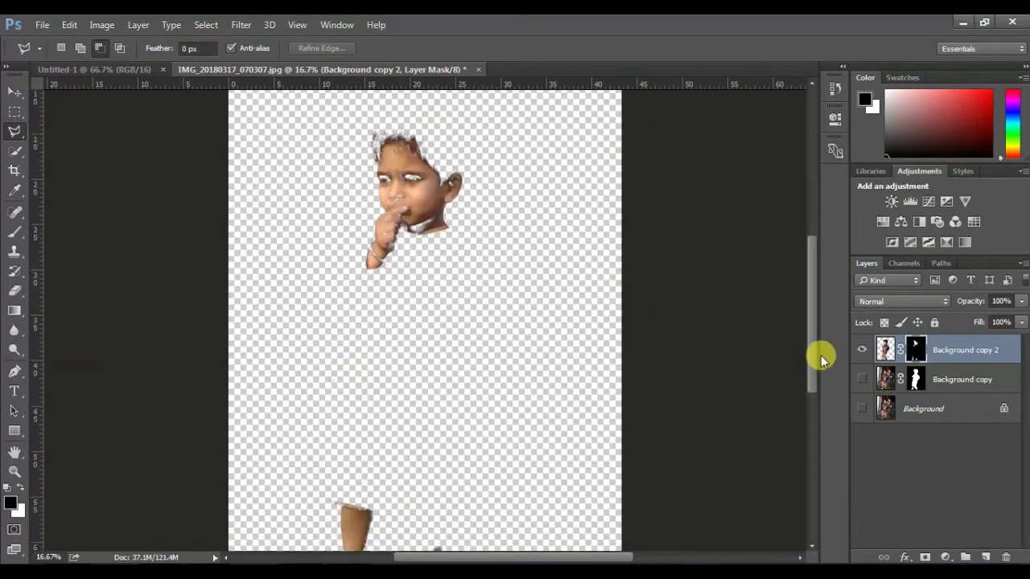
Show Background copy and brighten the skin midtones with Levels.
click(862, 379)
click(101, 24)
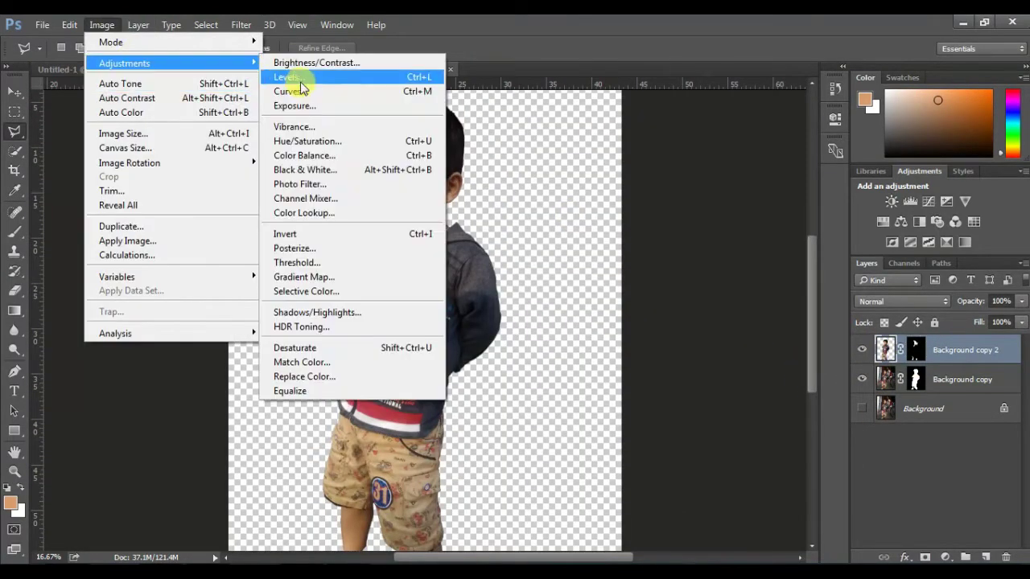
click(289, 75)
drag(594, 105, 862, 75)
drag(745, 248, 732, 248)
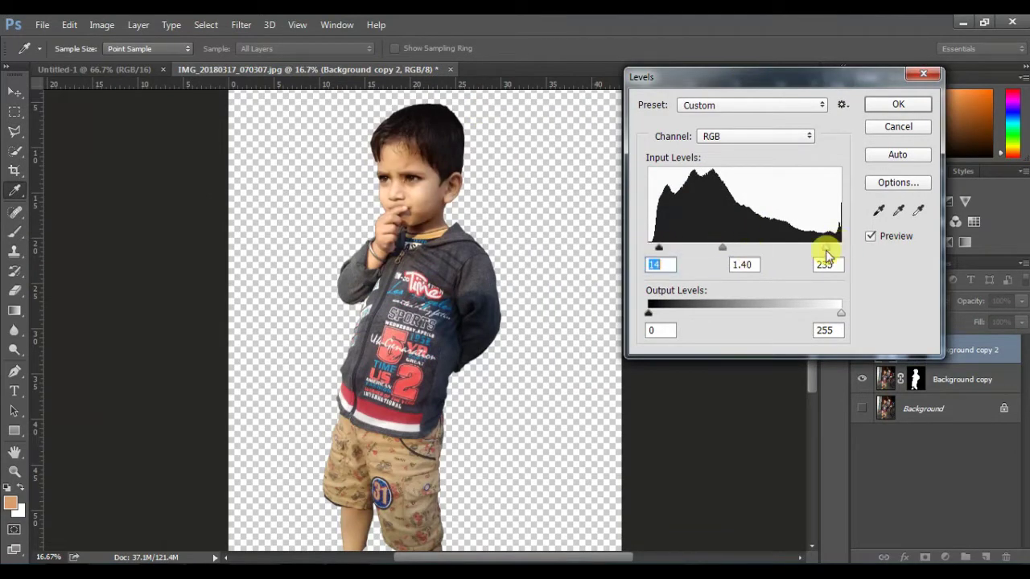
key(Return)
Grade Background copy in Camera Raw: Exposure -0.40, Highlights +41, Shadows -18, Whites +21, Blacks -48, Vibrance +37.
click(241, 24)
key(Escape)
key(l)
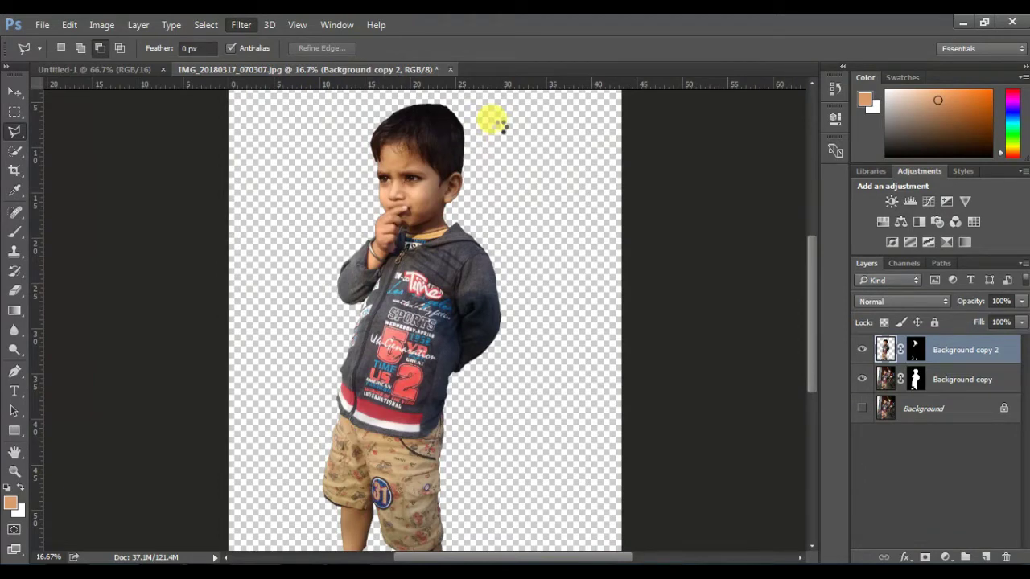
key(alt+bracketleft)
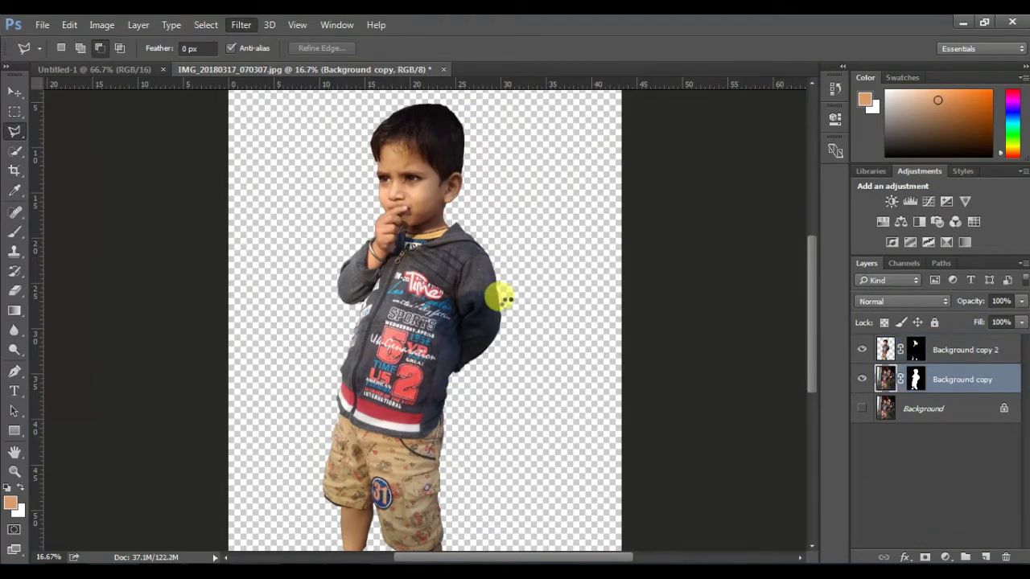
key(ctrl+shift+a)
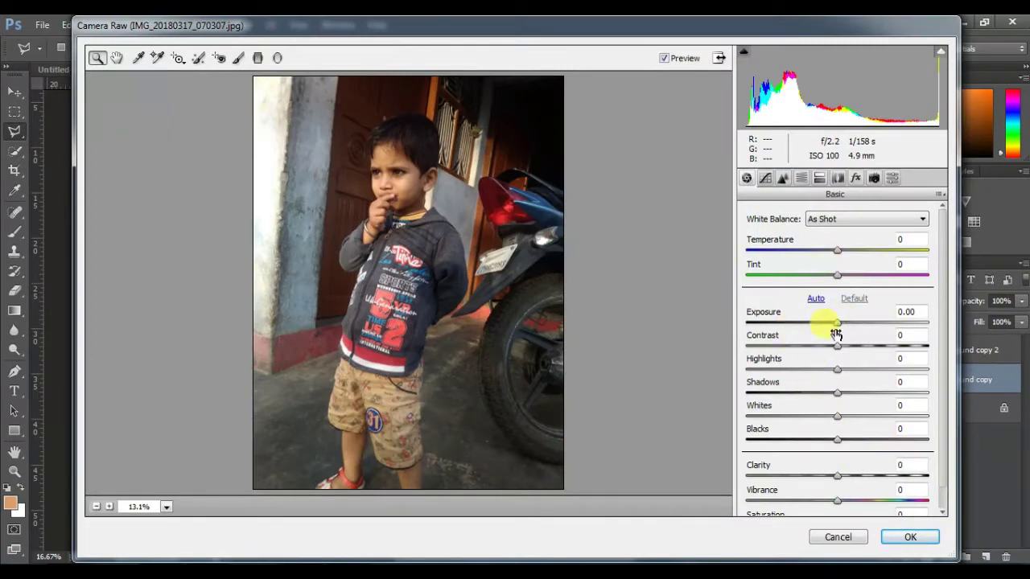
scroll(802, 509, down, 1)
mouse_move(837, 478)
mouse_down()
mouse_move(949, 476)
mouse_move(874, 482)
mouse_up()
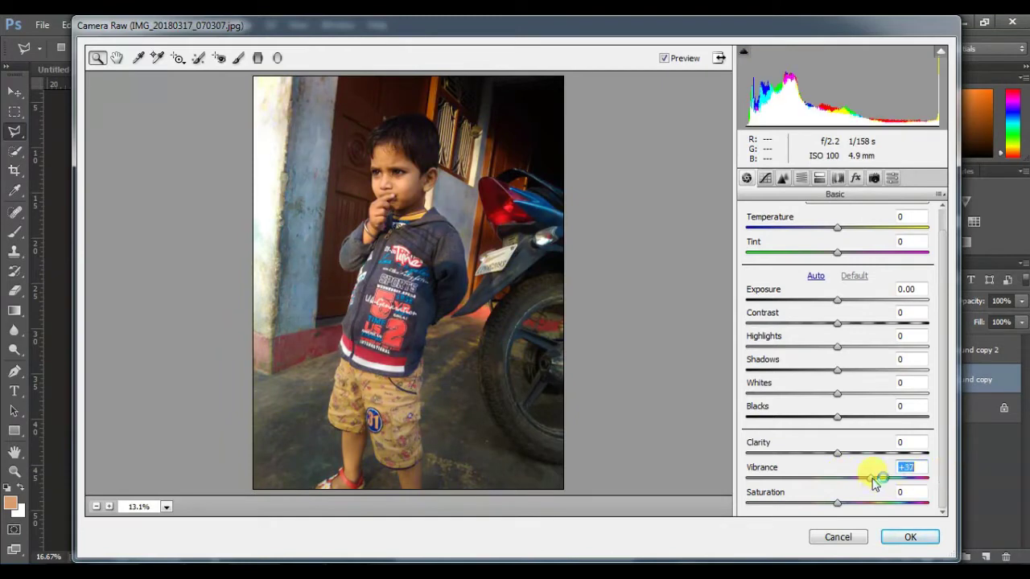
mouse_move(837, 417)
mouse_down()
mouse_move(885, 413)
mouse_move(807, 416)
mouse_up()
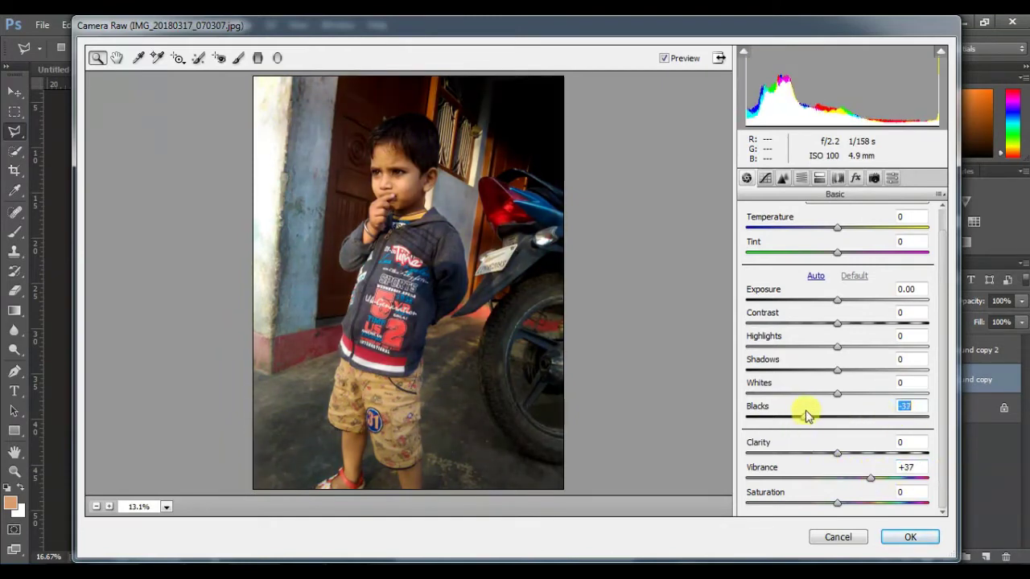
mouse_move(837, 300)
mouse_down()
mouse_move(816, 298)
mouse_move(832, 309)
mouse_up()
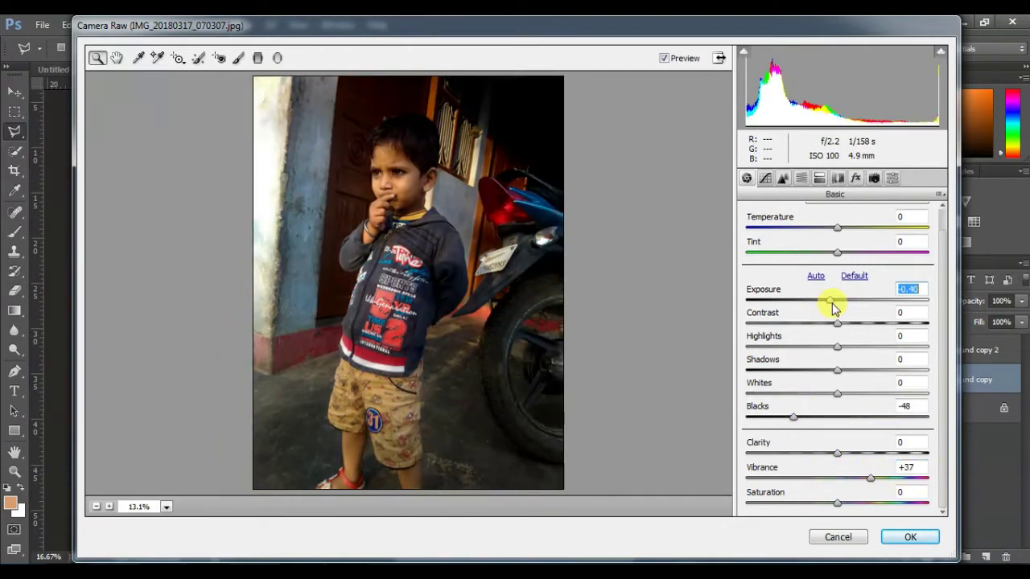
mouse_move(844, 352)
mouse_down()
mouse_move(867, 348)
mouse_move(871, 373)
mouse_move(826, 371)
mouse_up()
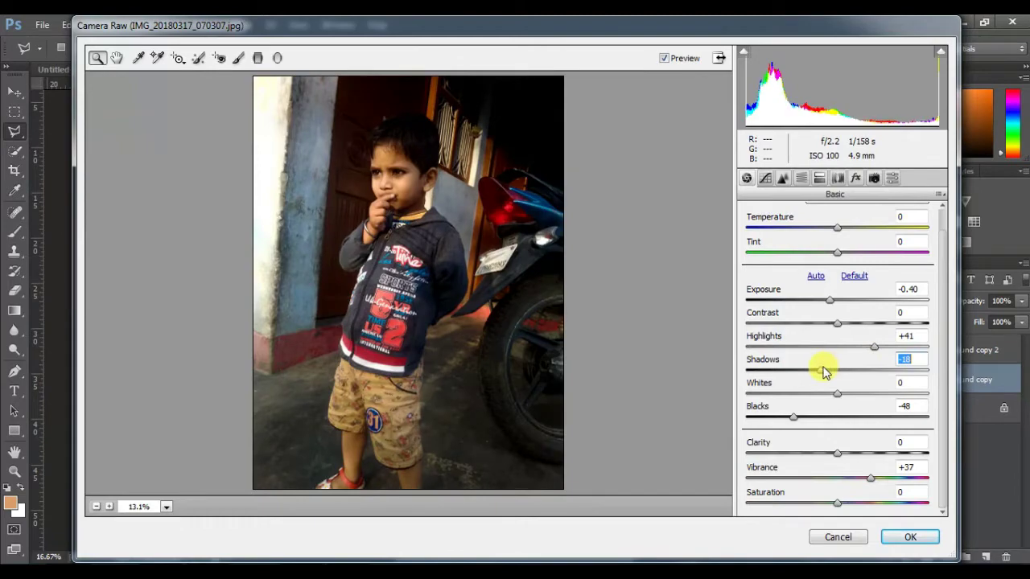
click(923, 543)
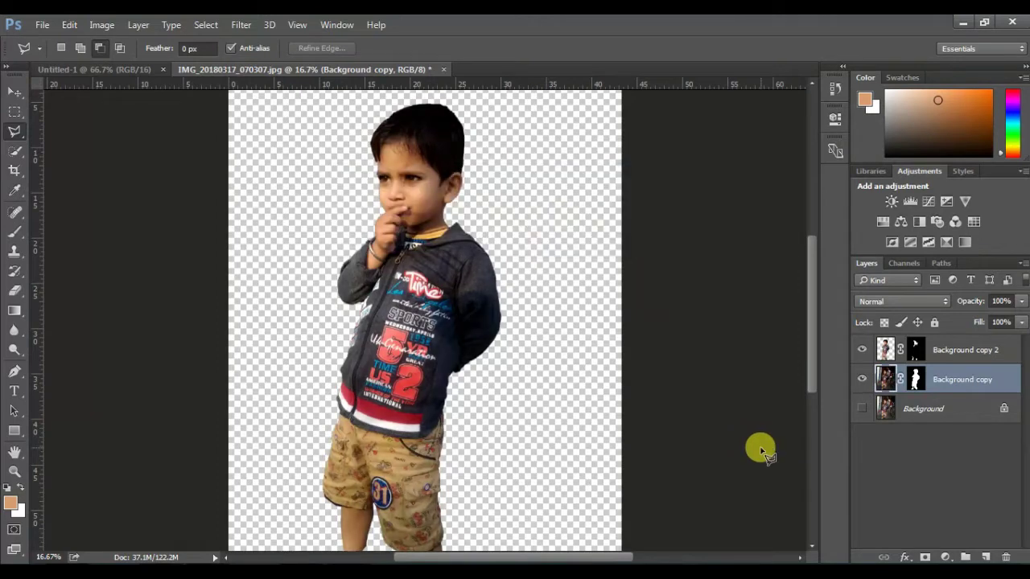
Toggle the boy layers' visibility to compare the cut-out, leaving the original Background hidden.
click(888, 358)
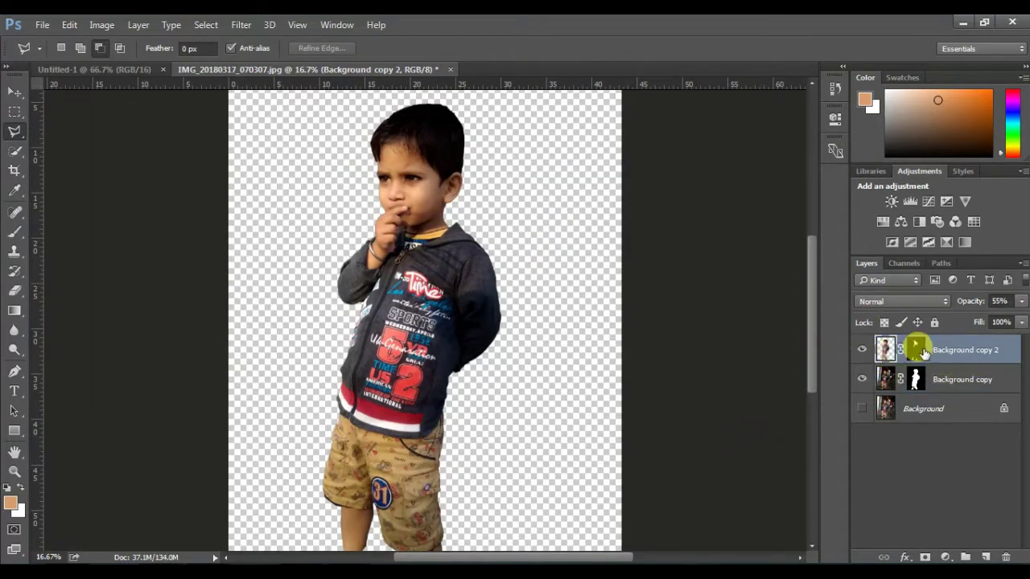
click(862, 351)
click(861, 351)
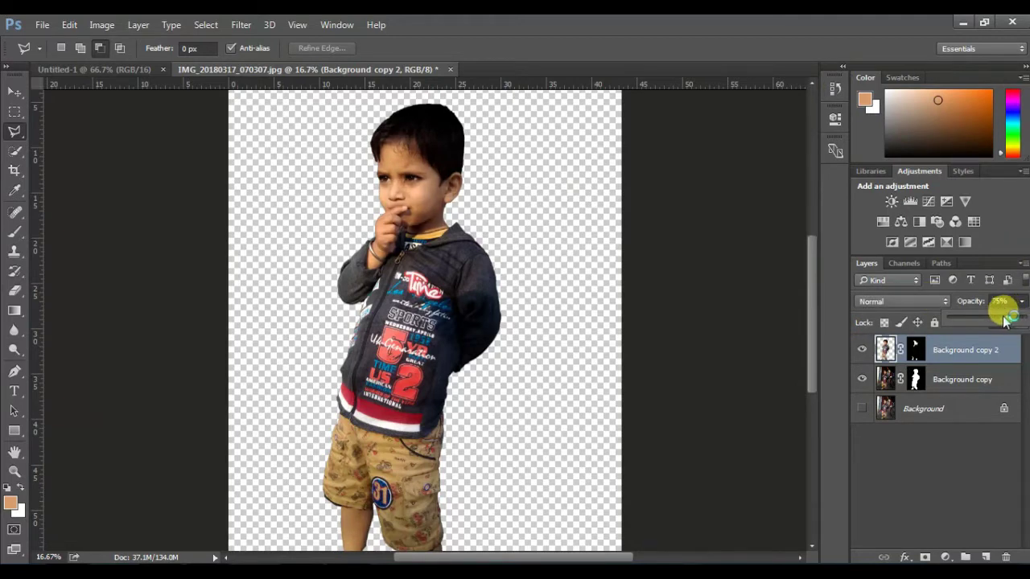
click(861, 350)
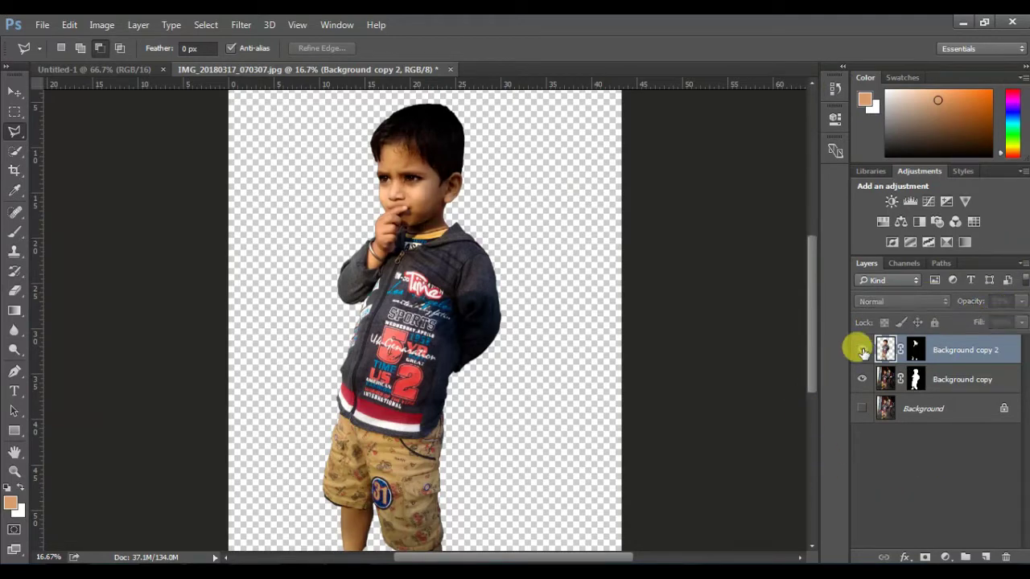
click(862, 379)
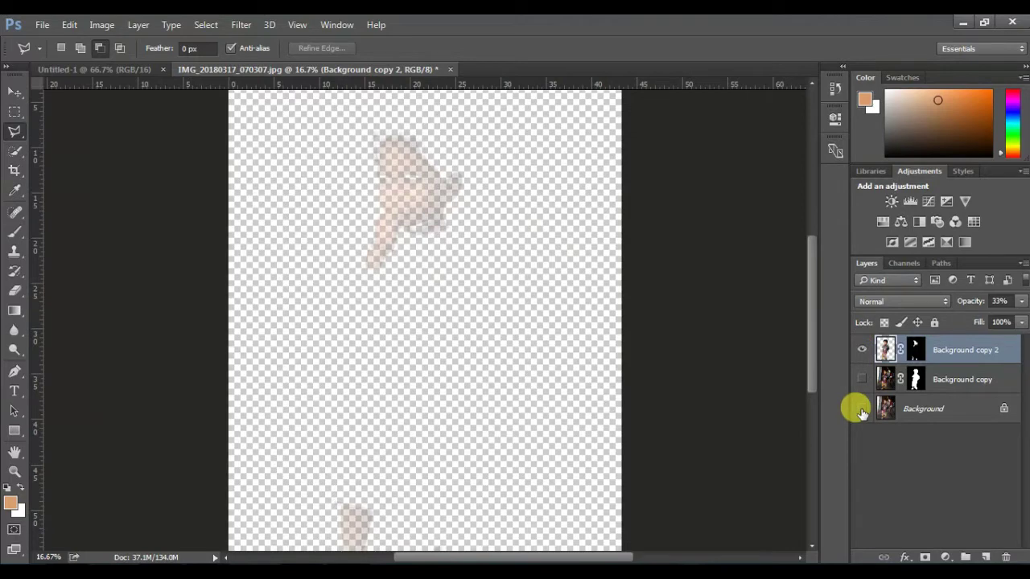
click(862, 409)
click(862, 378)
click(862, 379)
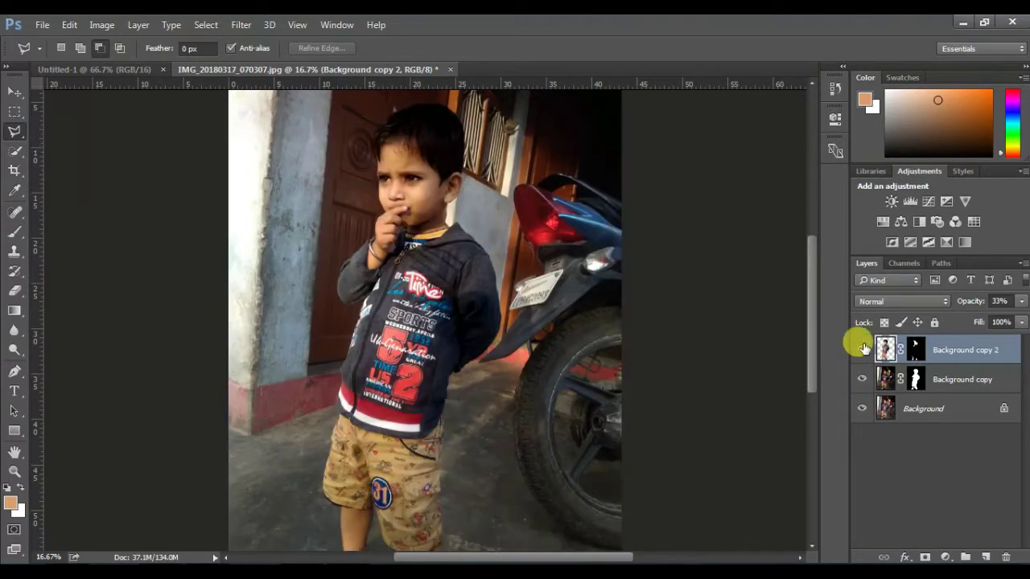
click(861, 350)
click(861, 378)
click(861, 350)
click(862, 350)
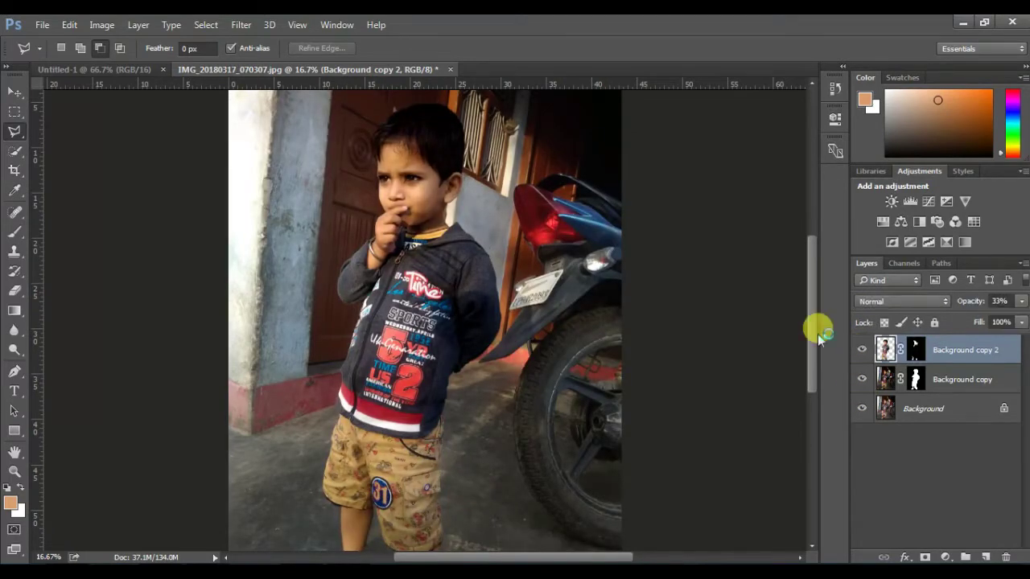
click(861, 409)
key(ctrl+minus)
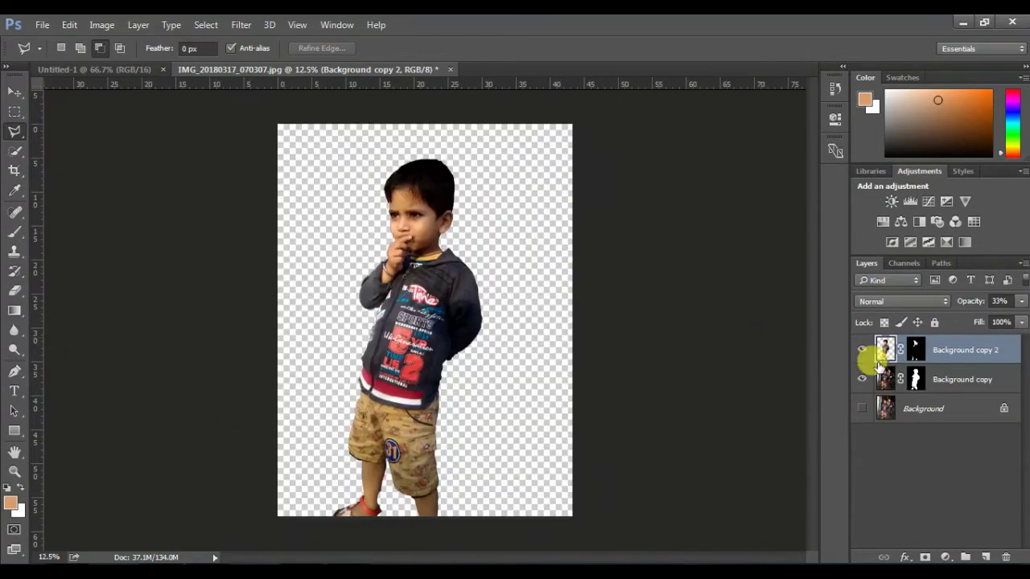
Merge the 33%-opacity skin layer and graded boy layer into one Background copy 2.
shift+click(887, 379)
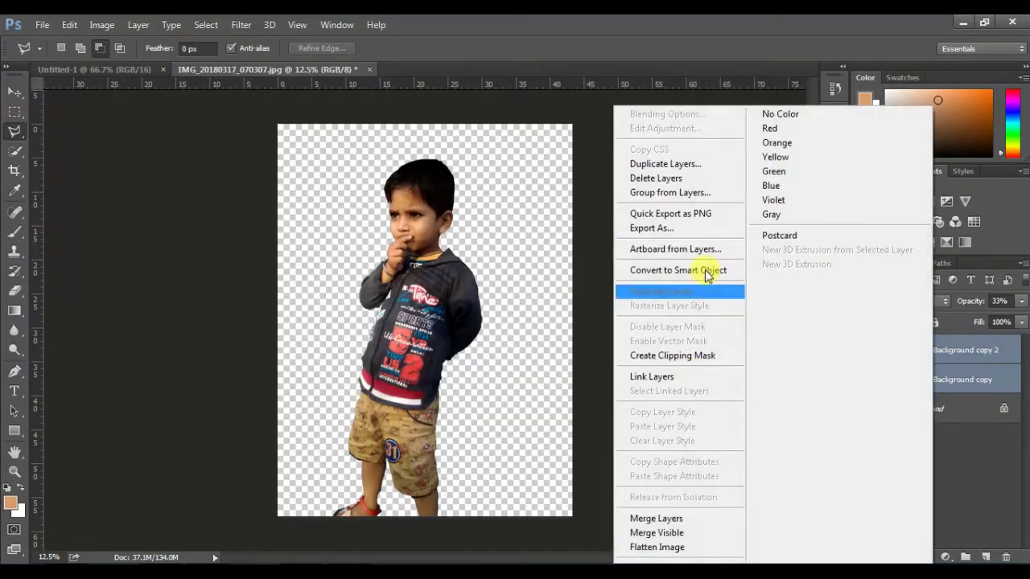
click(681, 519)
click(862, 349)
click(861, 350)
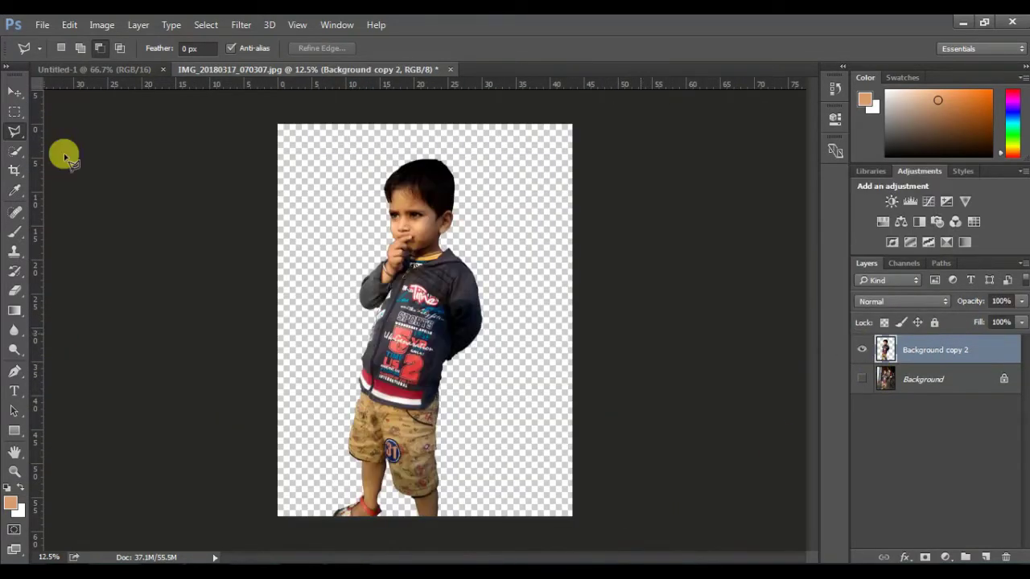
click(18, 94)
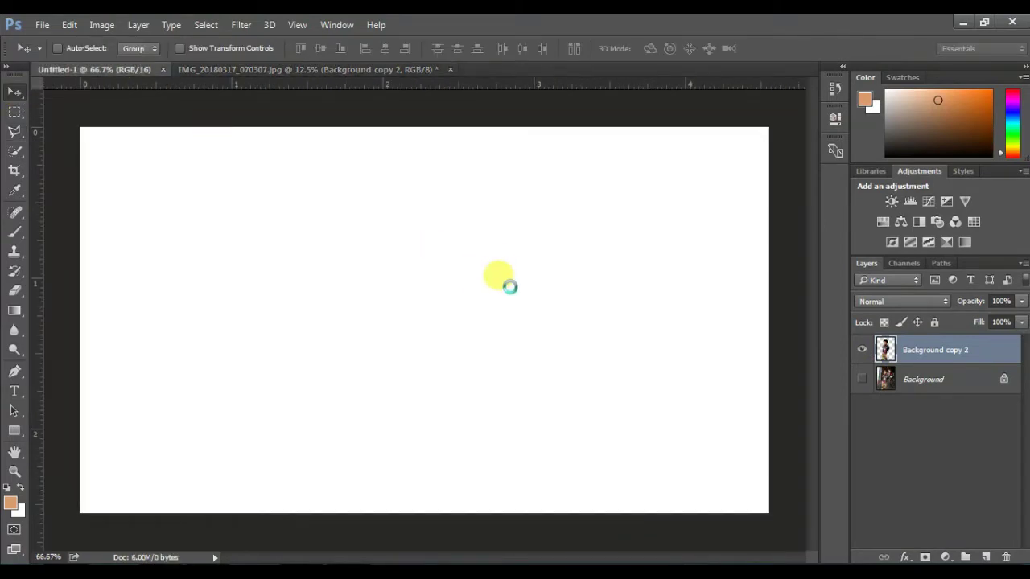
Drag the cut-out boy layer into Untitled-1, accepting the bit-depth warning.
drag(242, 121, 509, 291)
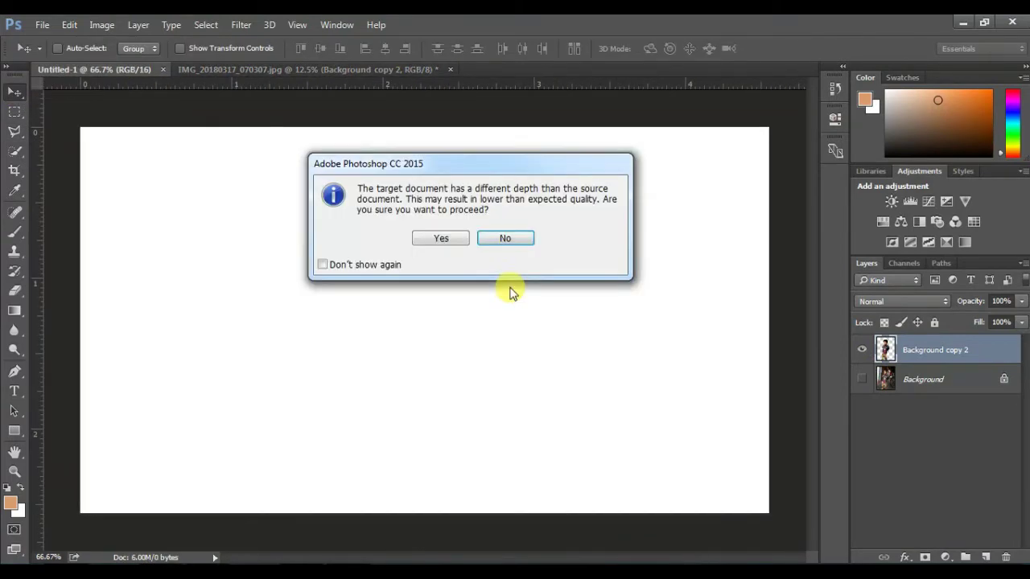
click(453, 241)
key(ctrl+minus)
key(ctrl+minus)
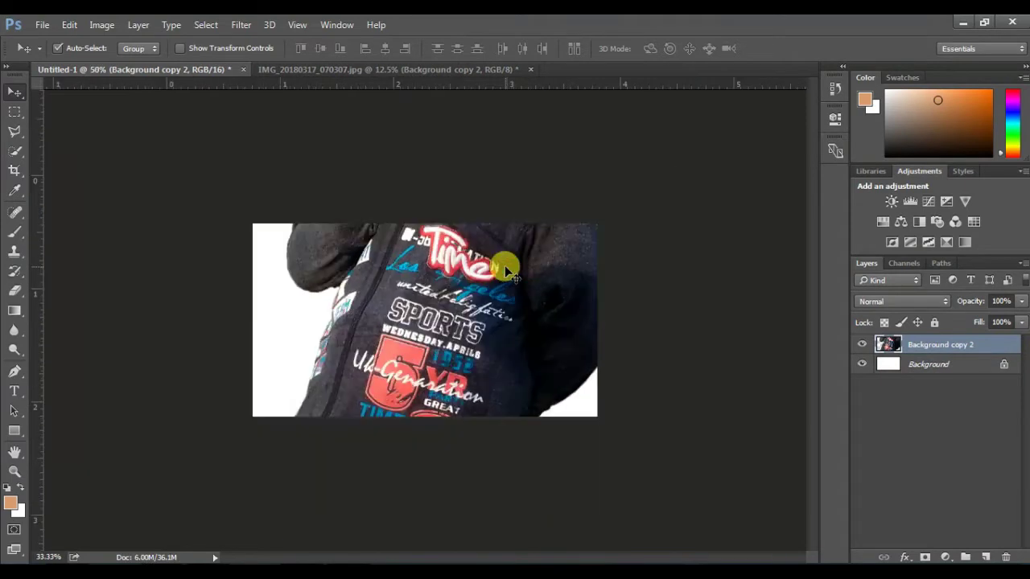
key(ctrl+minus)
key(ctrl+minus)
key(ctrl+minus)
Scale the boy to about 22% and place him on the canvas's right.
key(ctrl+t)
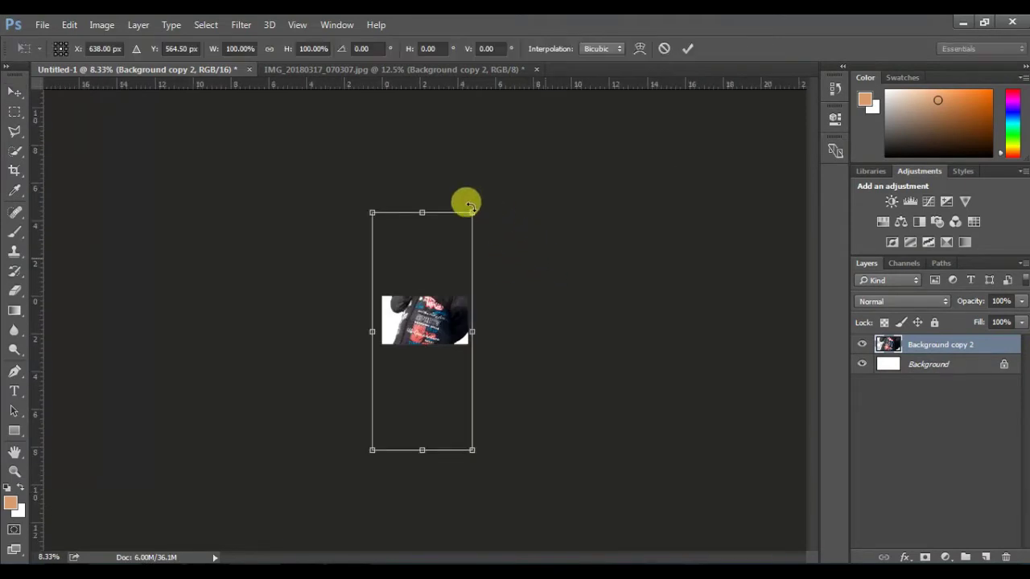
key(Escape)
key(ctrl+t)
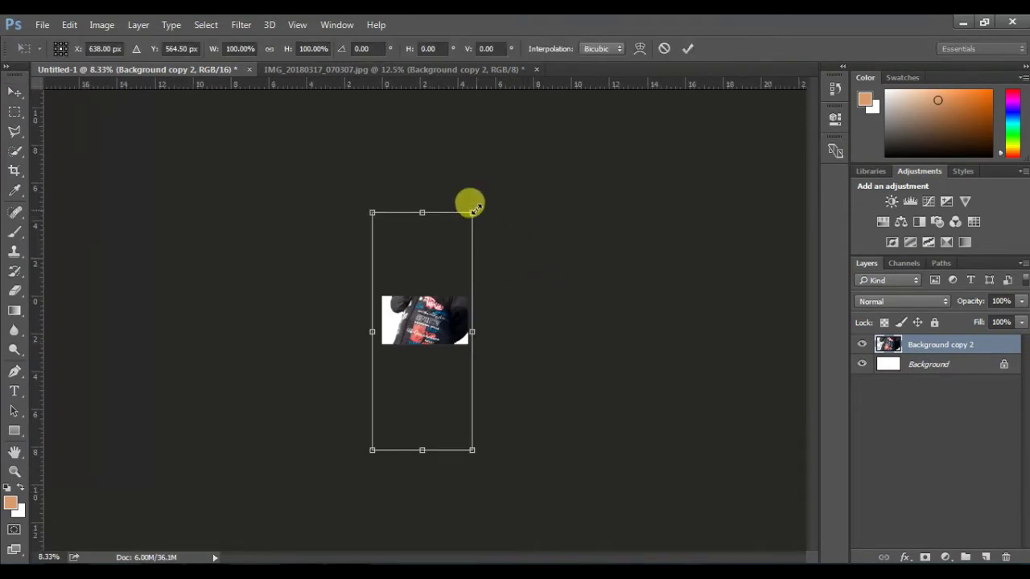
mouse_move(389, 394)
mouse_down()
mouse_move(472, 288)
mouse_move(440, 332)
mouse_move(454, 308)
mouse_up()
click(688, 49)
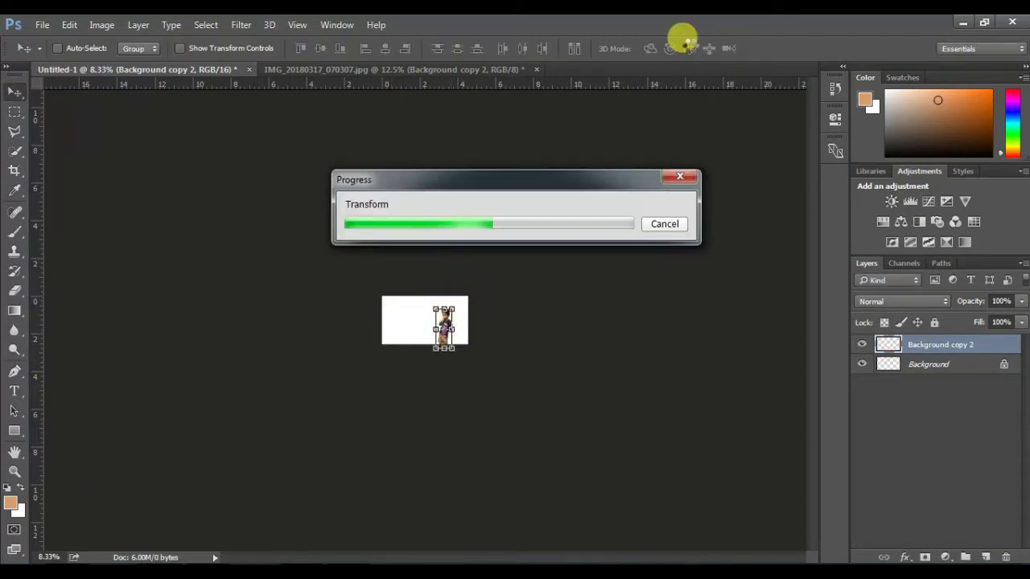
key(ctrl+plus)
key(ctrl+plus)
key(ctrl+plus)
key(ctrl+plus)
key(ctrl+plus)
key(ctrl+plus)
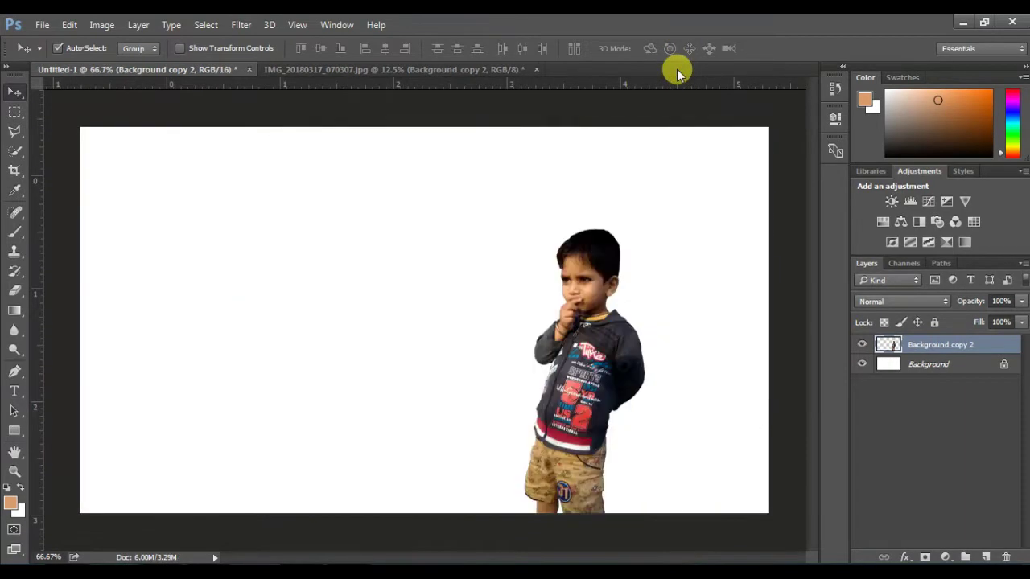
mouse_move(614, 299)
mouse_down()
mouse_move(629, 254)
mouse_move(686, 263)
mouse_move(658, 245)
mouse_move(667, 240)
mouse_up()
Close the original boy photo without saving.
click(484, 73)
click(536, 69)
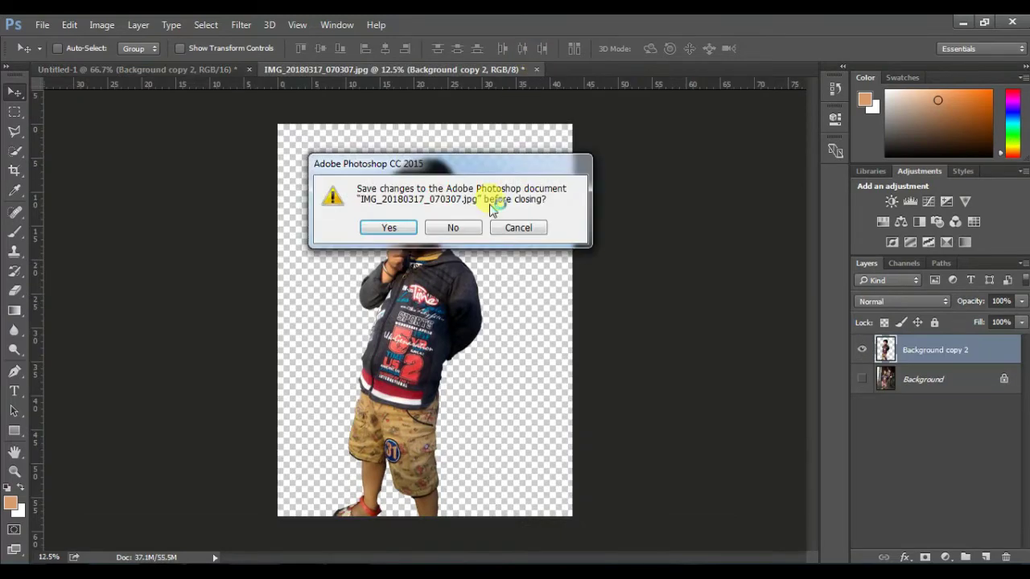
click(452, 228)
Open 32-320544_3d-animal-png-clipart from D: > KavLin Creation > stock.
double_click(281, 78)
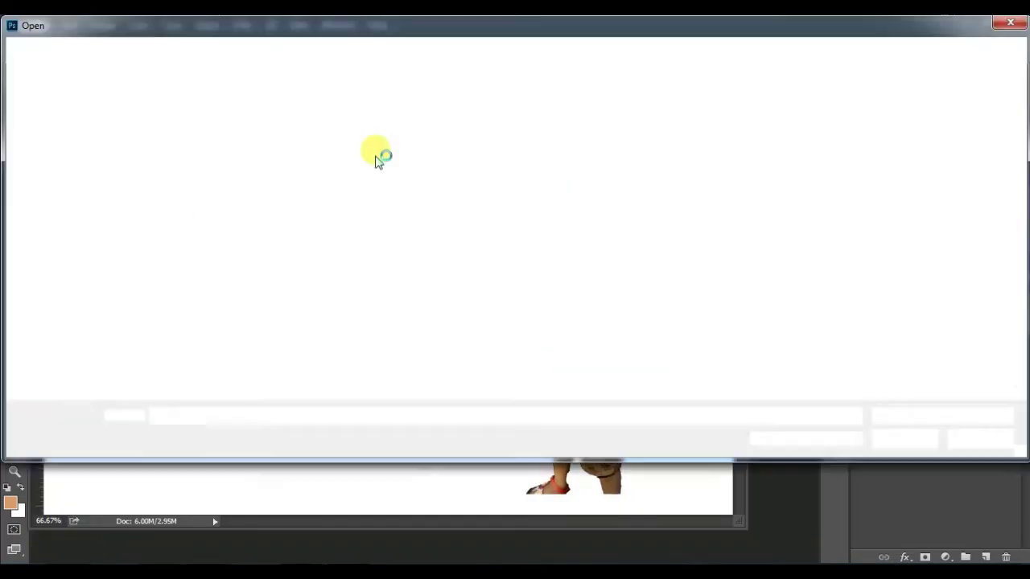
click(85, 322)
double_click(809, 281)
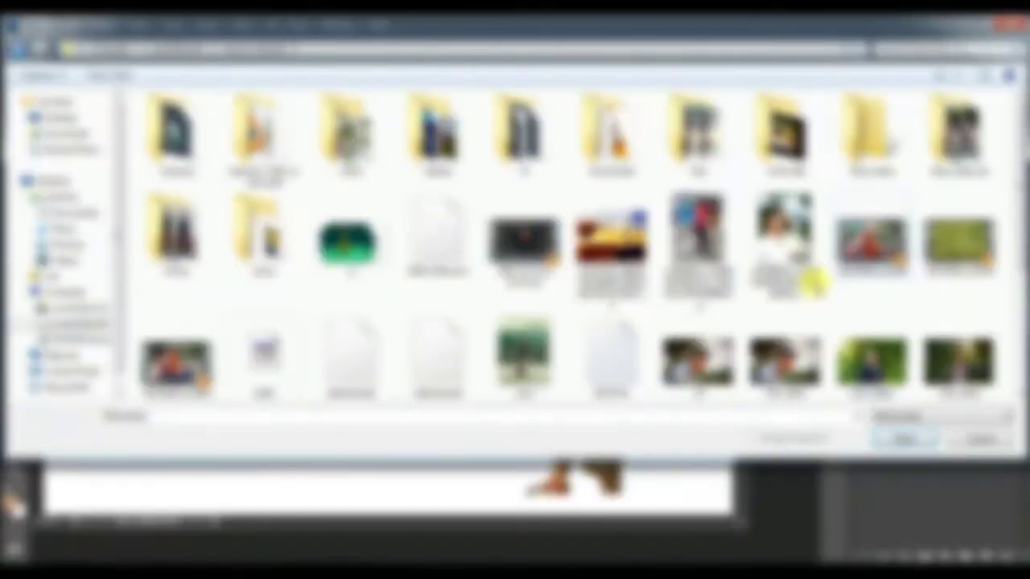
double_click(299, 202)
scroll(1025, 208, down, 3)
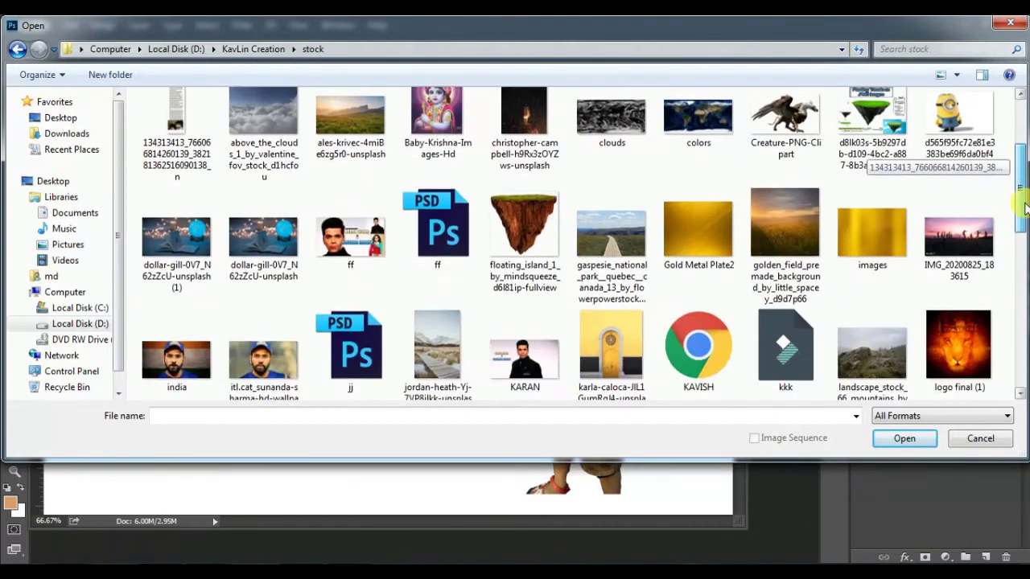
scroll(1025, 228, down, 3)
scroll(1025, 228, down, 2)
scroll(1025, 201, up, 2)
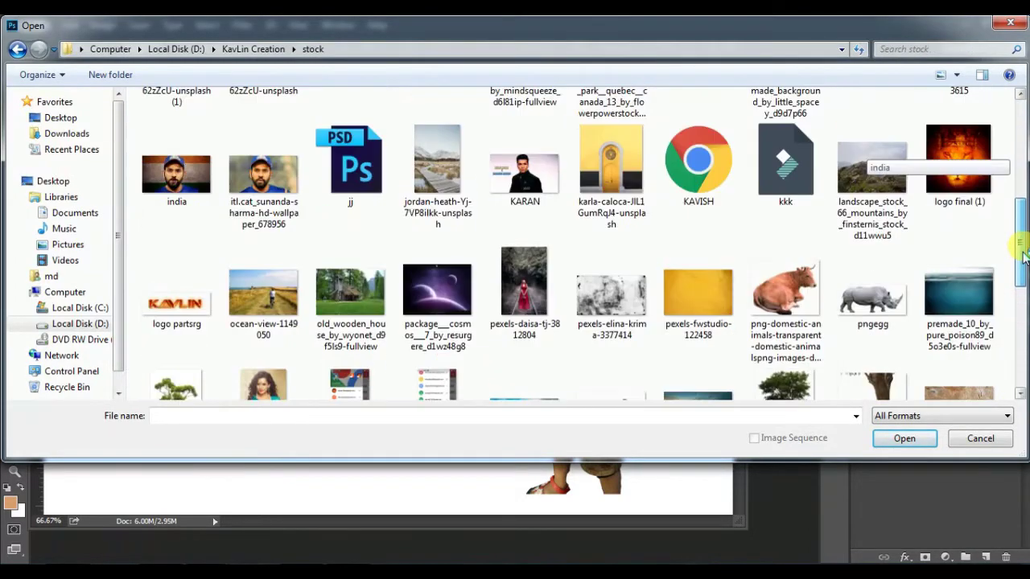
scroll(1025, 178, up, 4)
scroll(1025, 178, up, 2)
click(613, 133)
click(904, 438)
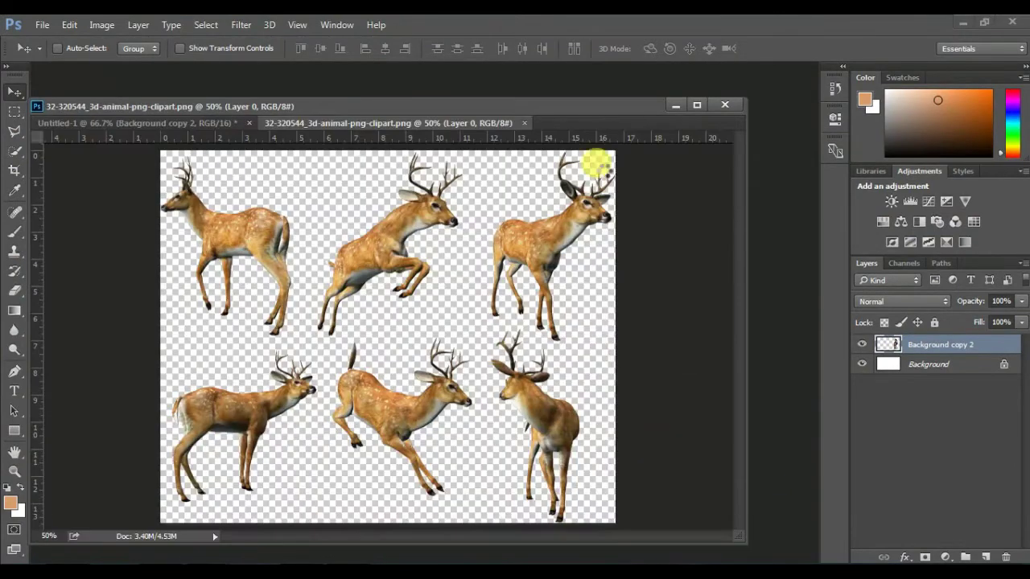
Dock the clipart, mask all but the bottom-right deer, and drag it toward Untitled-1.
drag(594, 102, 609, 73)
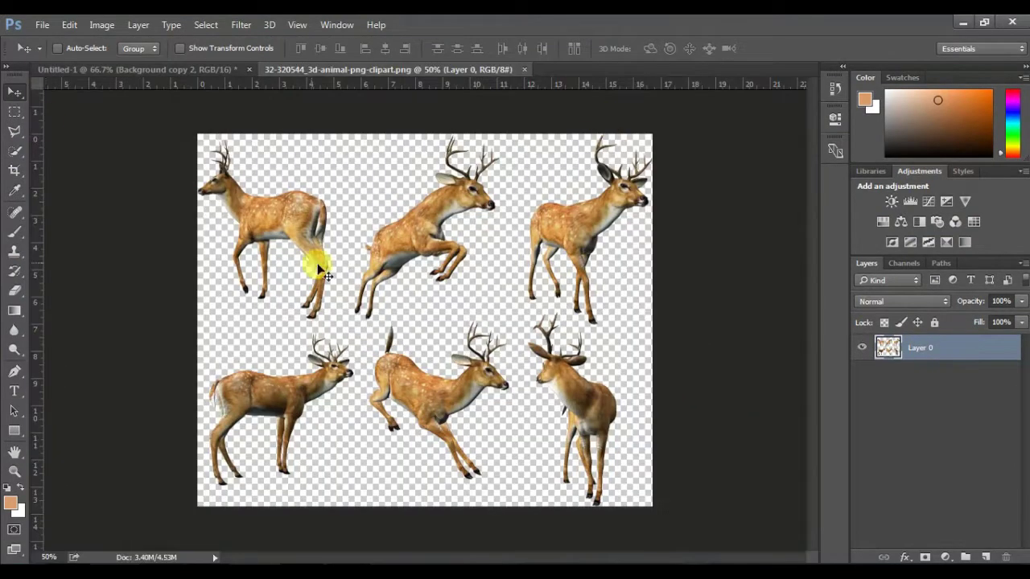
click(14, 111)
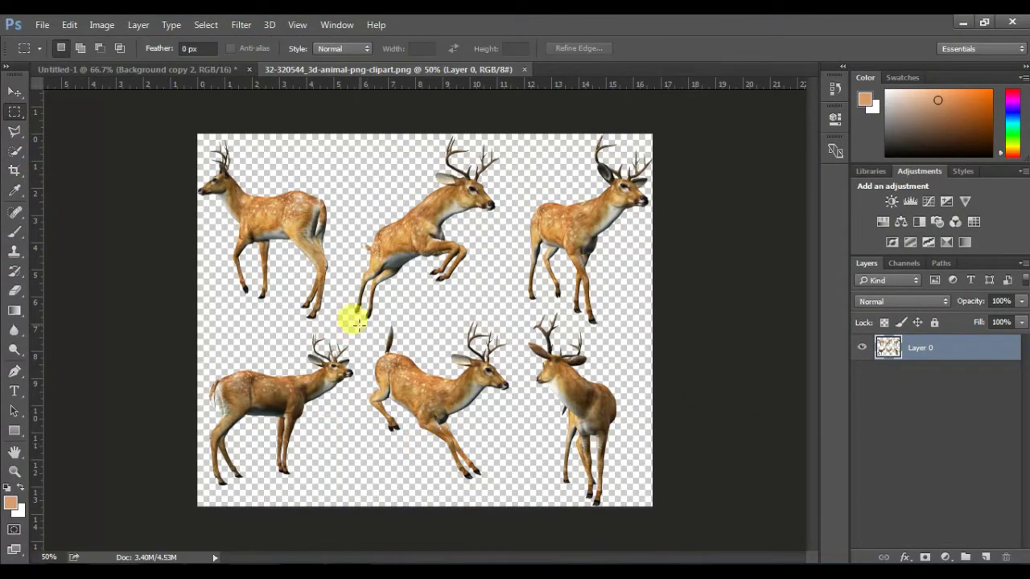
drag(601, 391, 496, 526)
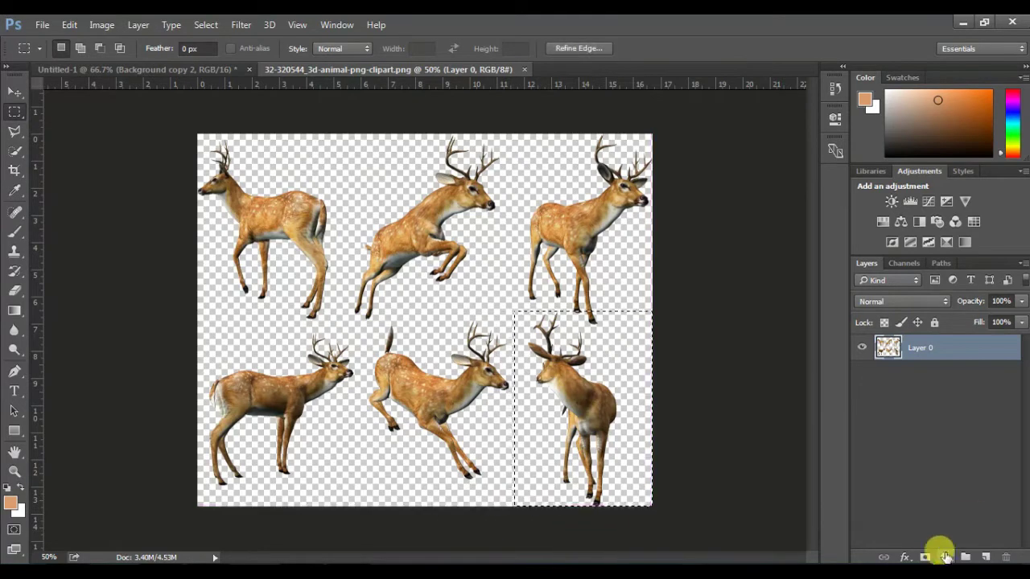
click(925, 557)
click(15, 91)
drag(475, 283, 515, 285)
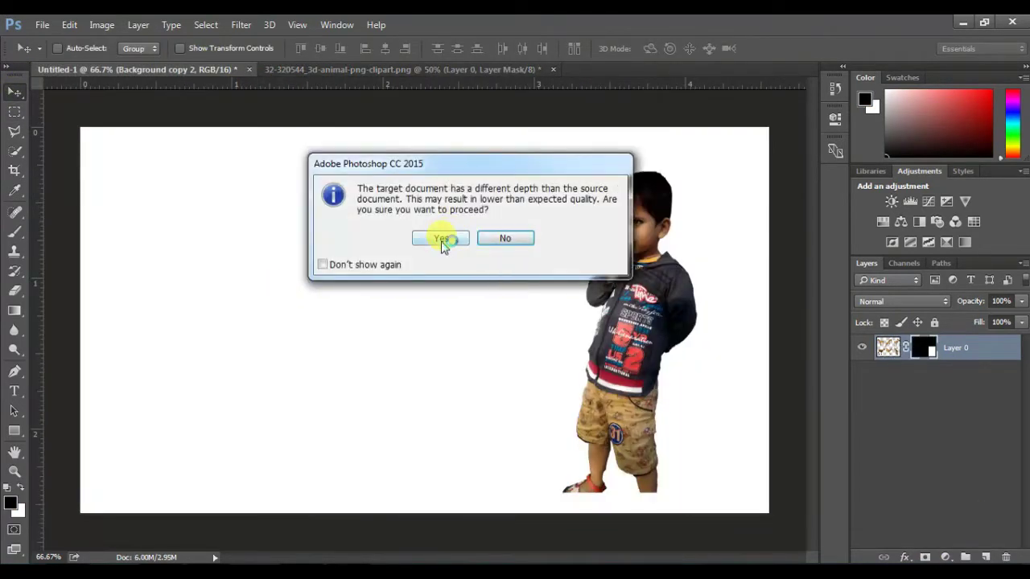
Place the deer on the composite's left and scale it to about 48%.
click(442, 244)
drag(289, 294, 273, 302)
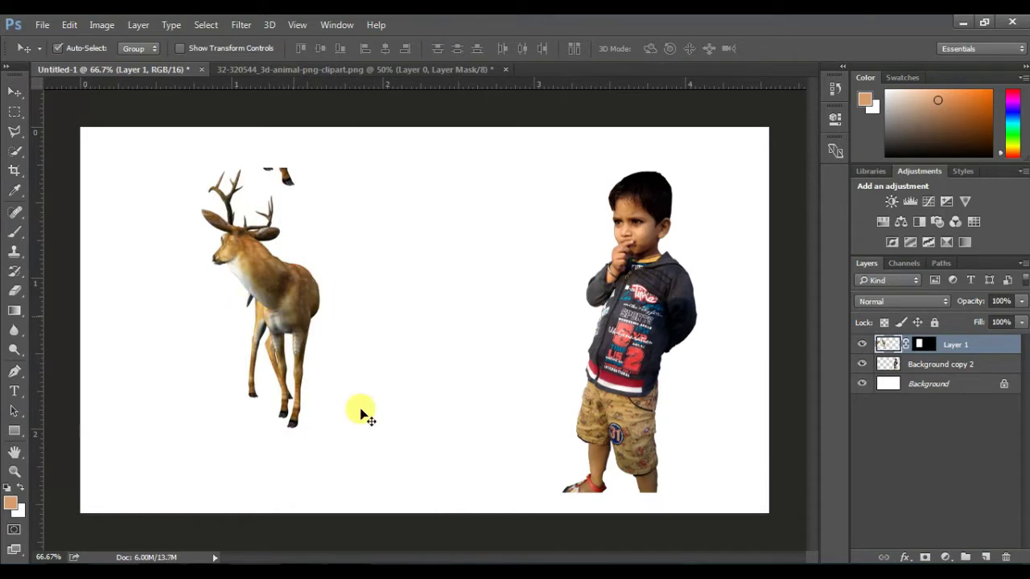
key(ctrl+t)
drag(367, 428, 200, 291)
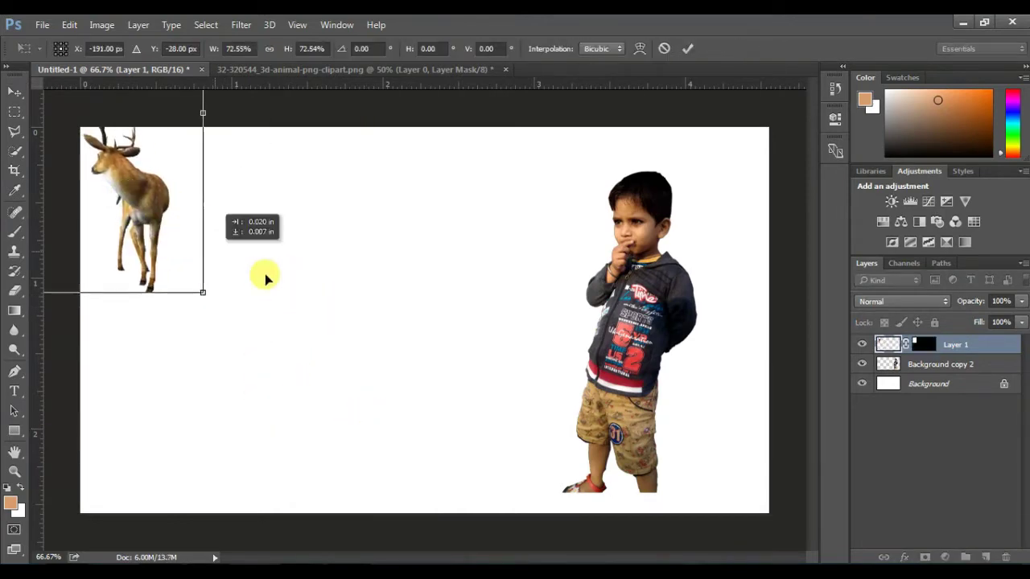
drag(119, 190, 336, 258)
drag(415, 357, 236, 268)
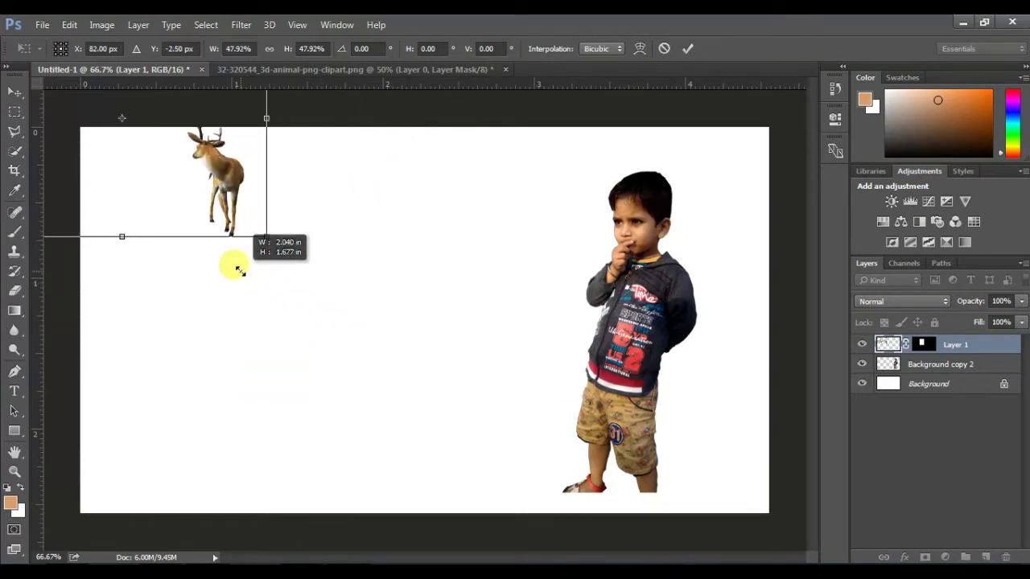
drag(221, 183, 280, 236)
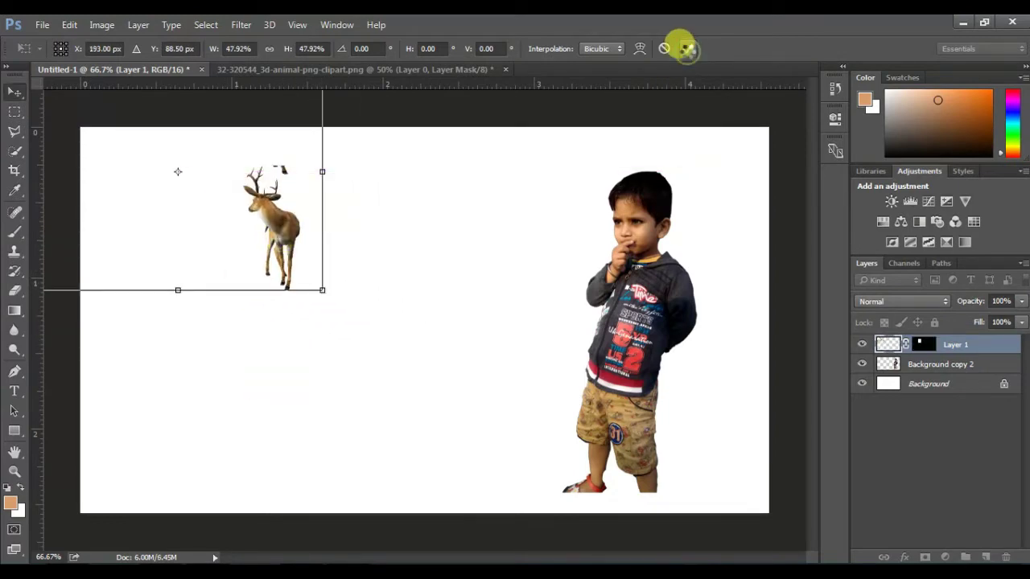
click(687, 49)
Target the deer's mask with default black foreground, then return to the clipart document.
key(b)
click(292, 165)
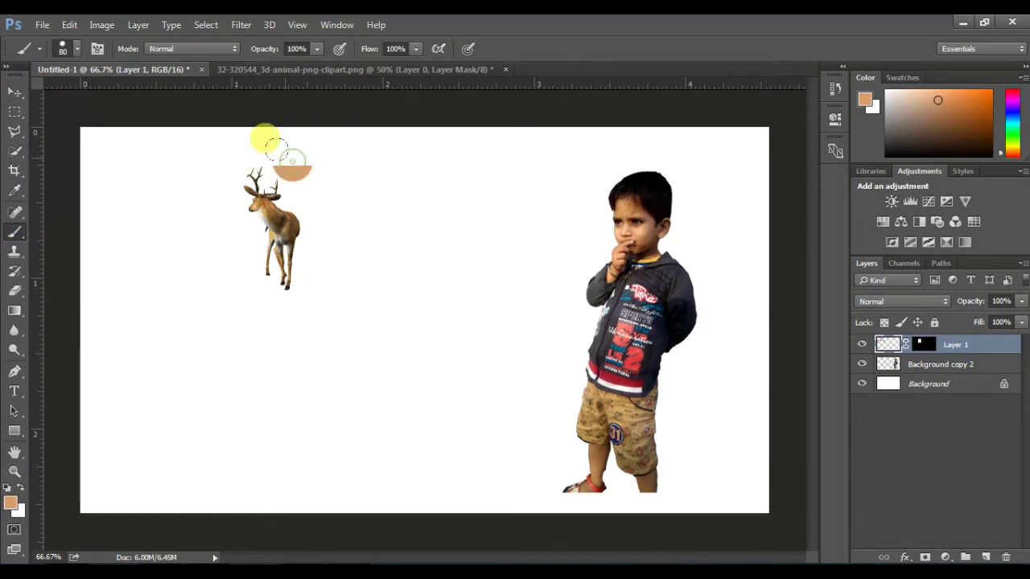
click(923, 344)
key(d)
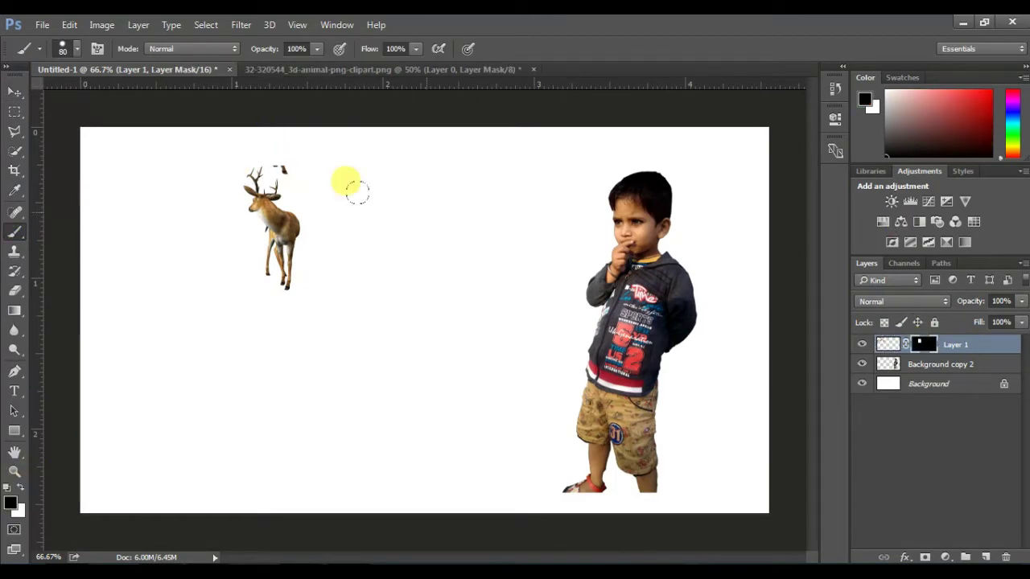
click(16, 90)
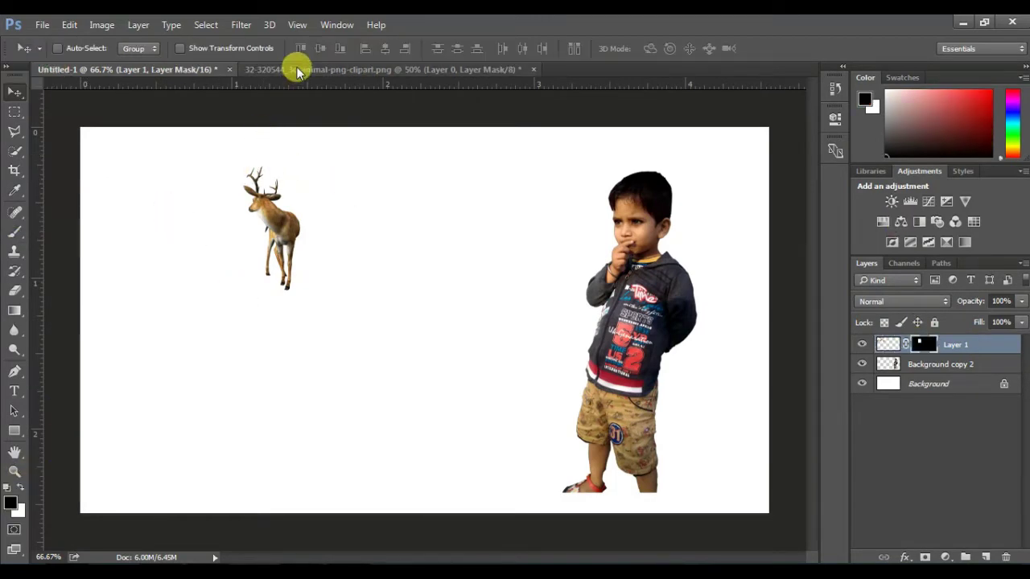
click(382, 69)
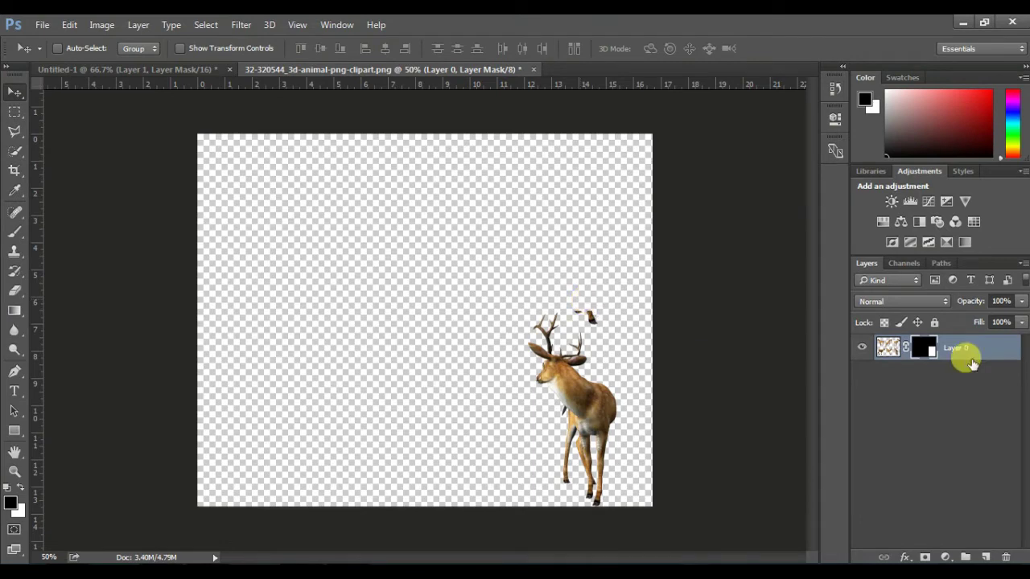
Delete Layer 0's mask and cut the top-left deer onto its own layer.
right_click(924, 346)
click(908, 378)
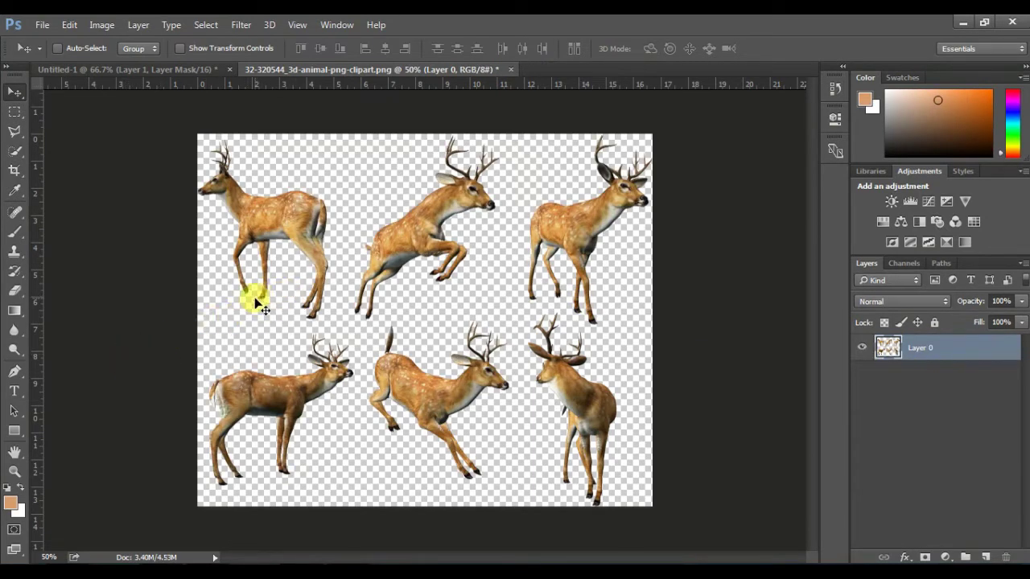
click(18, 113)
drag(353, 137, 147, 333)
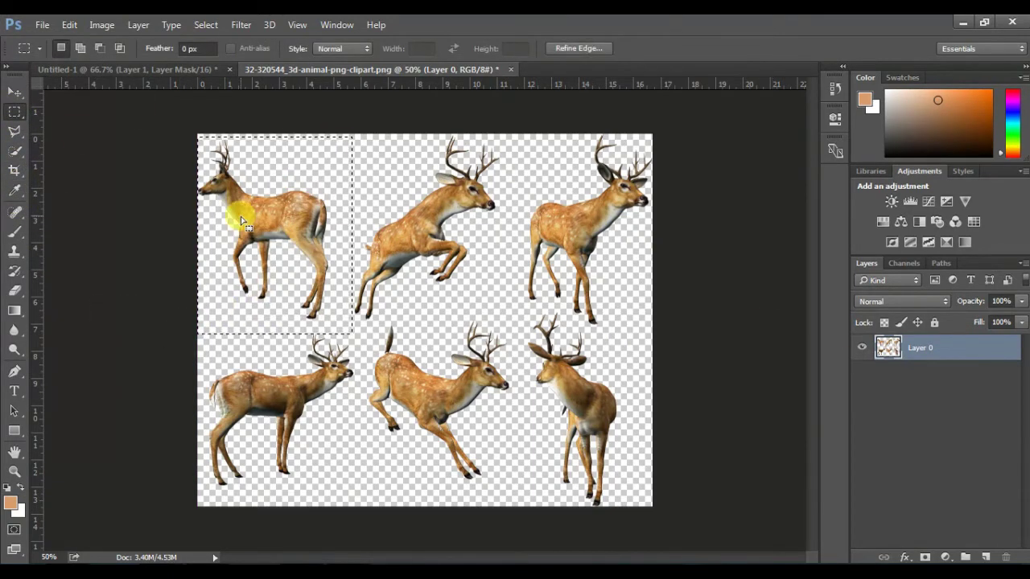
right_click(240, 215)
click(319, 356)
Bring the cut deer into Untitled-1 on the left and flip it horizontally.
click(14, 91)
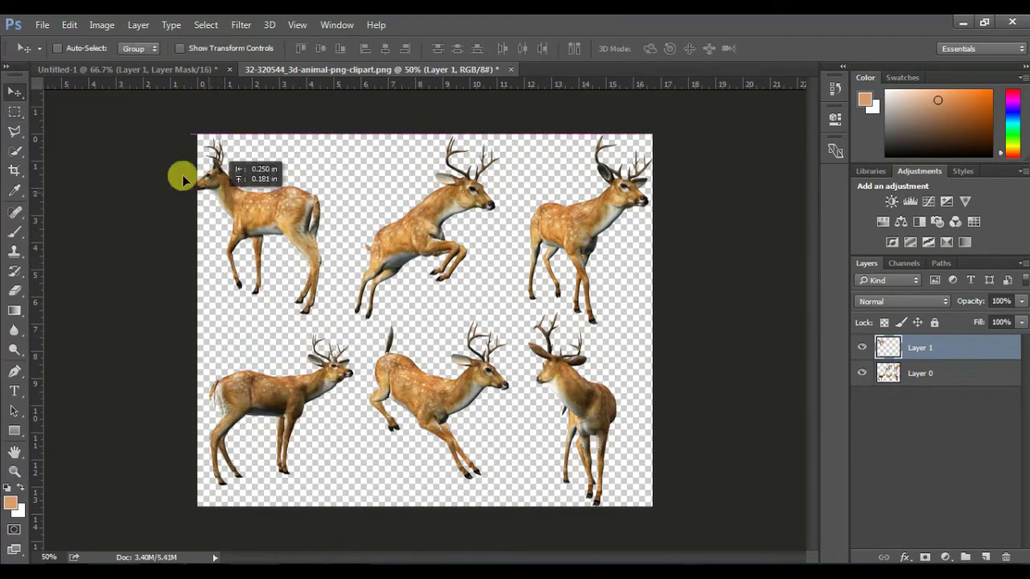
drag(184, 172, 328, 269)
click(441, 239)
mouse_move(356, 314)
mouse_down()
mouse_move(245, 338)
mouse_move(270, 291)
mouse_move(258, 291)
mouse_up()
key(ctrl+t)
right_click(241, 330)
click(300, 296)
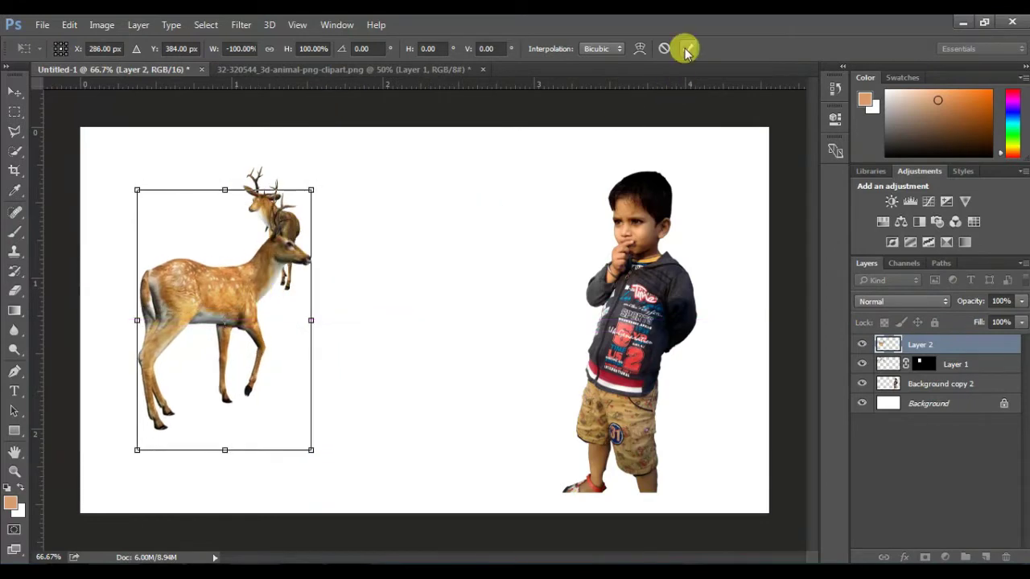
click(688, 48)
Shrink the boy to about 58% and move him up and right.
click(885, 384)
key(ctrl+t)
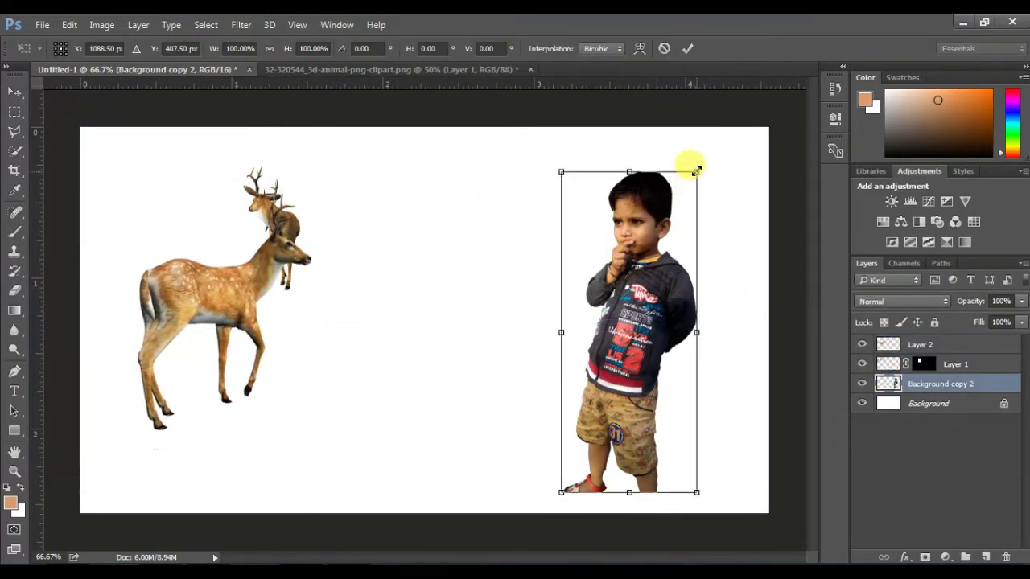
drag(695, 171, 641, 299)
drag(618, 335, 680, 206)
drag(706, 172, 701, 171)
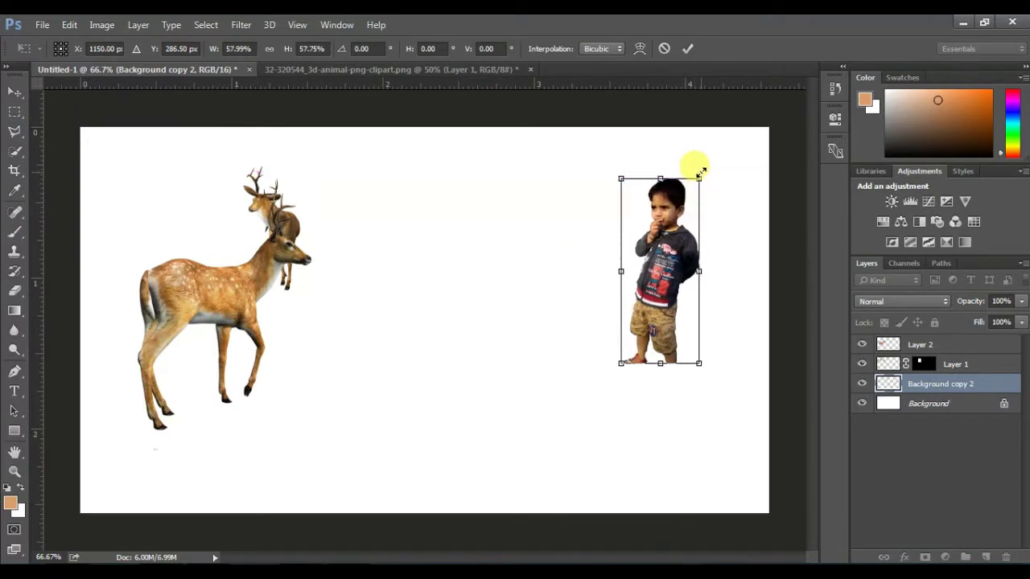
click(688, 49)
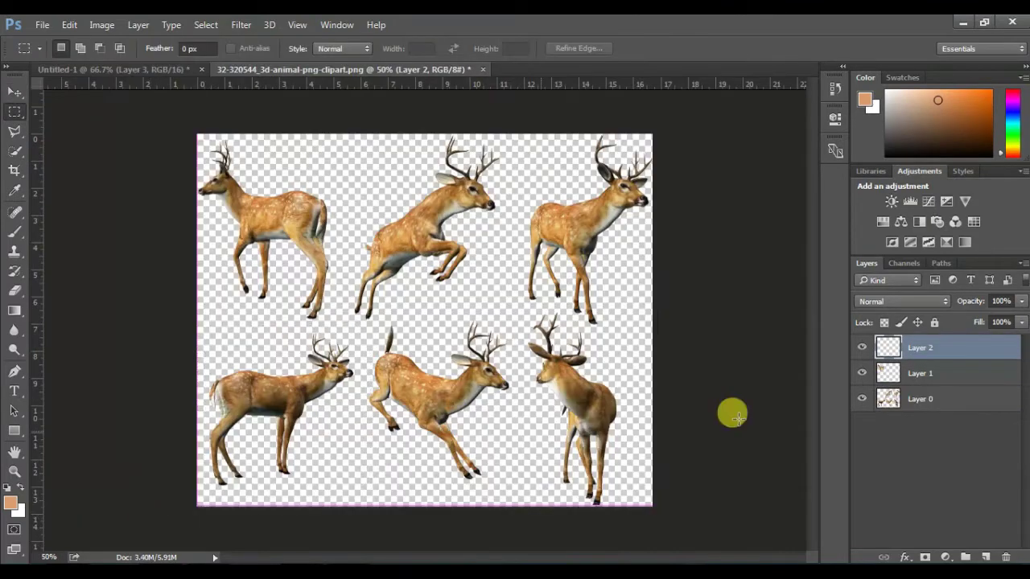
Cut another selected deer to a layer and bring it into Untitled-1.
right_click(470, 380)
click(327, 195)
click(14, 91)
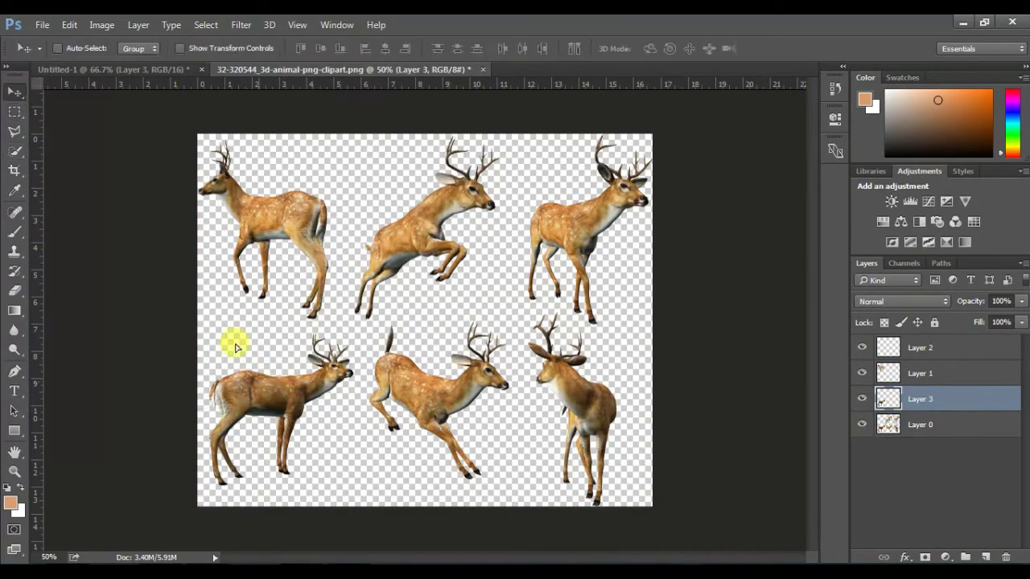
drag(147, 69, 421, 306)
click(439, 237)
mouse_move(442, 236)
mouse_down()
mouse_move(412, 289)
mouse_move(410, 277)
mouse_up()
Add a white layer mask to the new deer and scale it to about 39%.
right_click(410, 277)
click(434, 287)
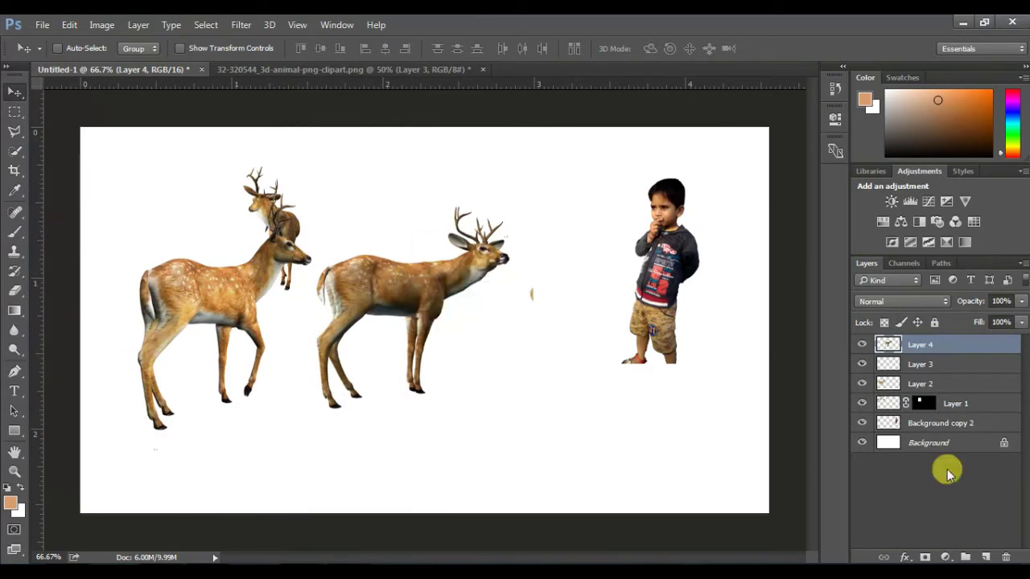
click(925, 557)
key(b)
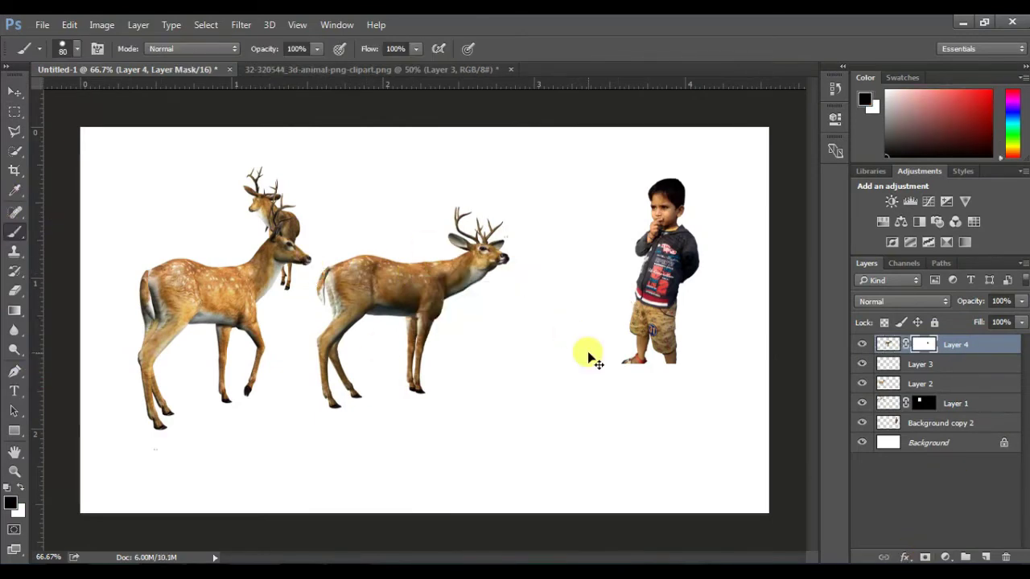
key(ctrl+t)
right_click(471, 288)
click(555, 320)
drag(532, 208, 400, 331)
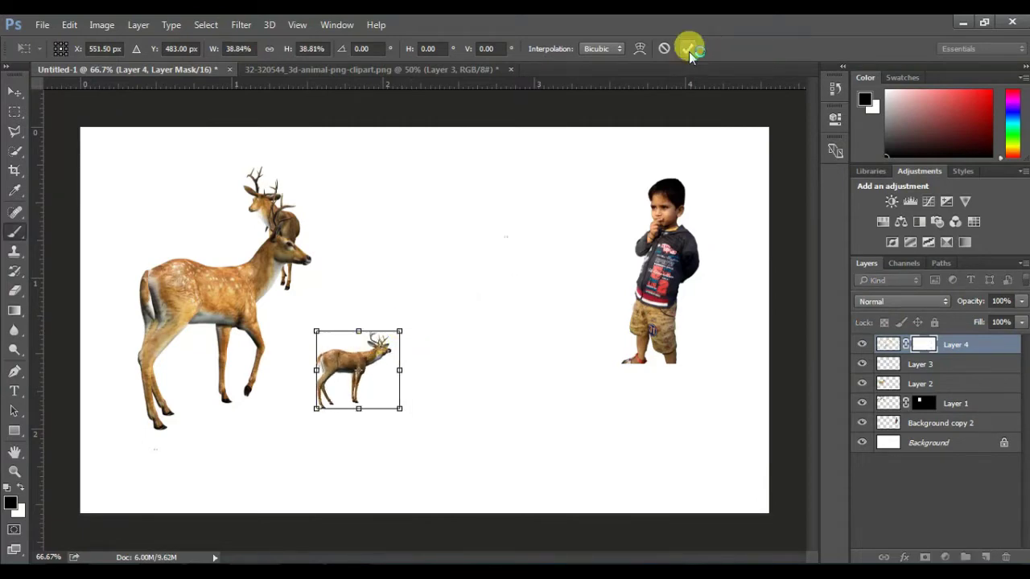
click(689, 50)
Set the small deer on the big deer's back and stack Layer 4 below Layer 2.
click(14, 90)
drag(338, 345, 157, 205)
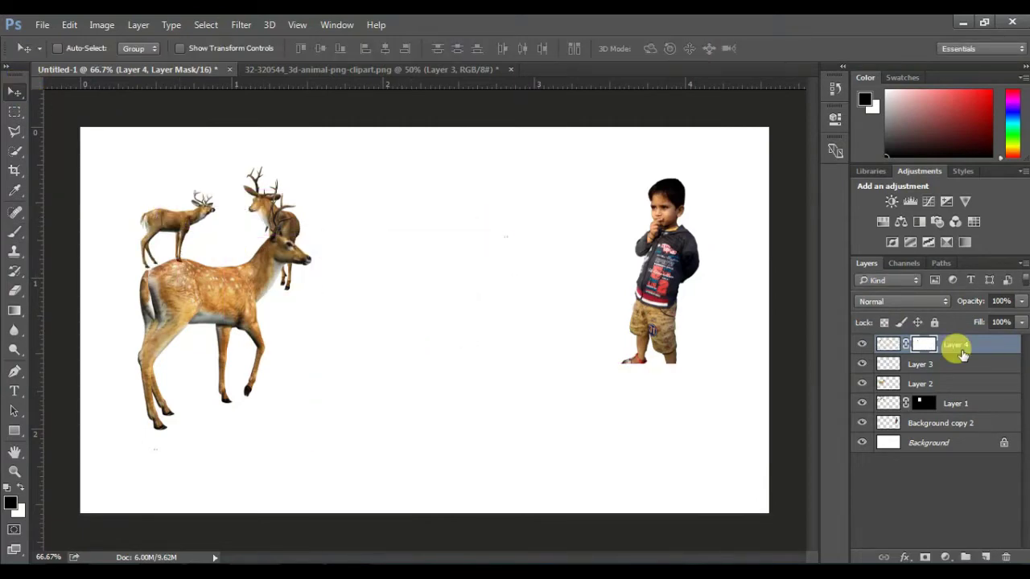
drag(962, 354, 958, 393)
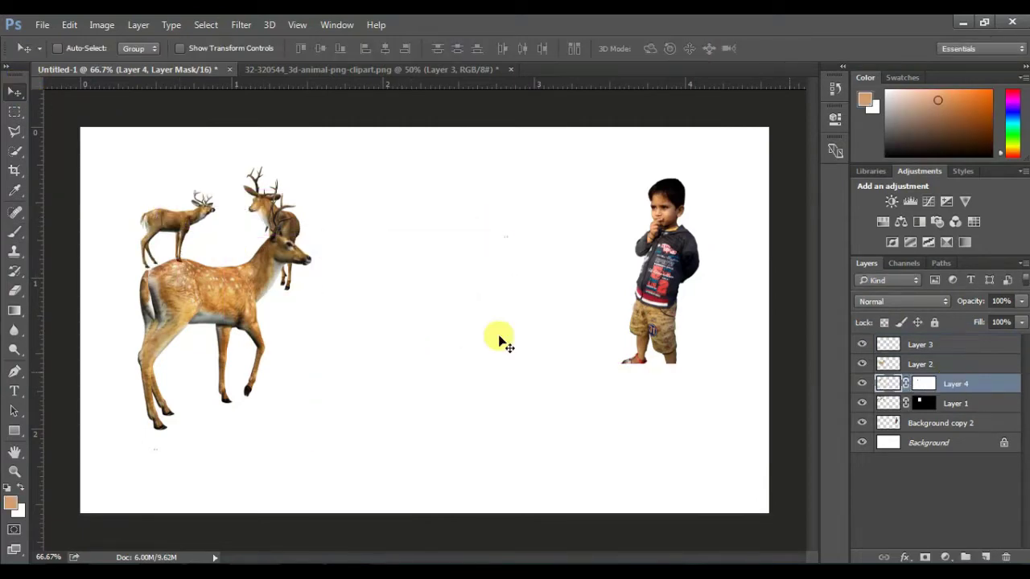
Move the big spotted deer down-left and enlarge it to about 124%.
click(905, 366)
drag(248, 298, 238, 330)
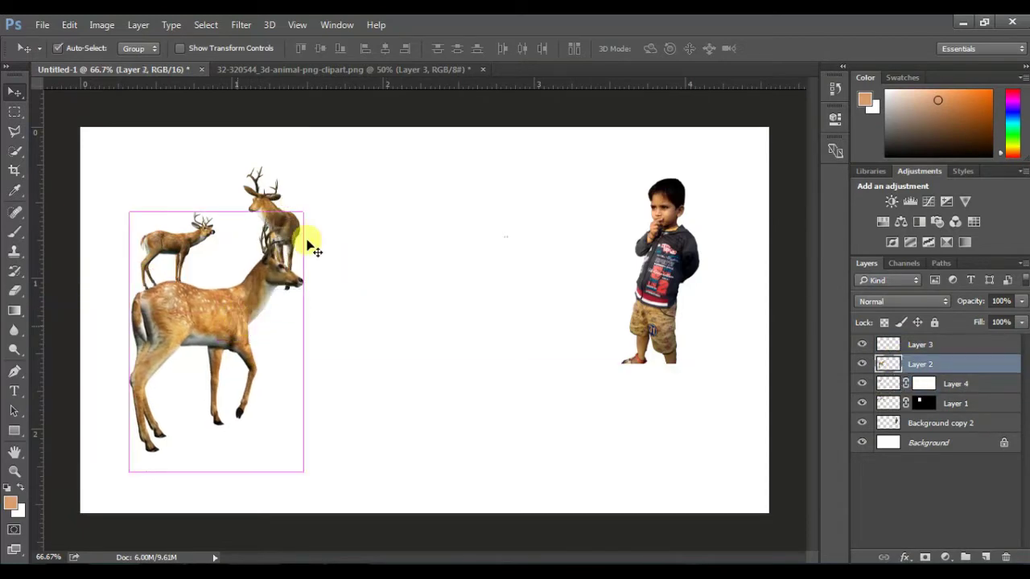
key(ctrl+t)
mouse_move(304, 212)
mouse_down()
mouse_move(380, 174)
mouse_move(368, 172)
mouse_up()
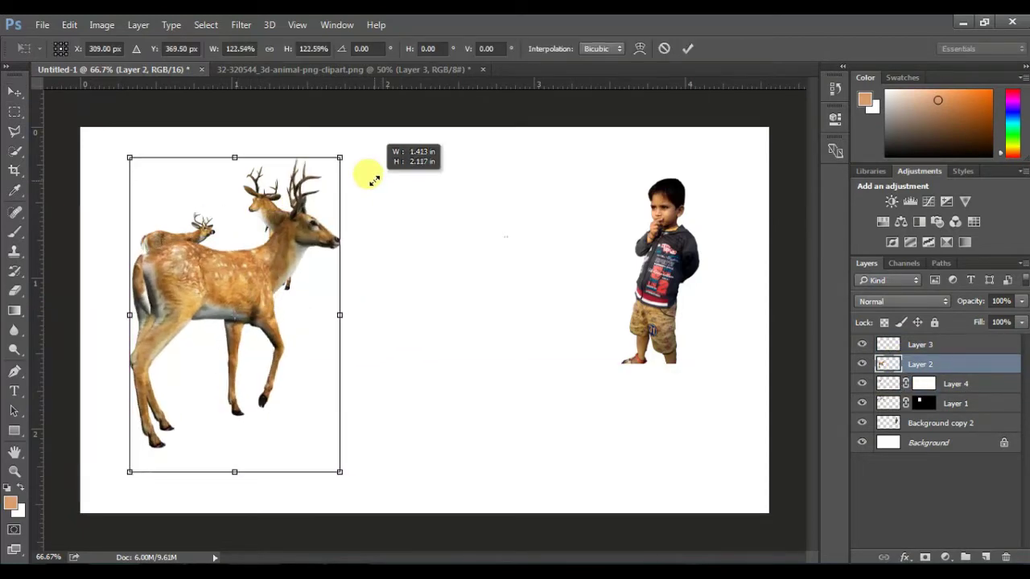
click(688, 48)
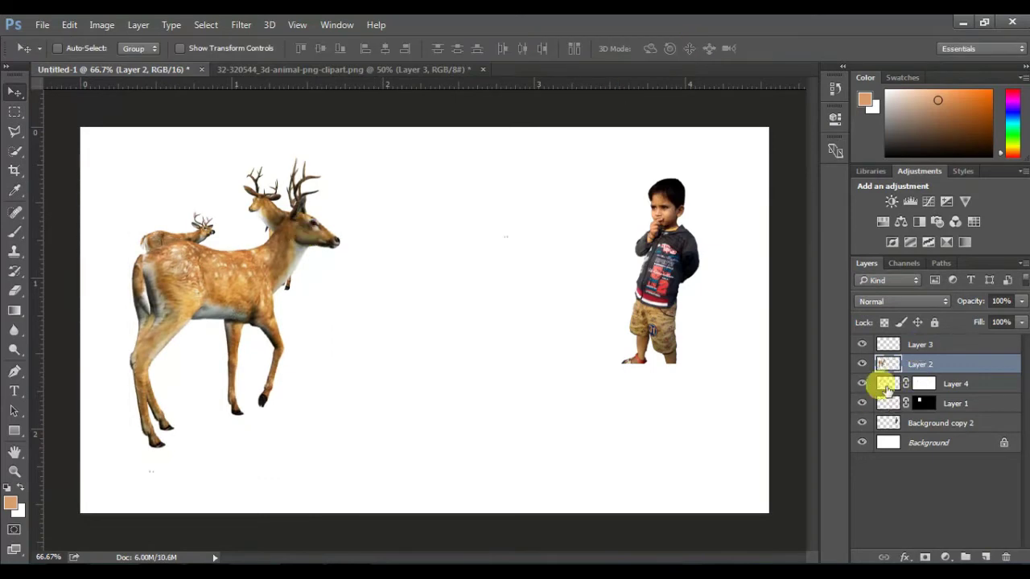
Reposition the small deer, the boy and Layer 1's deer behind the big deer.
click(884, 386)
mouse_move(276, 212)
mouse_down()
mouse_move(219, 217)
mouse_move(286, 228)
mouse_move(259, 201)
mouse_up()
click(885, 423)
click(888, 392)
drag(536, 350, 543, 337)
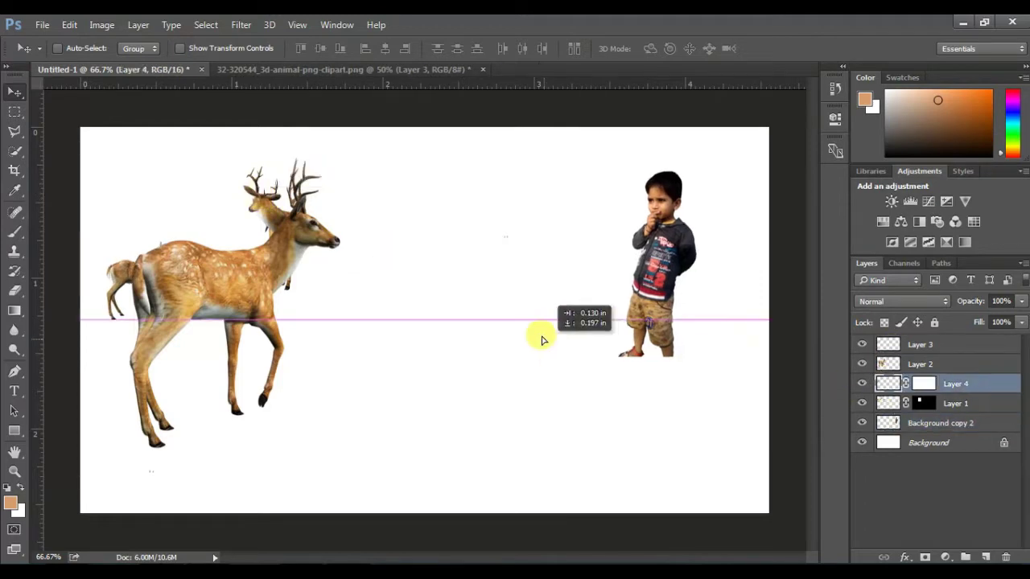
drag(241, 321, 349, 299)
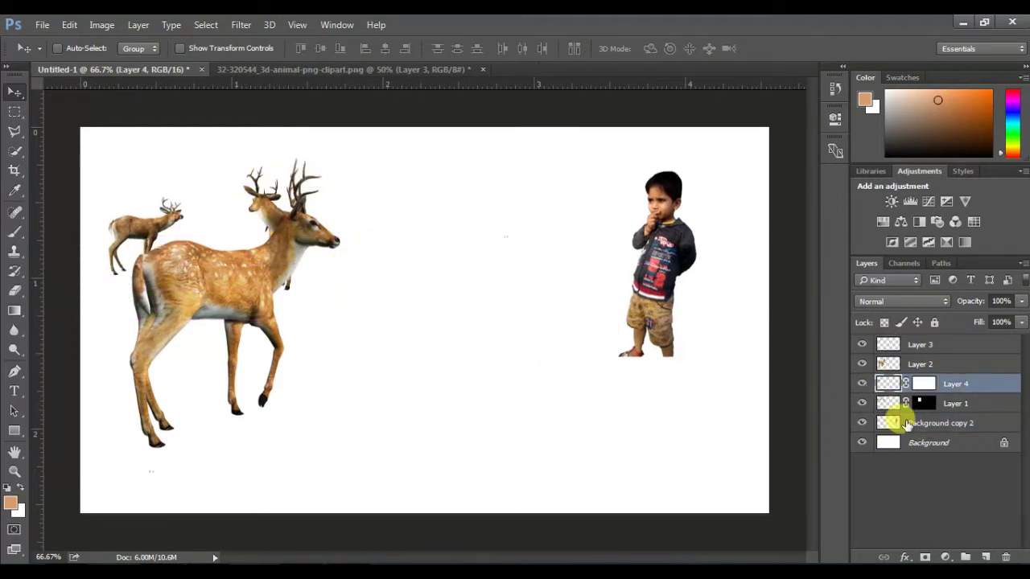
click(889, 403)
mouse_move(404, 247)
mouse_down()
mouse_move(404, 258)
mouse_move(525, 300)
mouse_move(412, 289)
mouse_move(391, 276)
mouse_move(372, 296)
mouse_up()
click(889, 363)
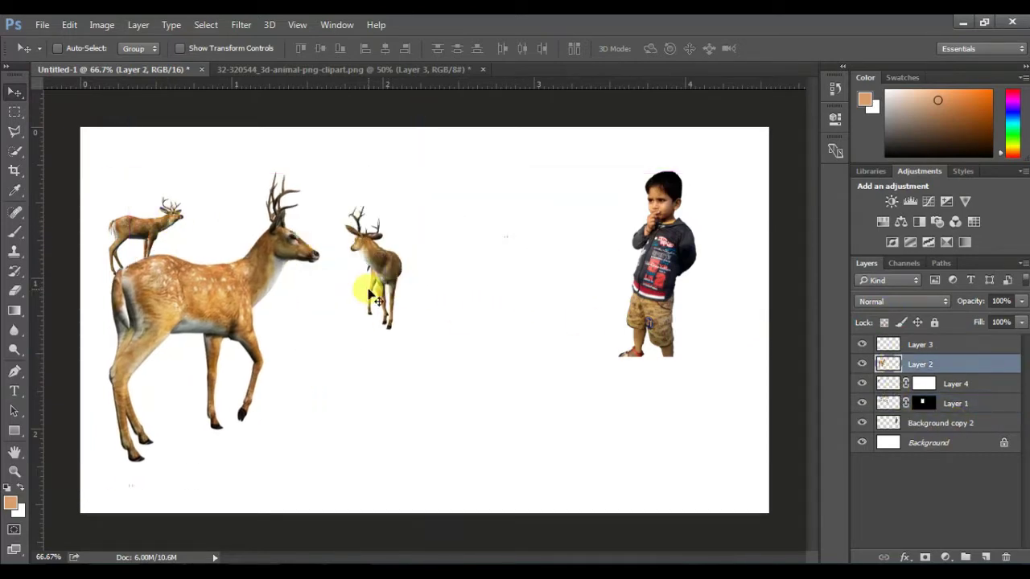
Float the Untitled-1 composite in its own window with the deer sheet in front.
drag(160, 75, 145, 100)
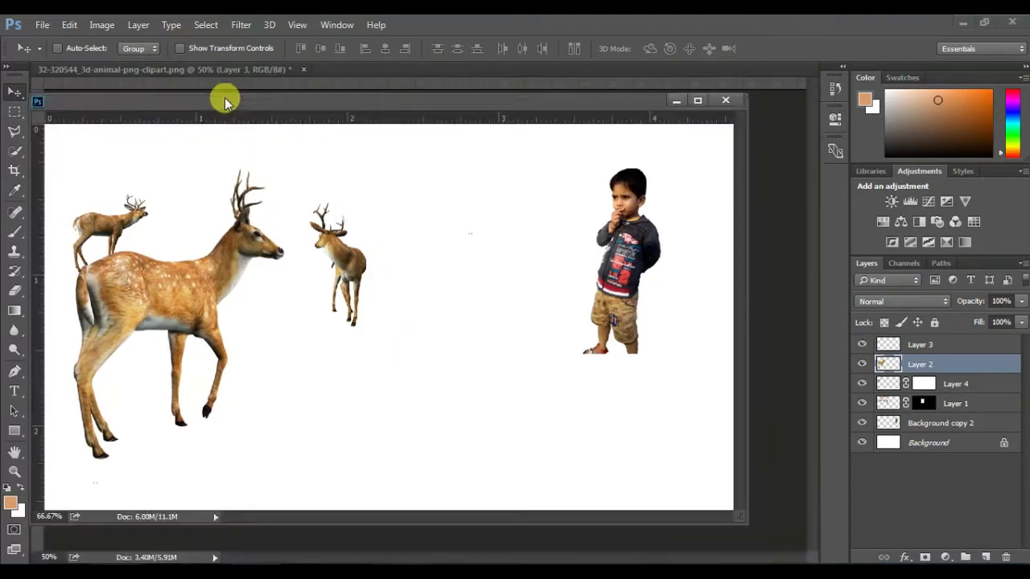
drag(225, 97, 304, 80)
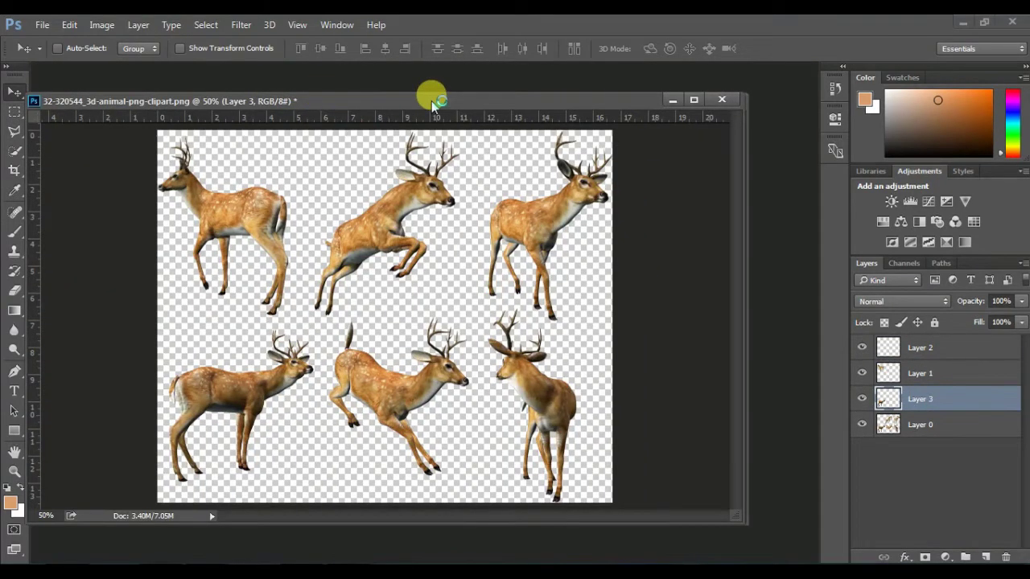
key(ctrl+o)
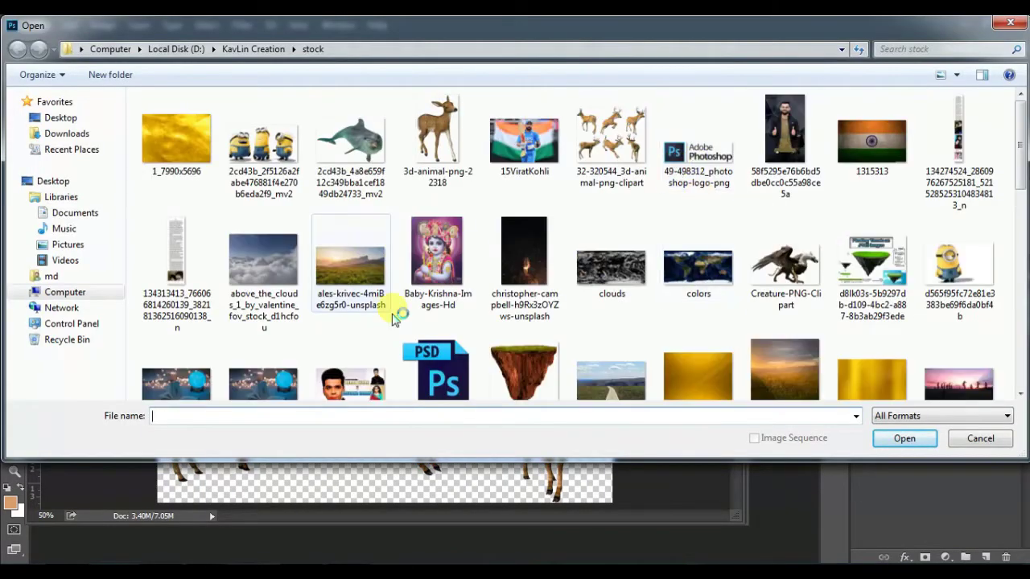
Open the ales-krivec-4miBe6zg5r0-unsplash.jpg sunset grassland photo.
mouse_move(1020, 145)
mouse_down()
mouse_move(1020, 330)
mouse_move(1017, 161)
mouse_up()
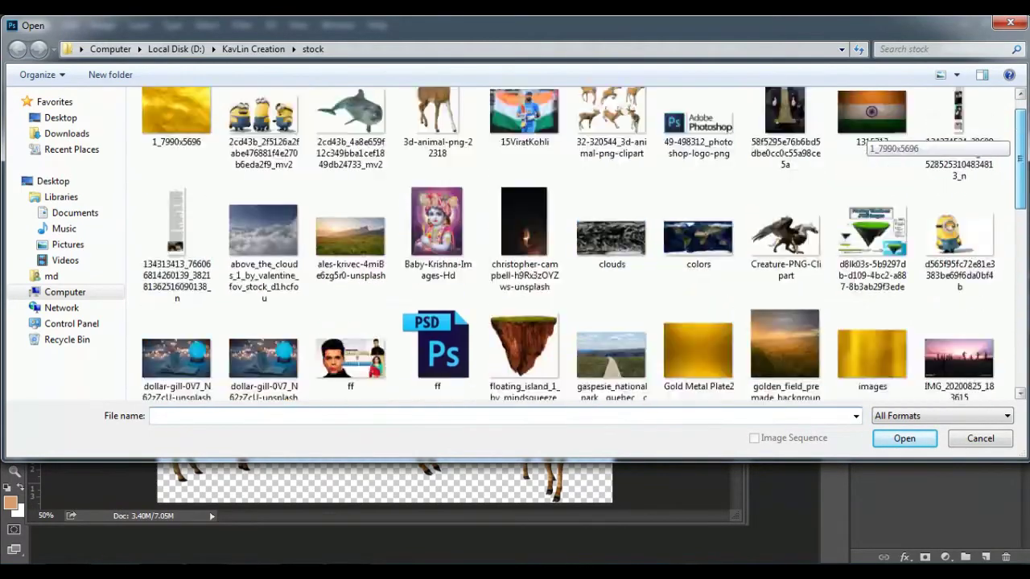
click(352, 266)
click(925, 440)
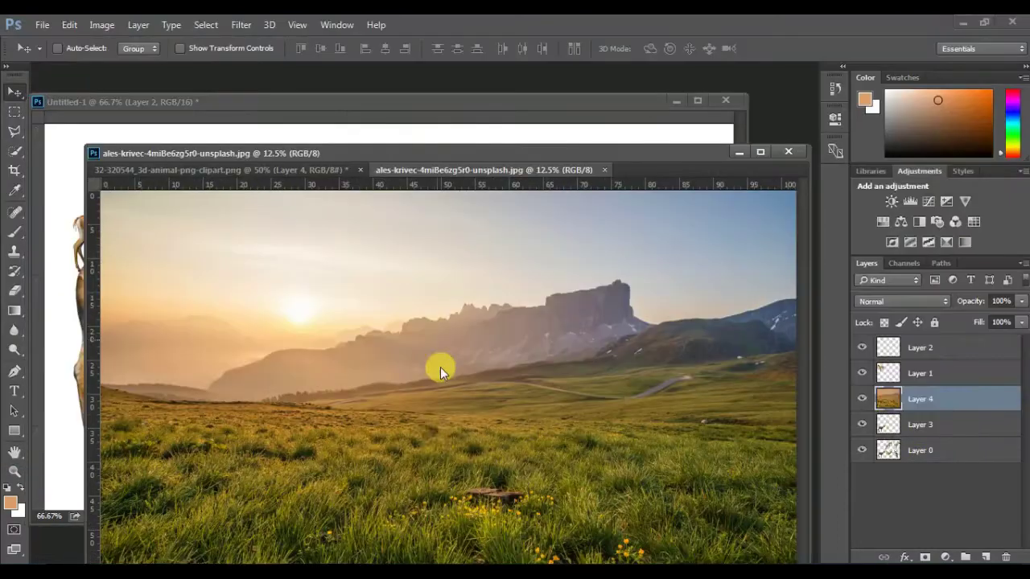
Drag the landscape into Untitled-1 as Layer 5, then minimise its window and zoom out.
drag(440, 366, 391, 131)
click(451, 236)
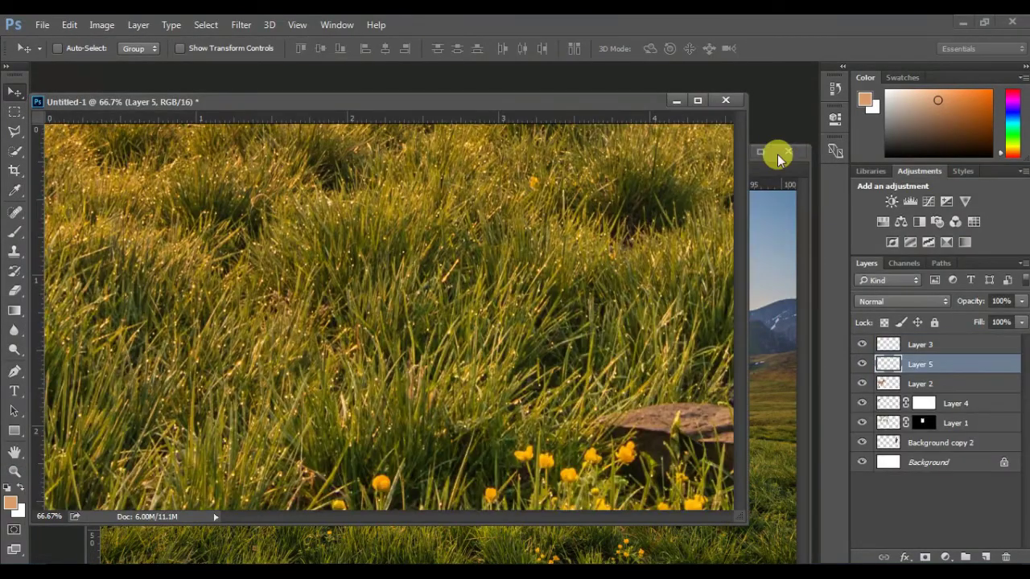
drag(628, 103, 638, 77)
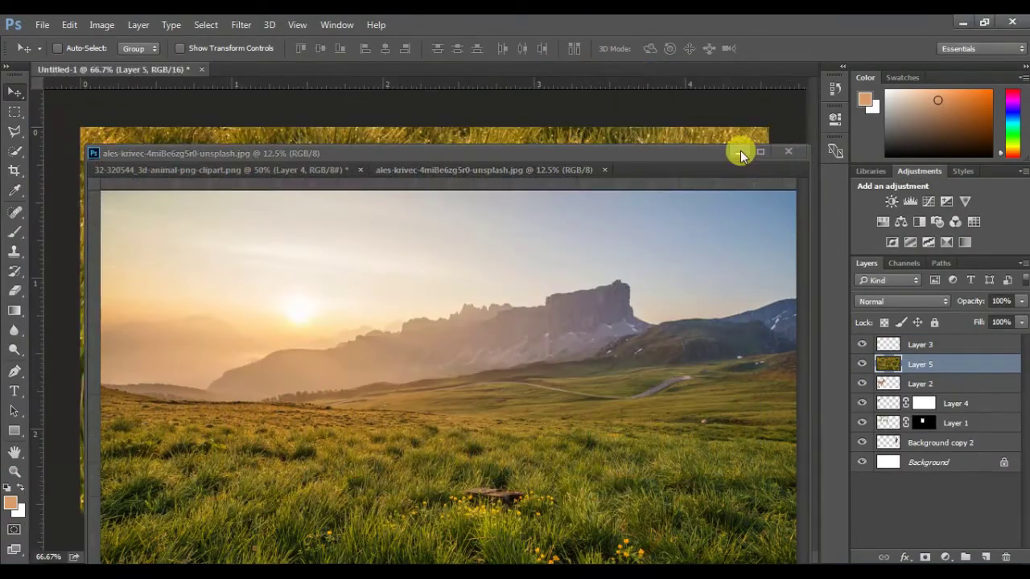
click(738, 151)
key(ctrl+minus)
key(ctrl+minus)
key(ctrl+minus)
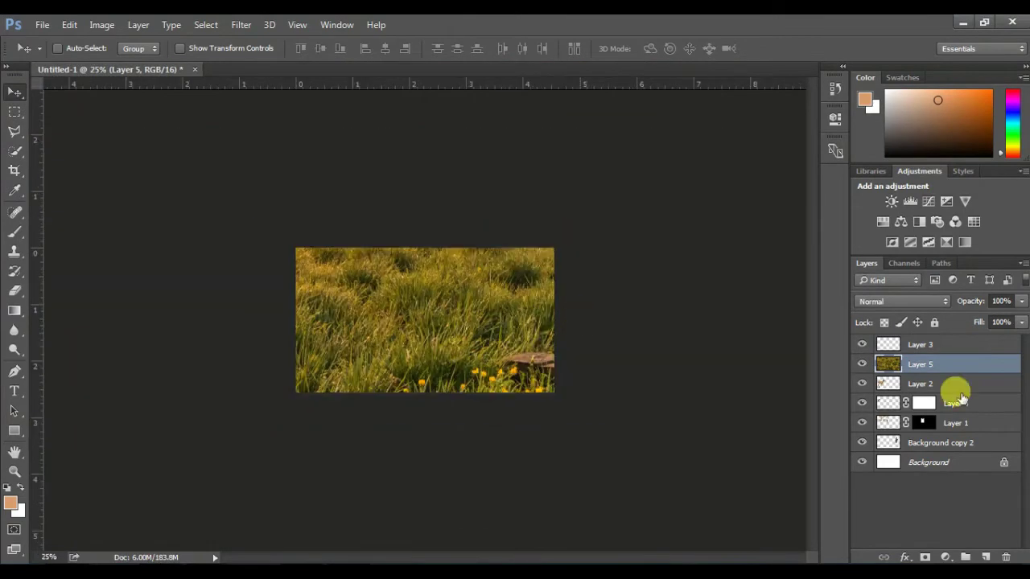
Move the grassland layer (Layer 5) below the boy and deer and scale it toward canvas size.
drag(919, 364, 938, 439)
key(ctrl+t)
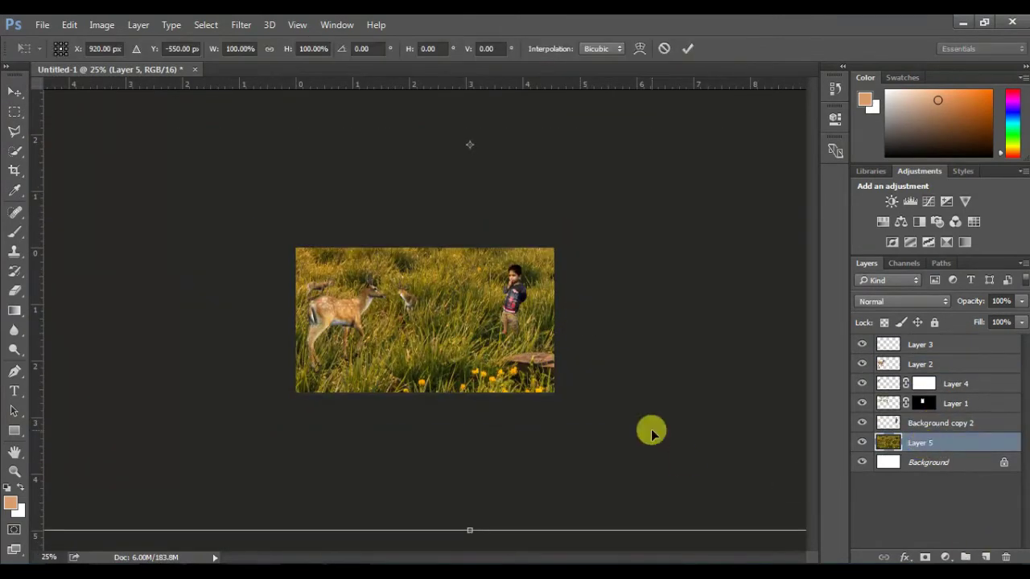
key(ctrl+minus)
key(ctrl+minus)
mouse_move(246, 160)
mouse_down()
mouse_move(353, 268)
mouse_move(453, 327)
mouse_move(560, 264)
mouse_move(472, 292)
mouse_move(490, 281)
mouse_up()
key(Return)
Rescale the grassland proportionally with Free Transform.
key(ctrl+plus)
key(ctrl+plus)
key(ctrl+plus)
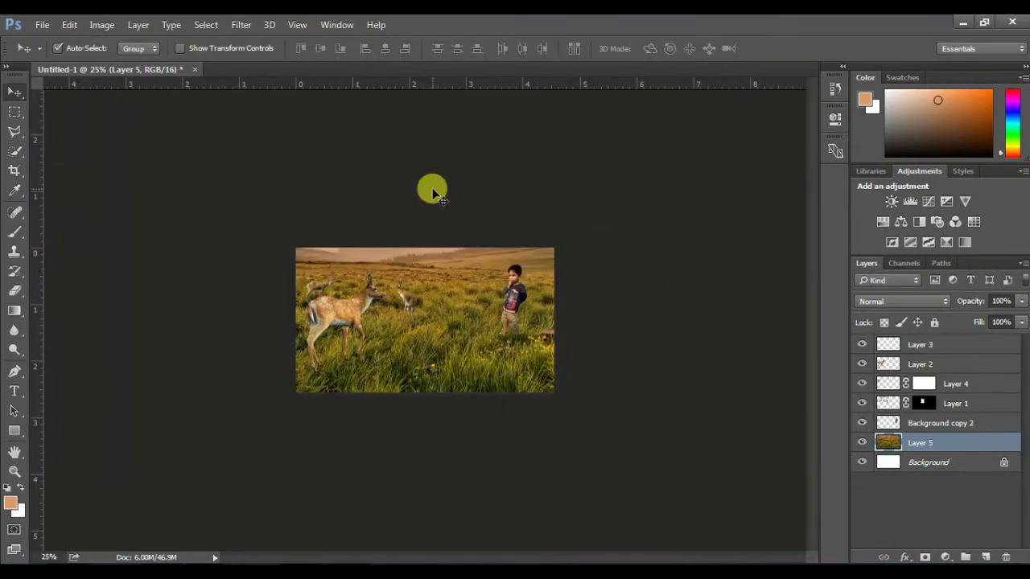
key(ctrl+plus)
key(ctrl+plus)
key(ctrl+plus)
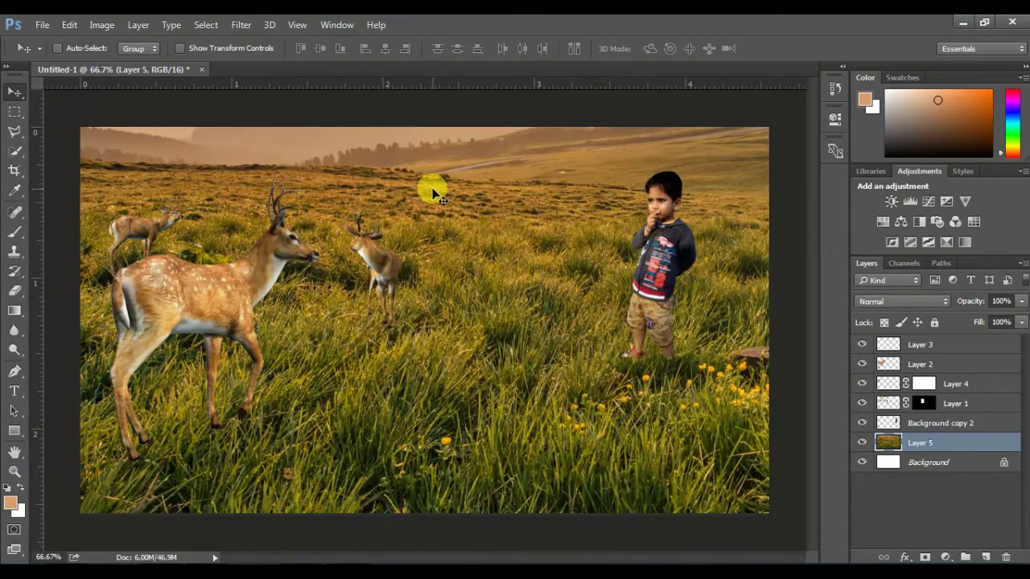
right_click(409, 287)
key(Escape)
key(ctrl+minus)
key(ctrl+minus)
key(ctrl+minus)
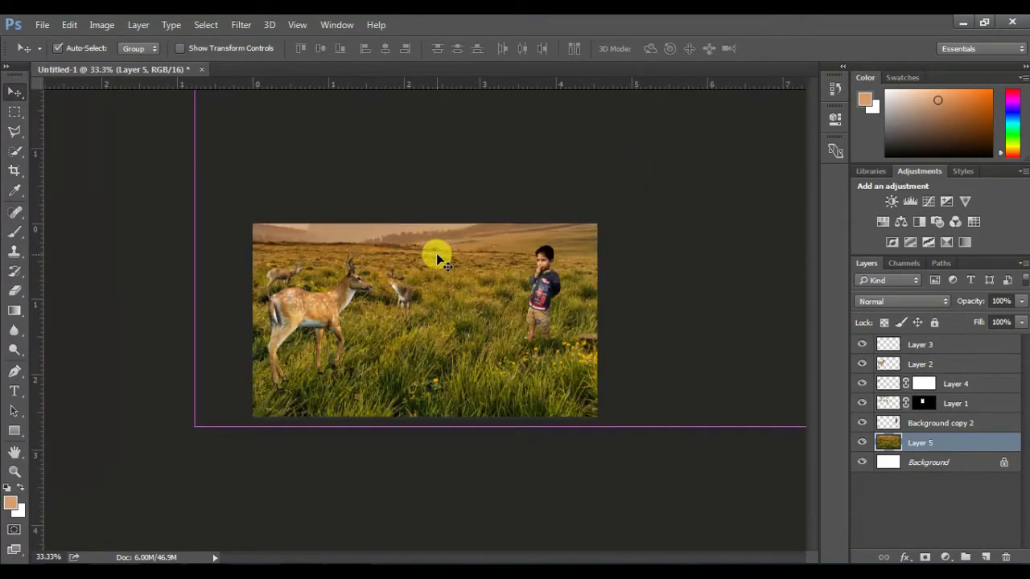
key(ctrl+minus)
key(ctrl+minus)
key(ctrl+t)
drag(675, 171, 523, 257)
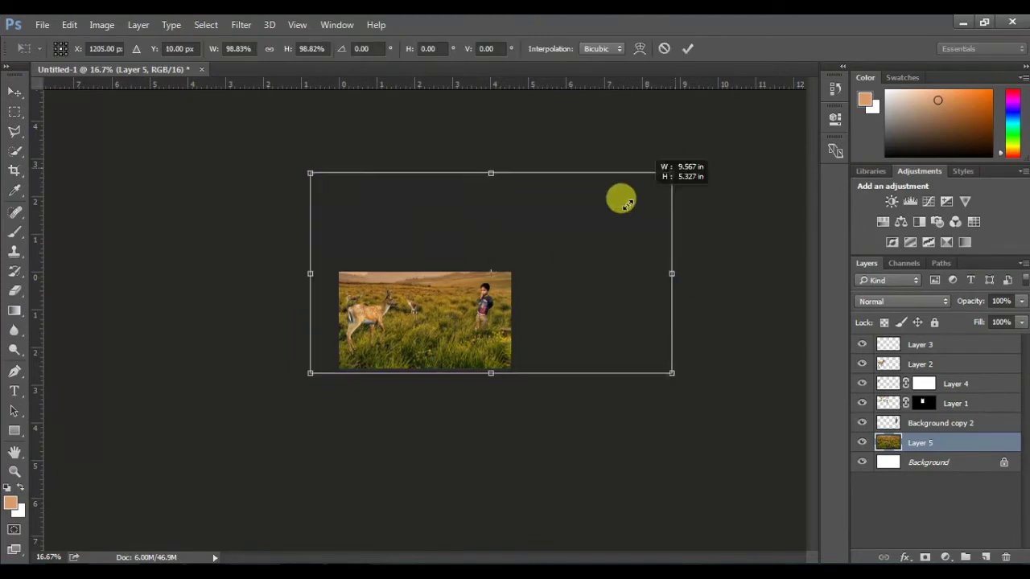
click(688, 46)
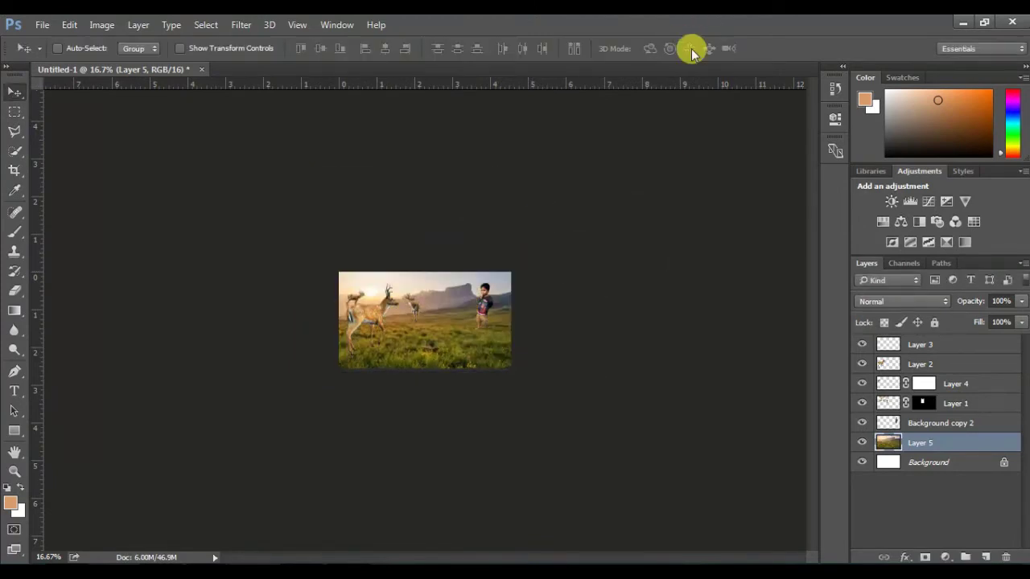
Stretch the grassland to cover the canvas, about 125% width and 150.5% height.
key(ctrl+plus)
key(ctrl+plus)
key(ctrl+plus)
key(ctrl+t)
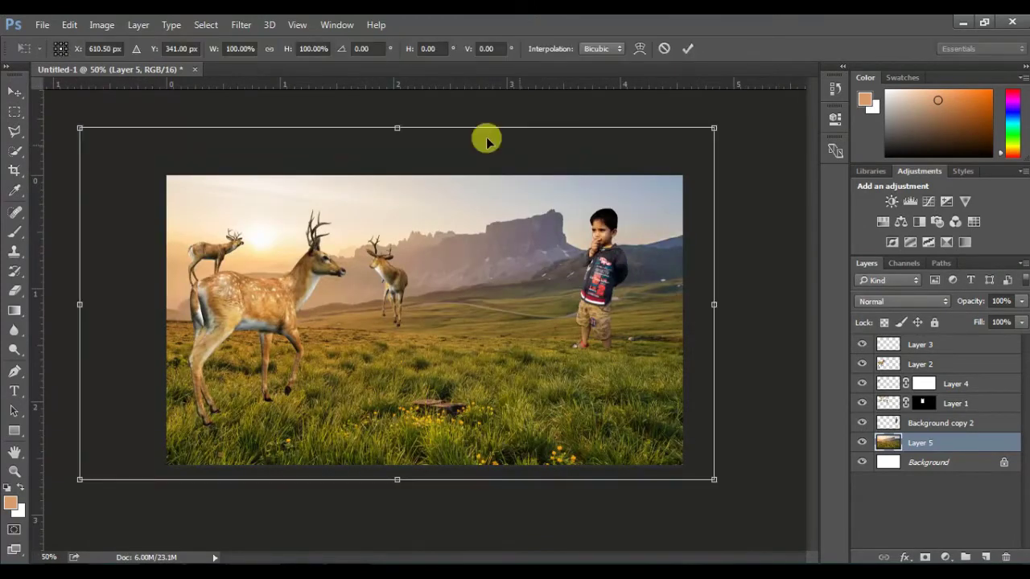
mouse_move(398, 125)
mouse_down()
mouse_move(395, 33)
mouse_move(453, 34)
mouse_up()
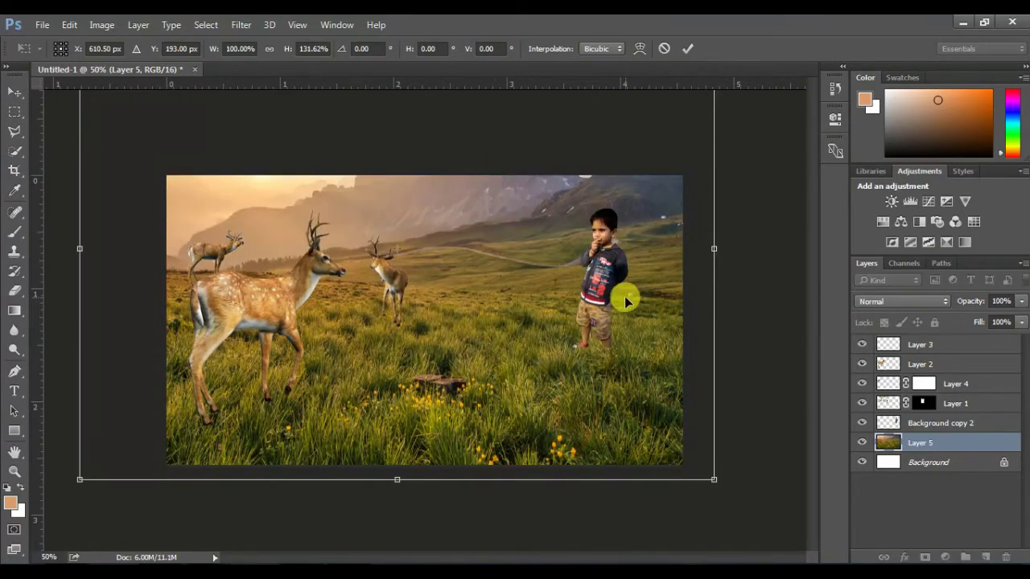
key(ctrl+minus)
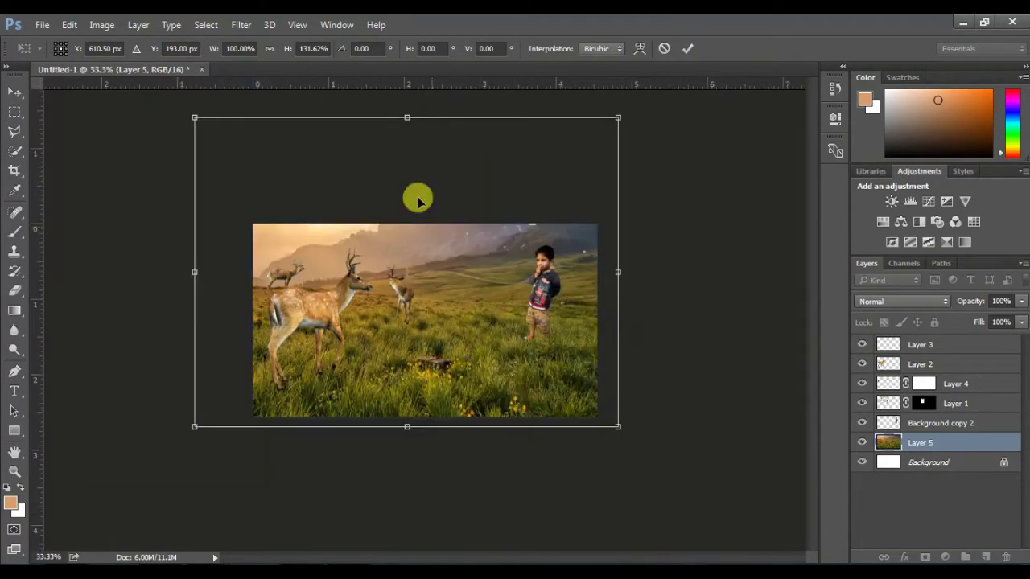
drag(407, 429, 402, 500)
mouse_move(429, 391)
mouse_down()
mouse_move(435, 375)
mouse_move(437, 409)
mouse_up()
drag(408, 472, 411, 445)
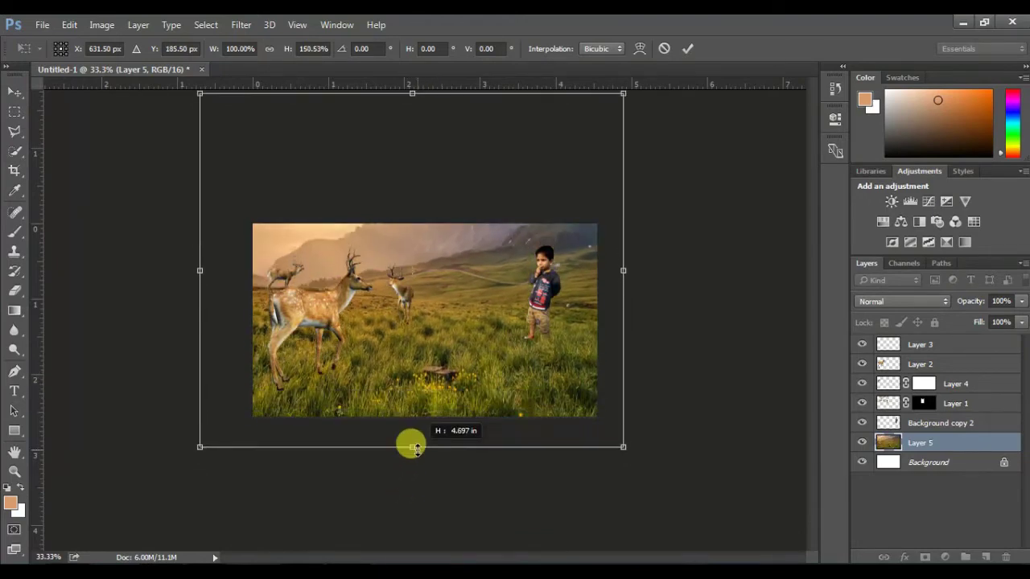
drag(437, 393, 434, 402)
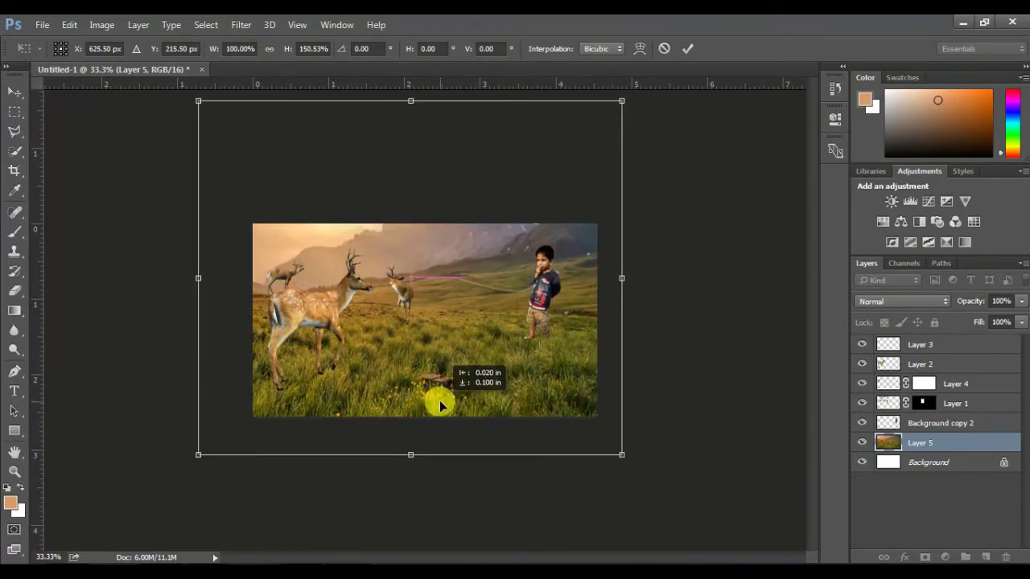
mouse_move(620, 278)
mouse_down()
mouse_move(683, 269)
mouse_move(590, 271)
mouse_move(609, 279)
mouse_up()
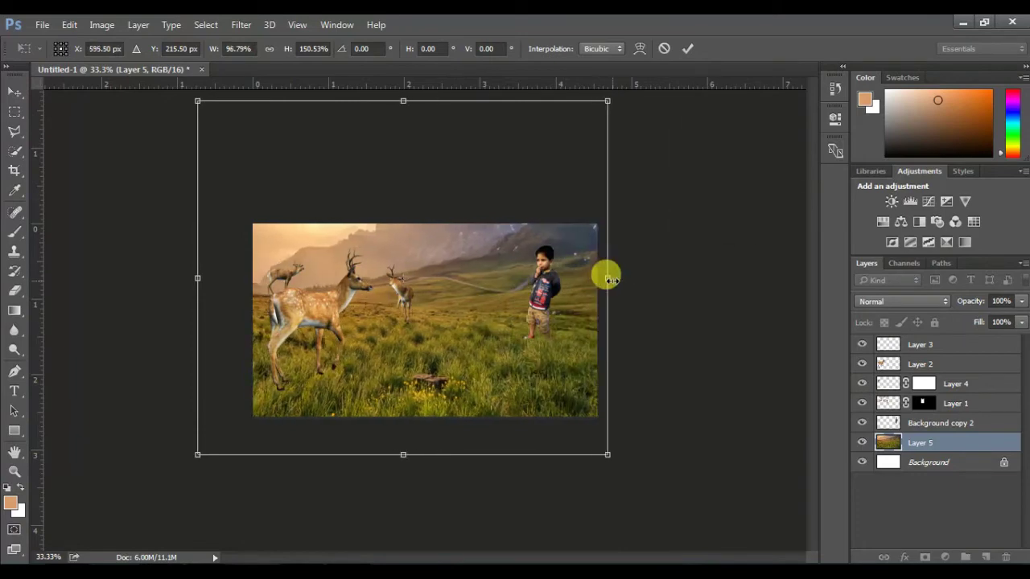
drag(198, 280, 76, 283)
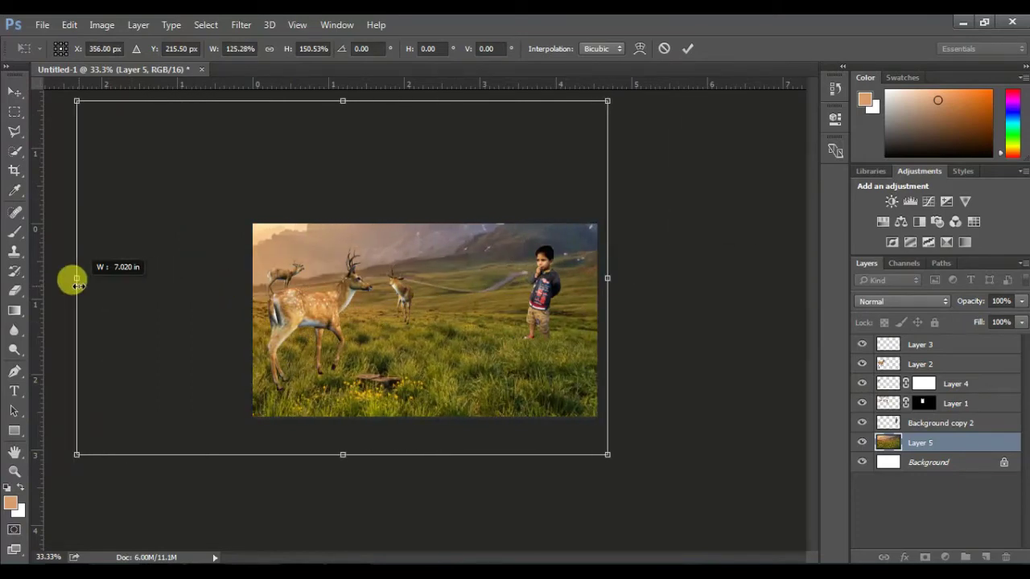
click(686, 48)
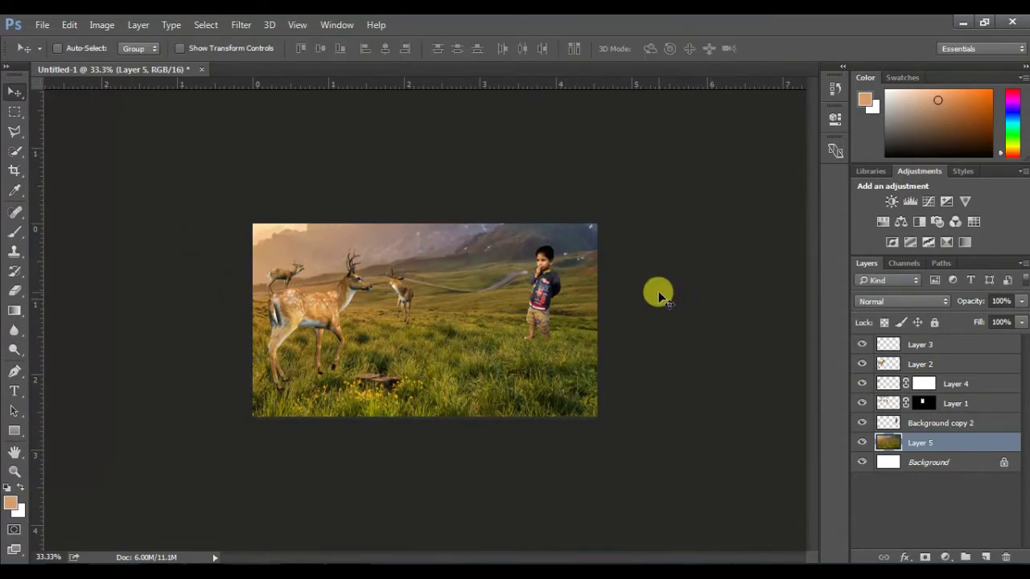
Hide the large foreground deer (Layer 2) and move the middle deer down and right.
key(ctrl+plus)
key(ctrl+plus)
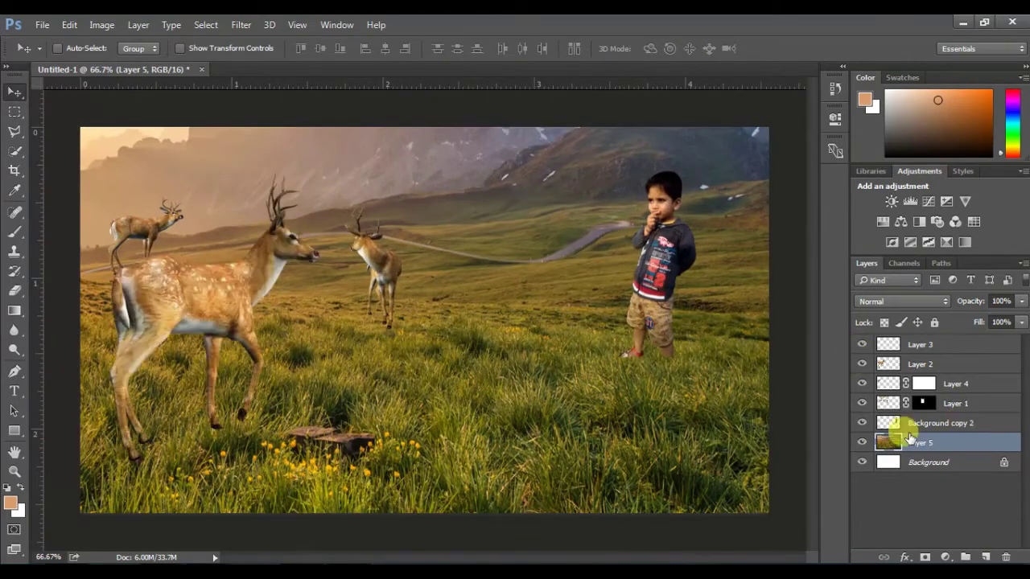
click(862, 364)
click(889, 403)
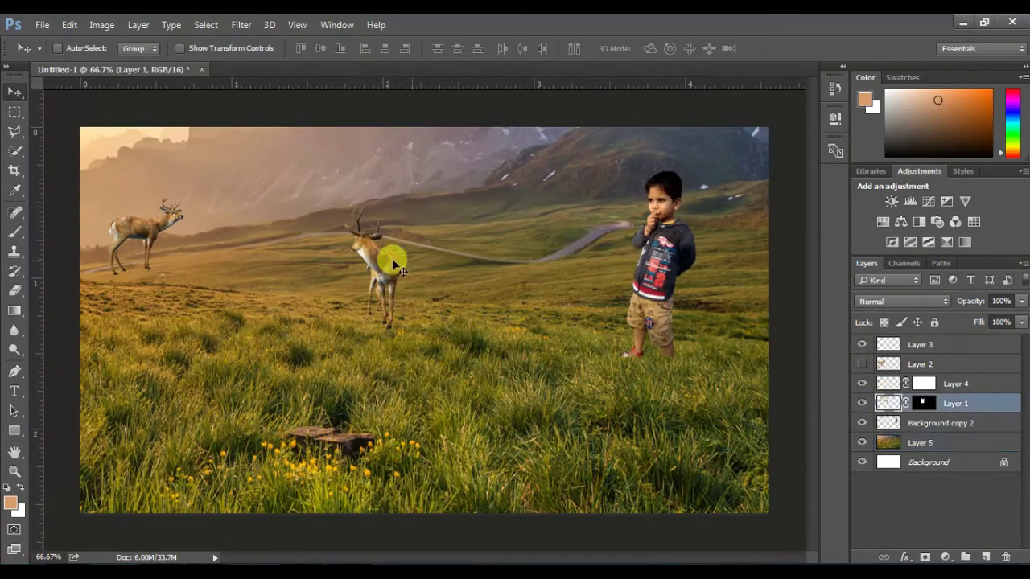
drag(392, 264, 409, 275)
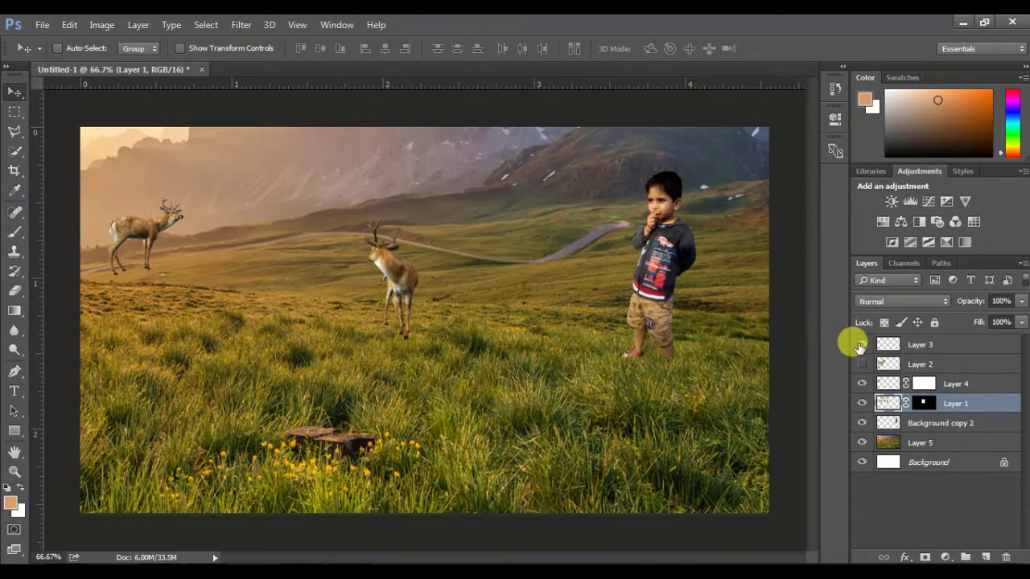
Delete the empty Layer 3 and move the left deer down and right.
click(912, 351)
key(Delete)
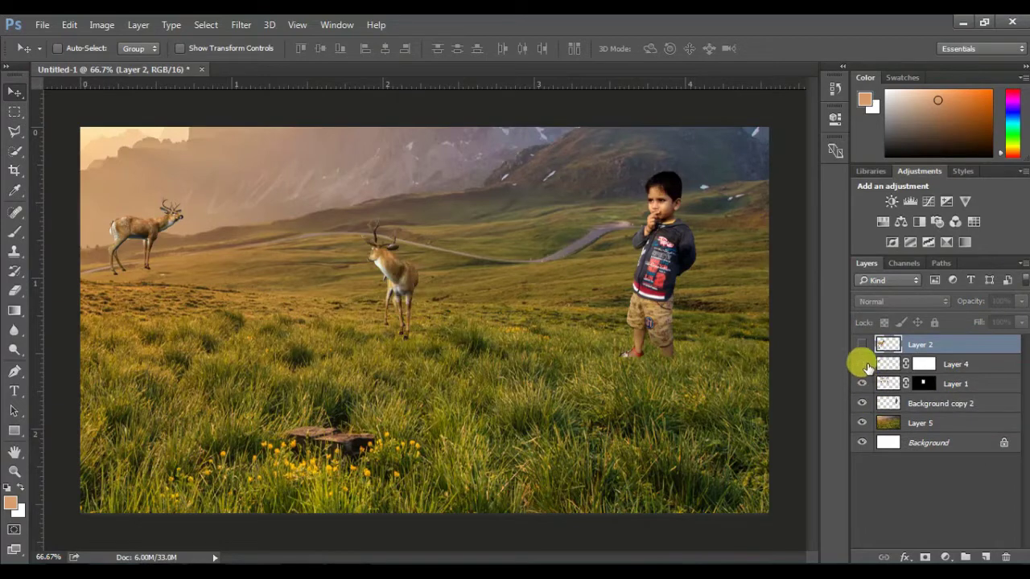
click(888, 366)
drag(138, 238, 161, 295)
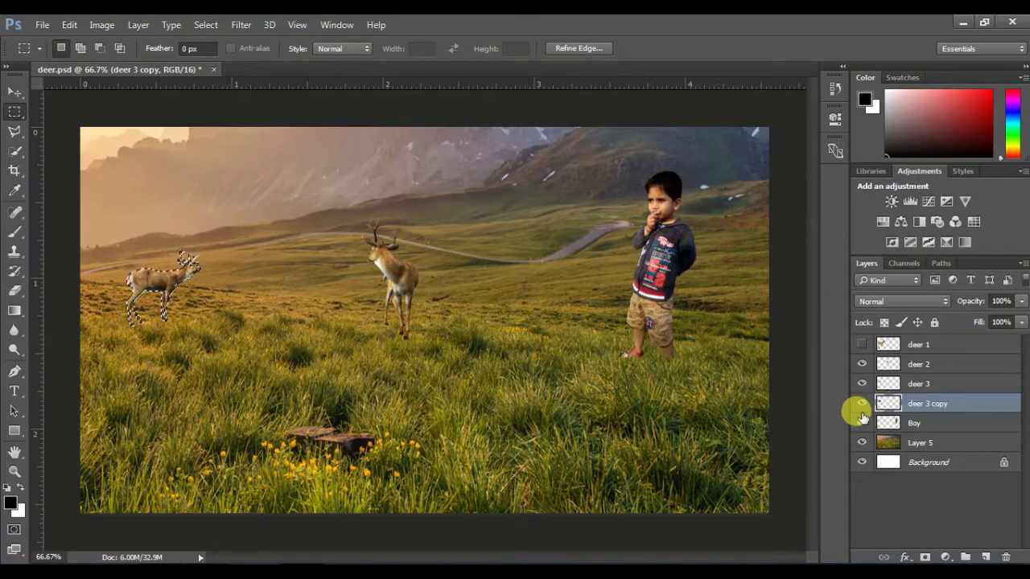
Flip the black deer 3 copy upside down and move it beneath the left deer's hooves.
click(251, 331)
key(ctrl+t)
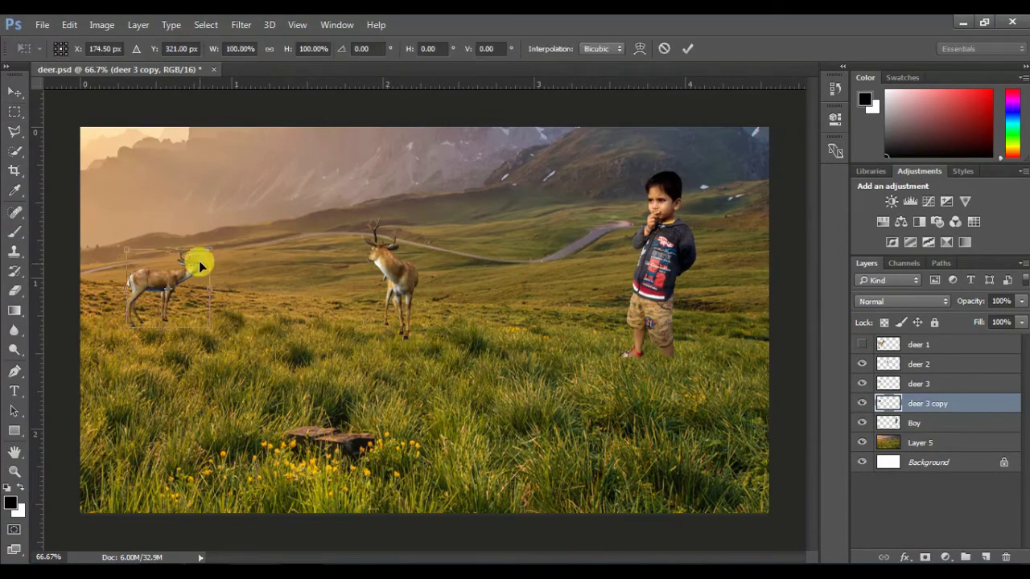
key(ctrl+plus)
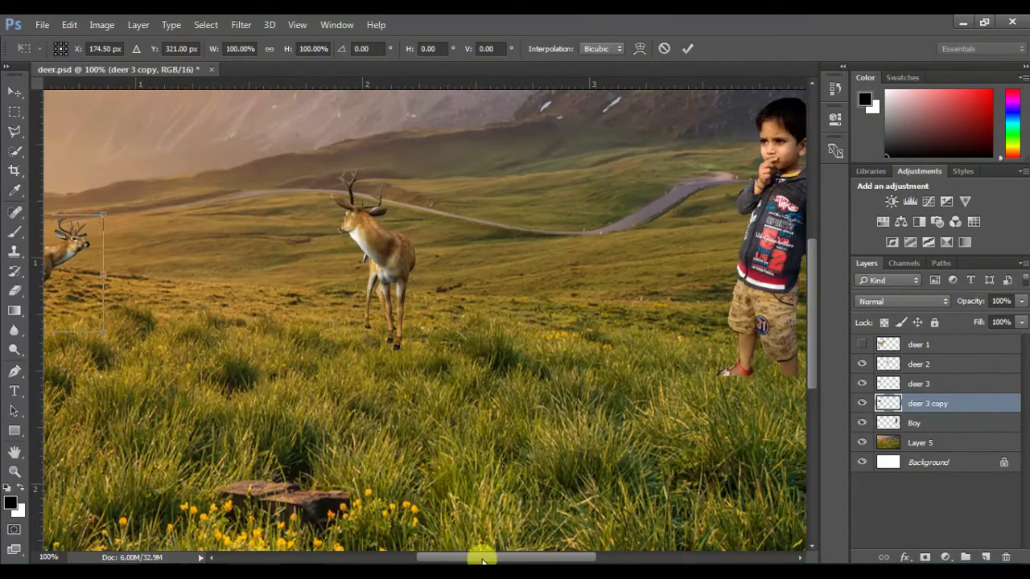
drag(480, 557, 388, 557)
right_click(416, 264)
click(465, 490)
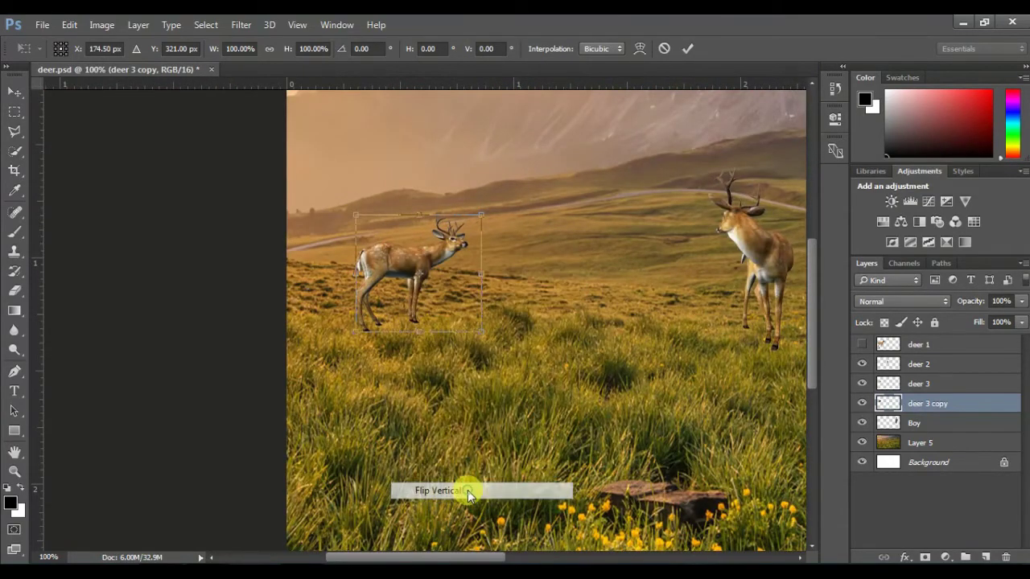
drag(460, 278, 456, 368)
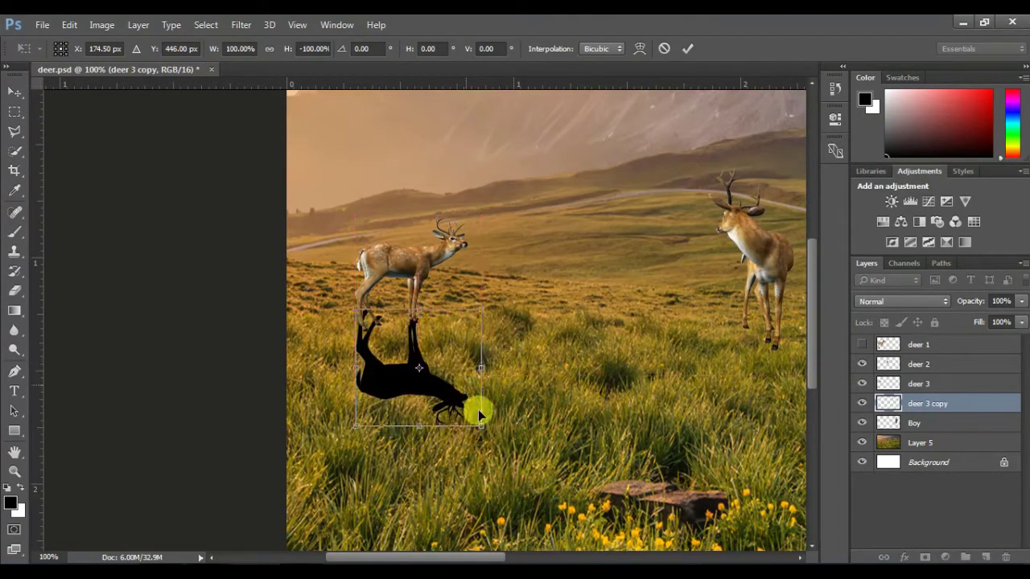
Distort the flipped silhouette into a long shadow stretching right across the grass.
drag(482, 431, 774, 390)
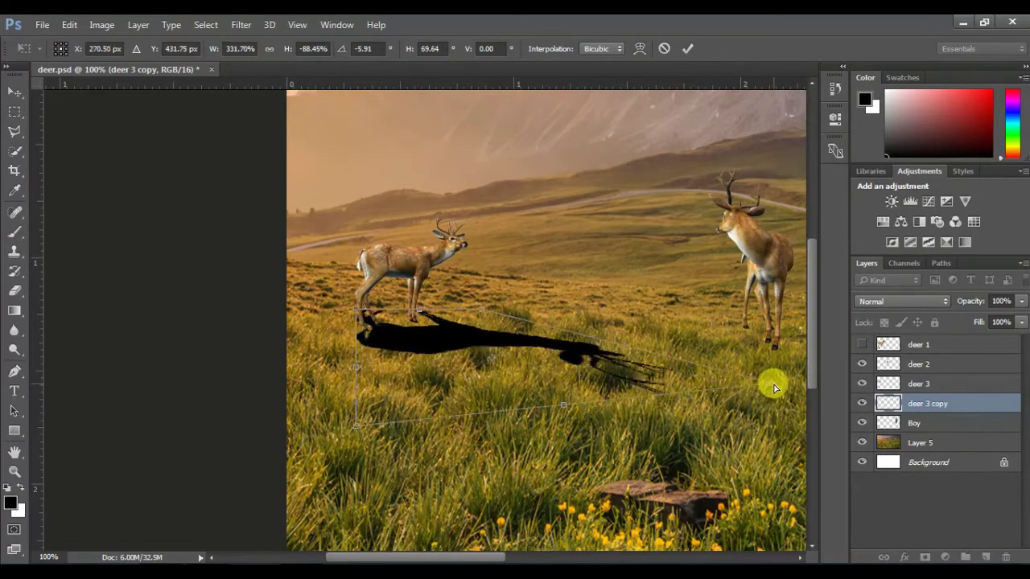
drag(356, 425, 531, 471)
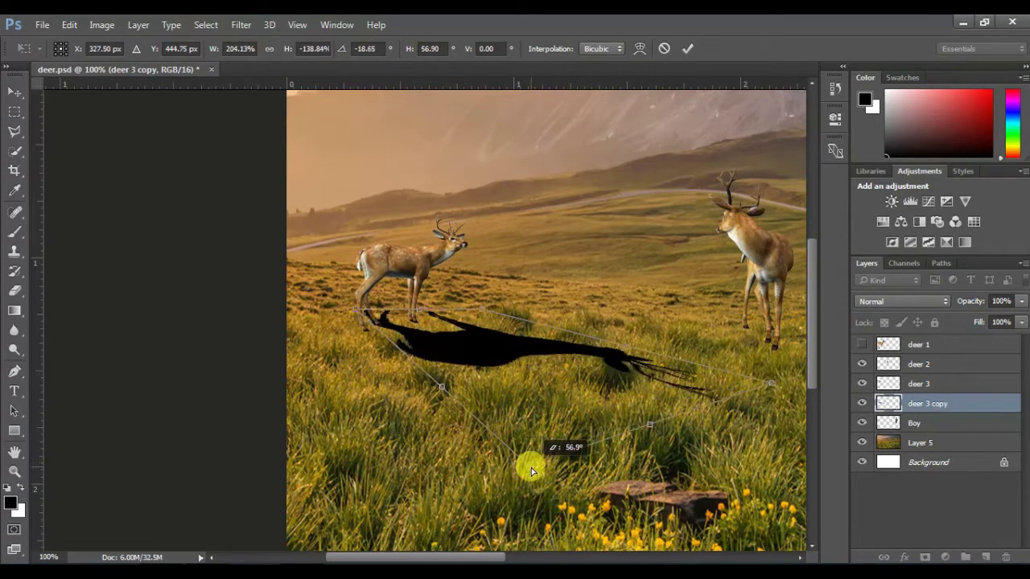
drag(354, 322, 350, 334)
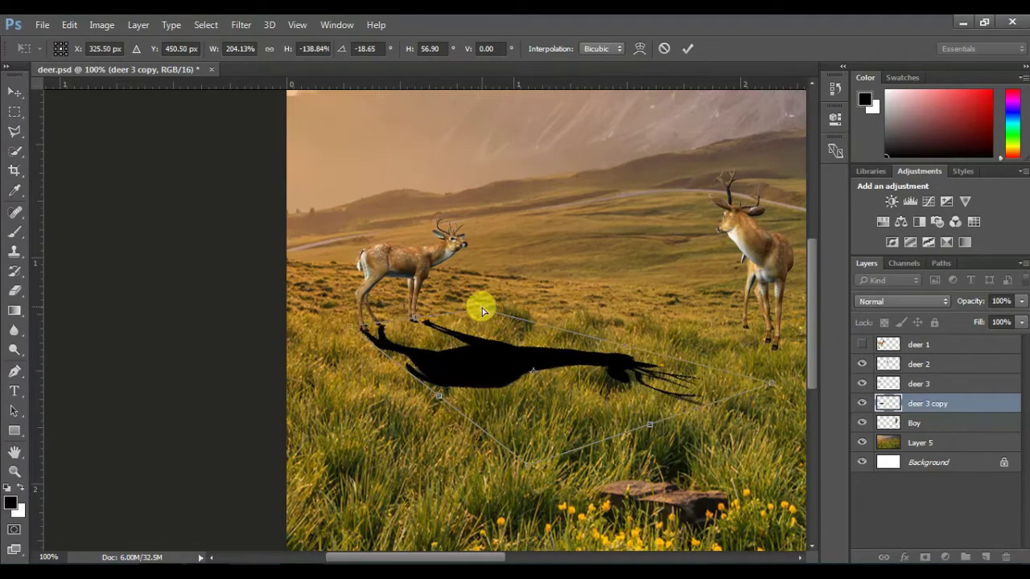
drag(473, 314, 472, 306)
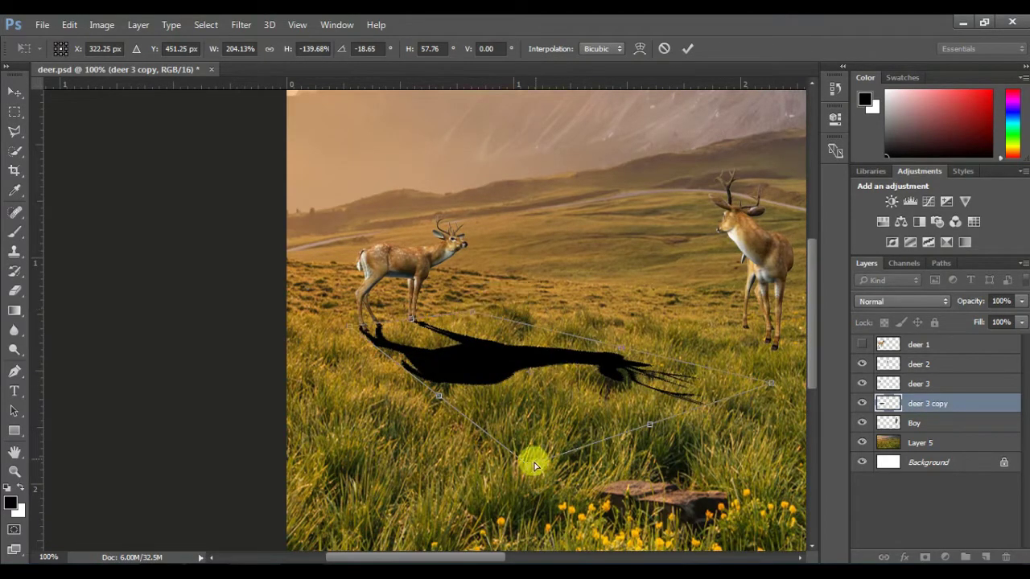
mouse_move(529, 471)
mouse_down()
mouse_move(576, 426)
mouse_move(625, 446)
mouse_up()
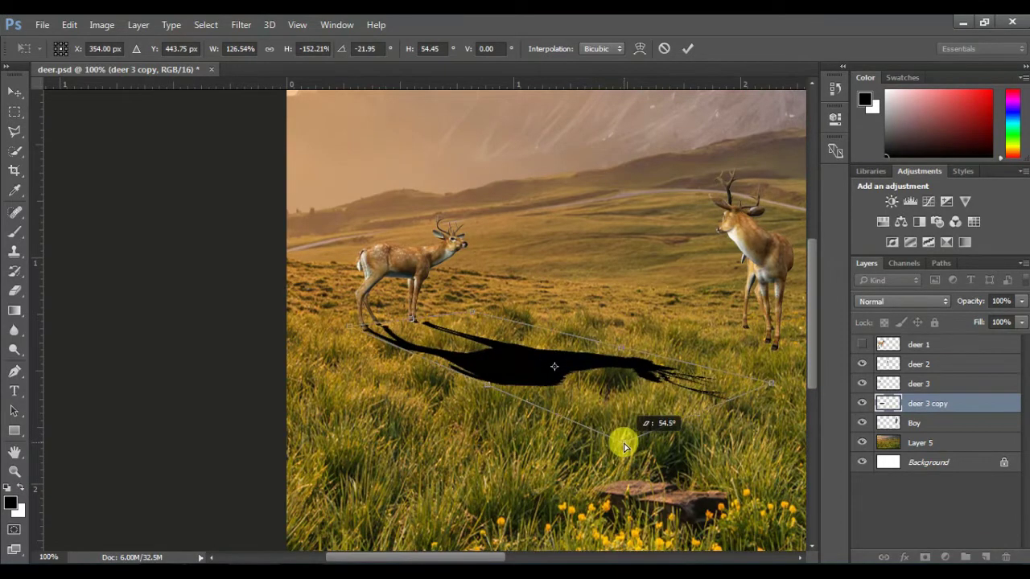
click(687, 48)
key(ctrl+minus)
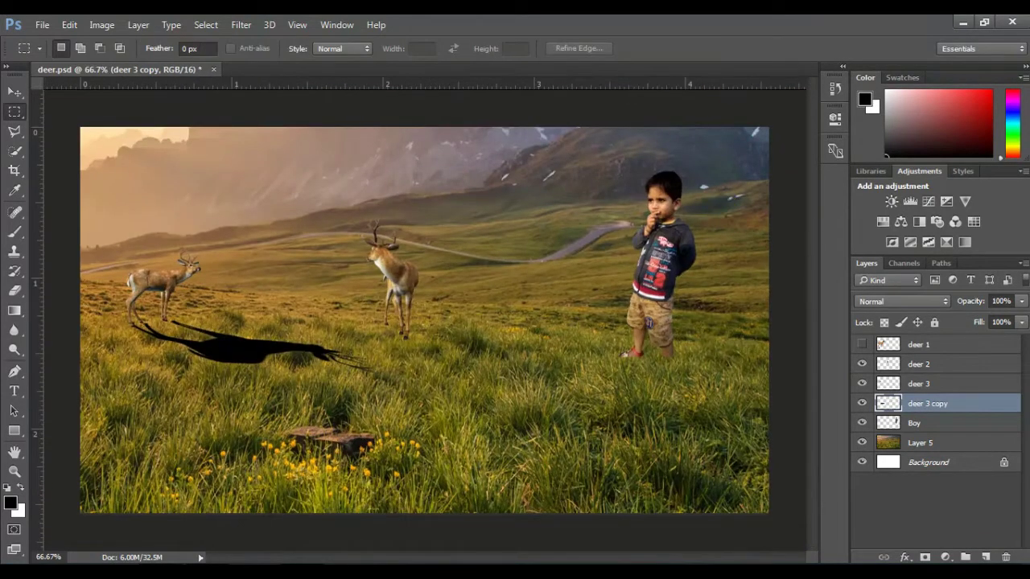
Lower the deer 3 copy shadow layer's opacity to 53%.
drag(1020, 301, 984, 319)
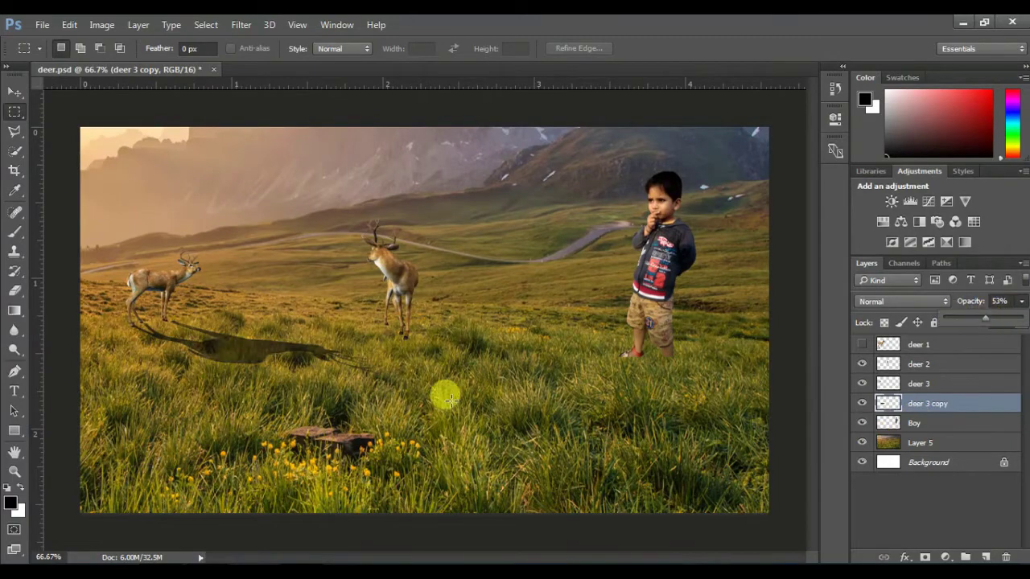
key(ctrl+plus)
drag(459, 557, 383, 556)
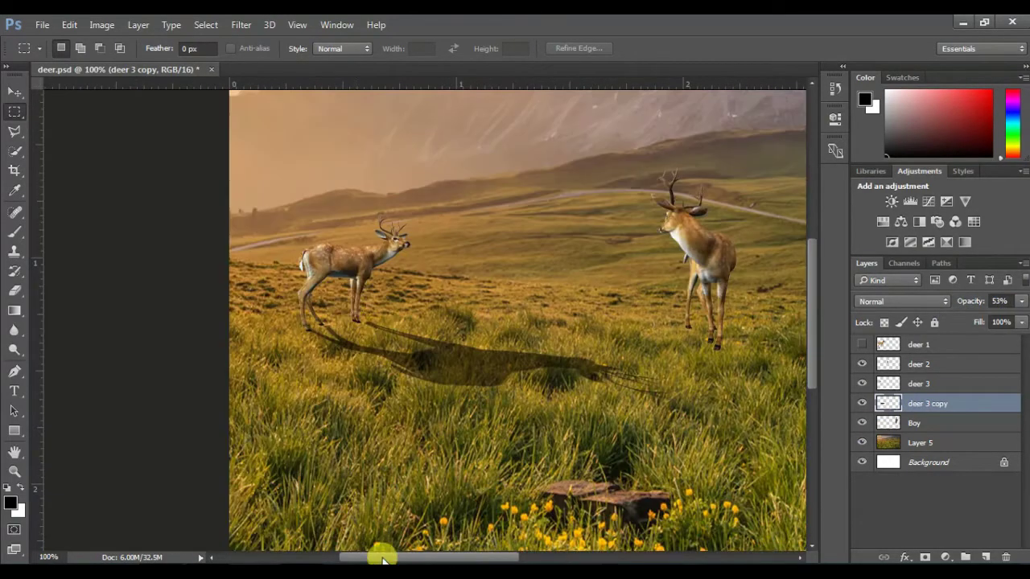
key(ctrl+plus)
click(14, 231)
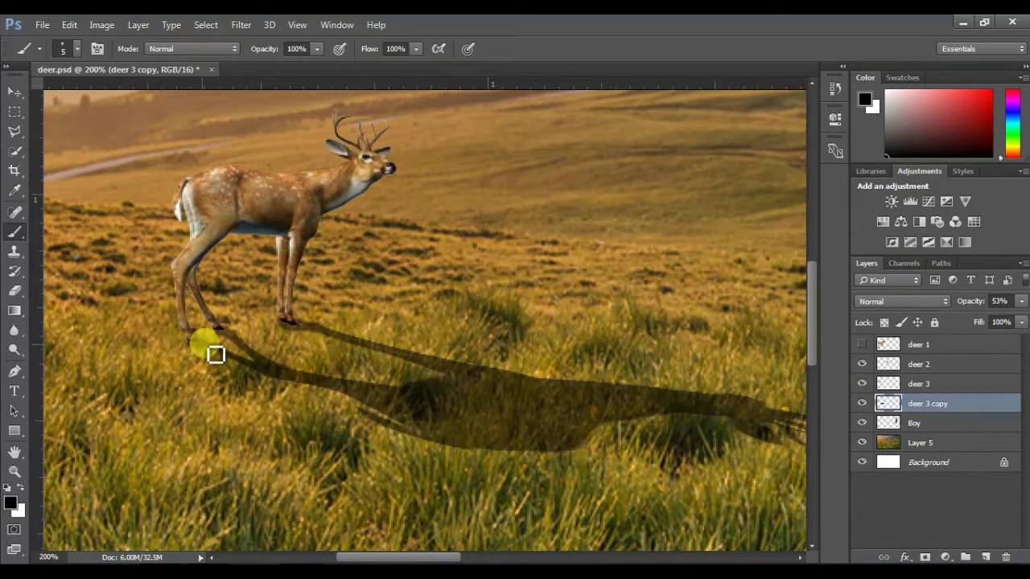
Soften the shadow with a Gaussian Blur of radius 4.4.
click(240, 25)
mouse_move(262, 206)
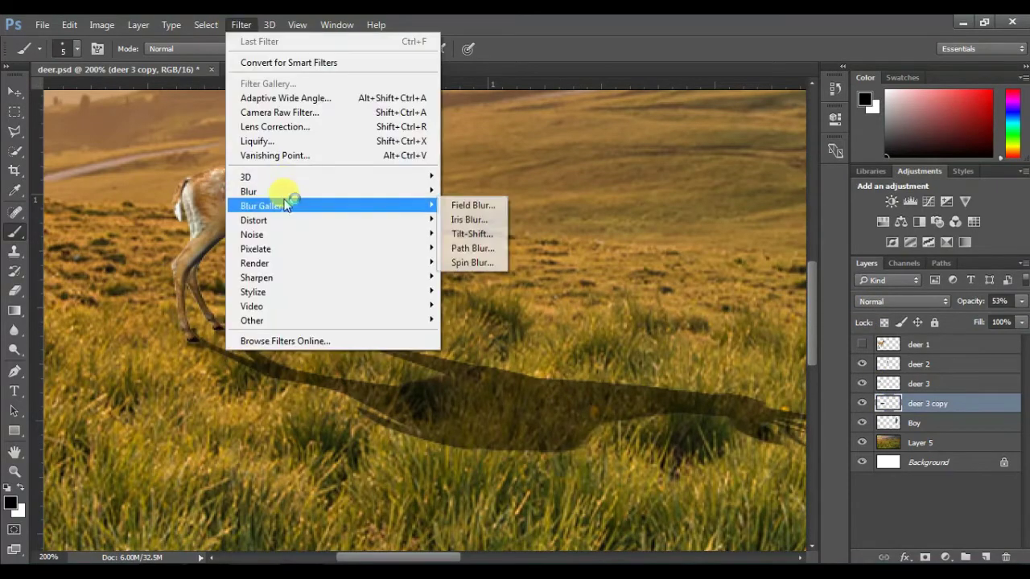
click(475, 246)
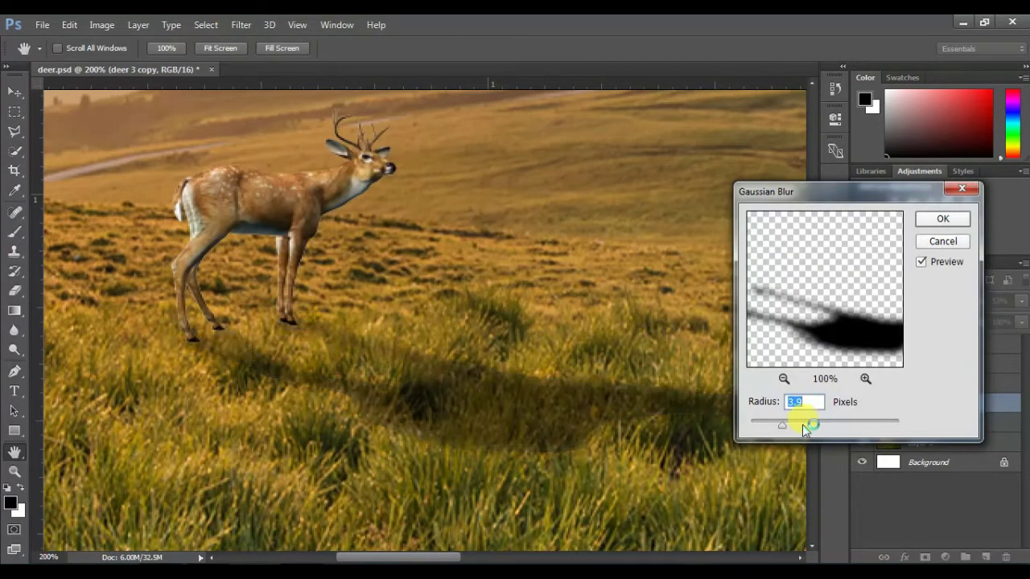
drag(776, 432, 790, 428)
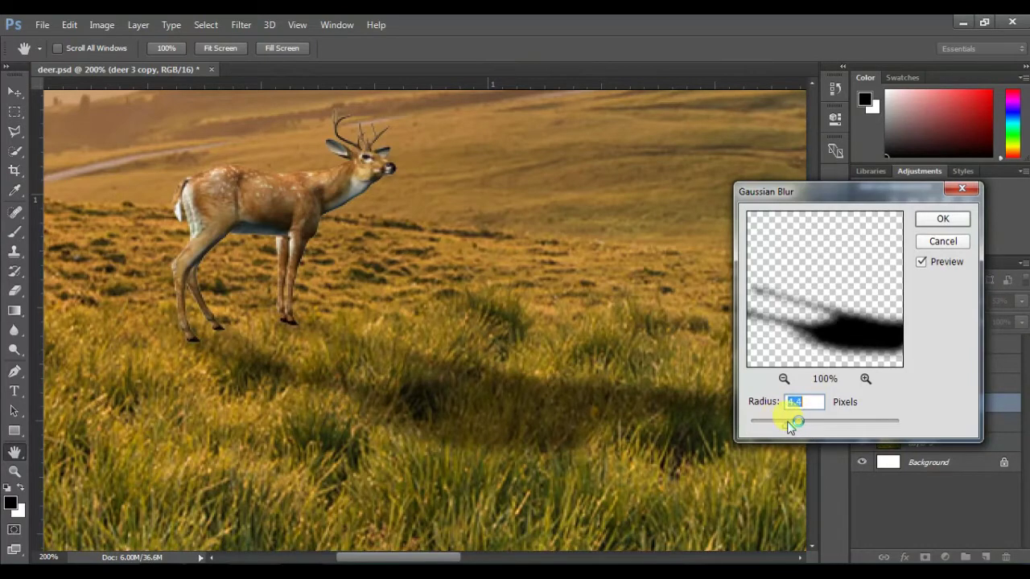
click(942, 219)
On a new layer, paint dark contact shadows under the left deer's hooves with a 9 px brush.
key(b)
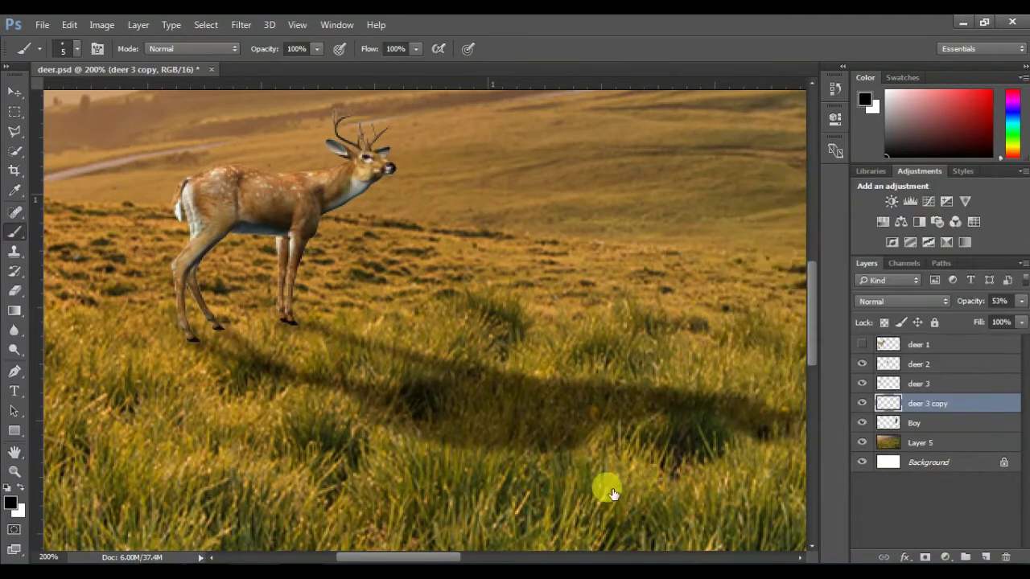
click(984, 557)
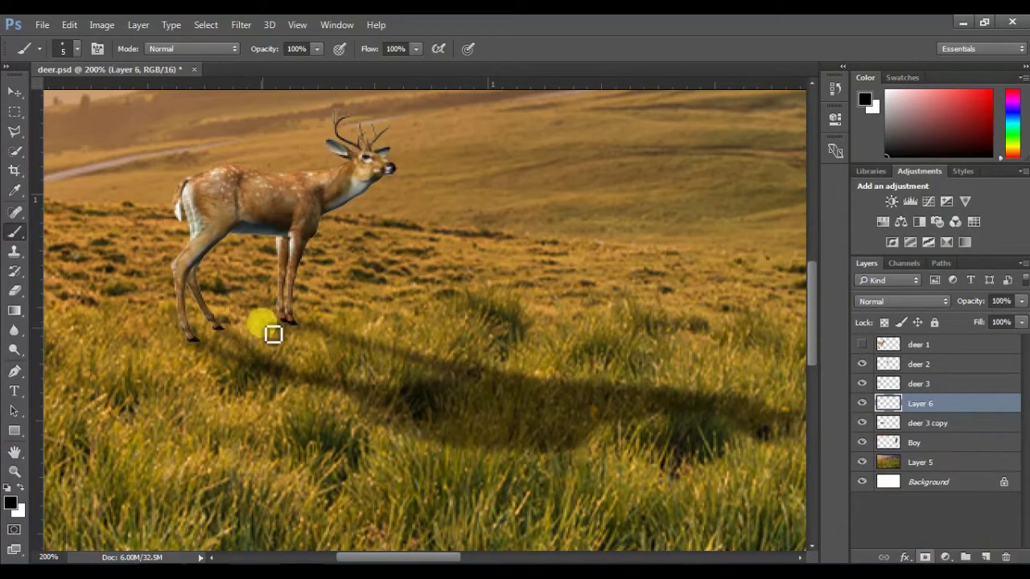
drag(308, 334, 283, 329)
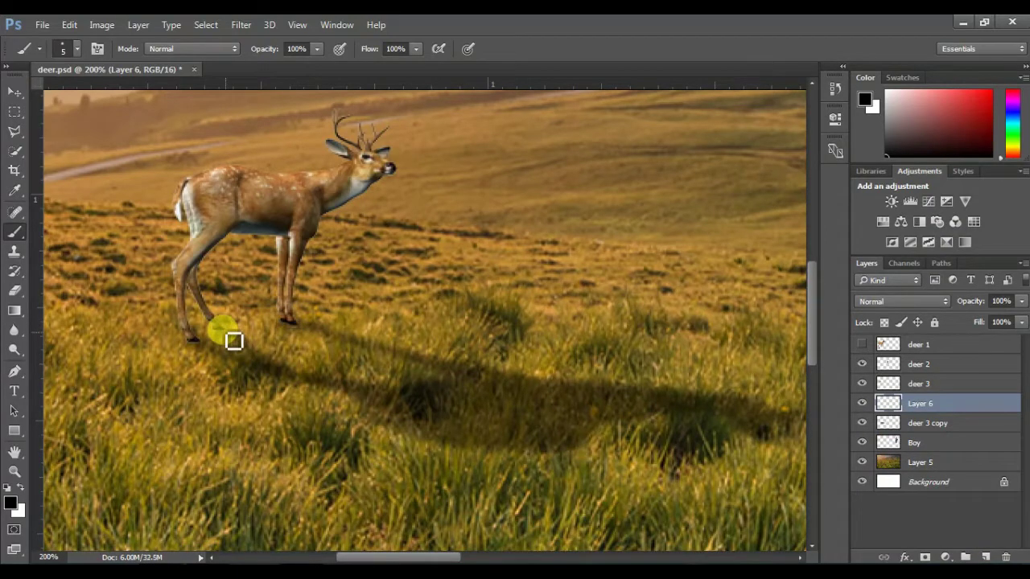
click(297, 325)
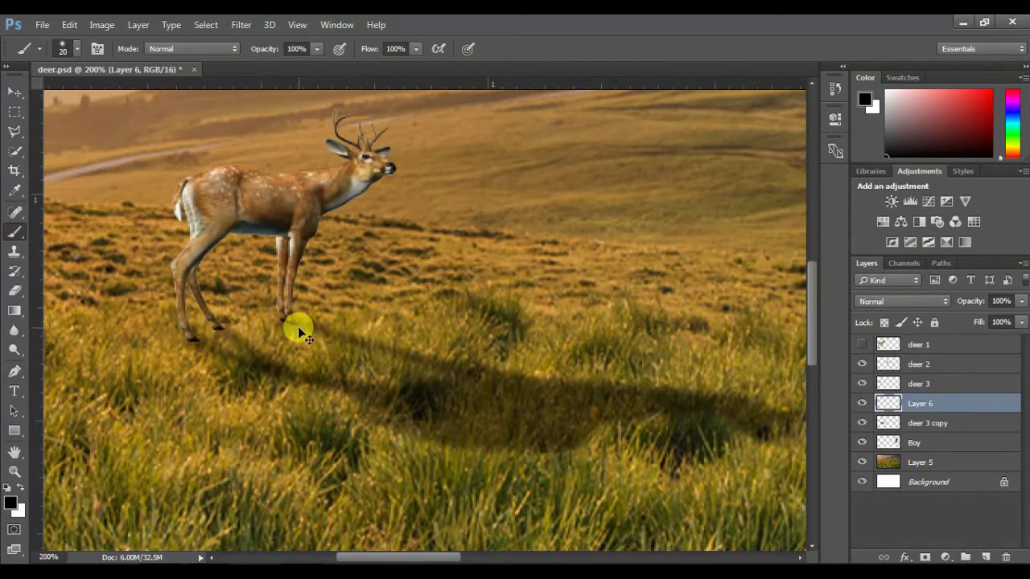
key(ctrl+plus)
drag(391, 557, 346, 557)
key(bracketleft)
key(bracketleft)
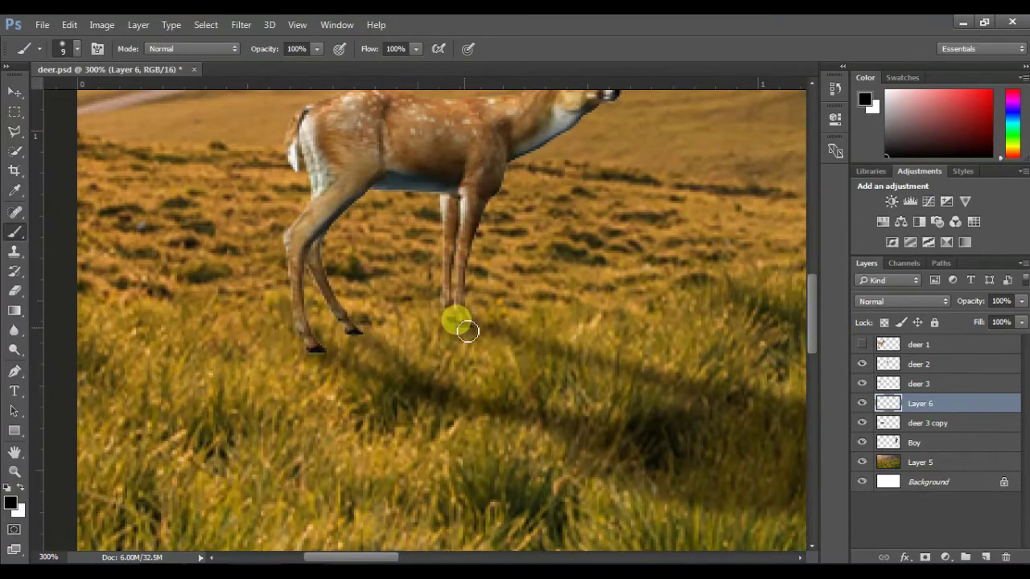
click(361, 333)
click(321, 357)
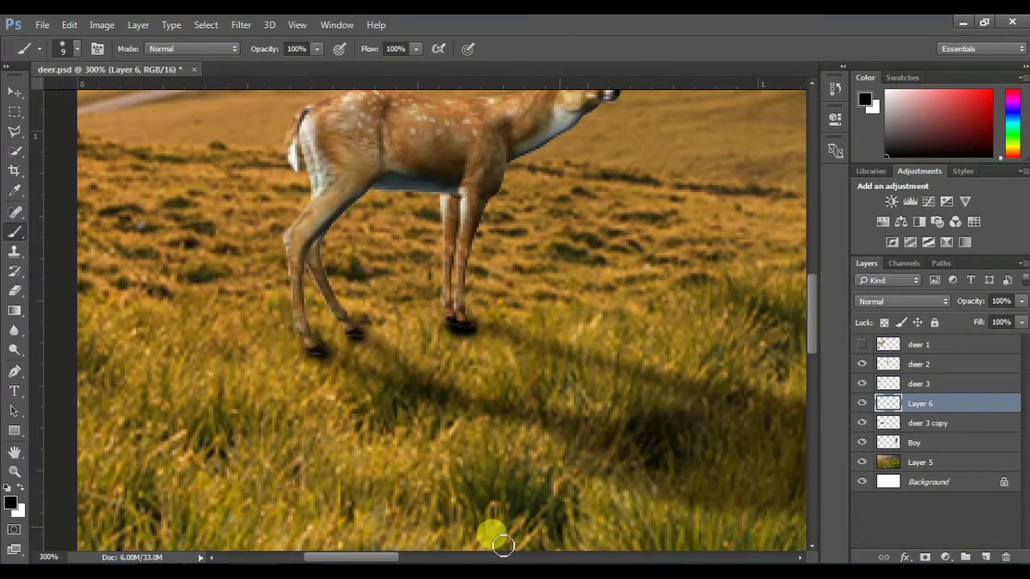
Dab faint contact shadows under the middle deer's hooves, then zoom out to the whole landscape.
drag(405, 557, 497, 555)
click(619, 407)
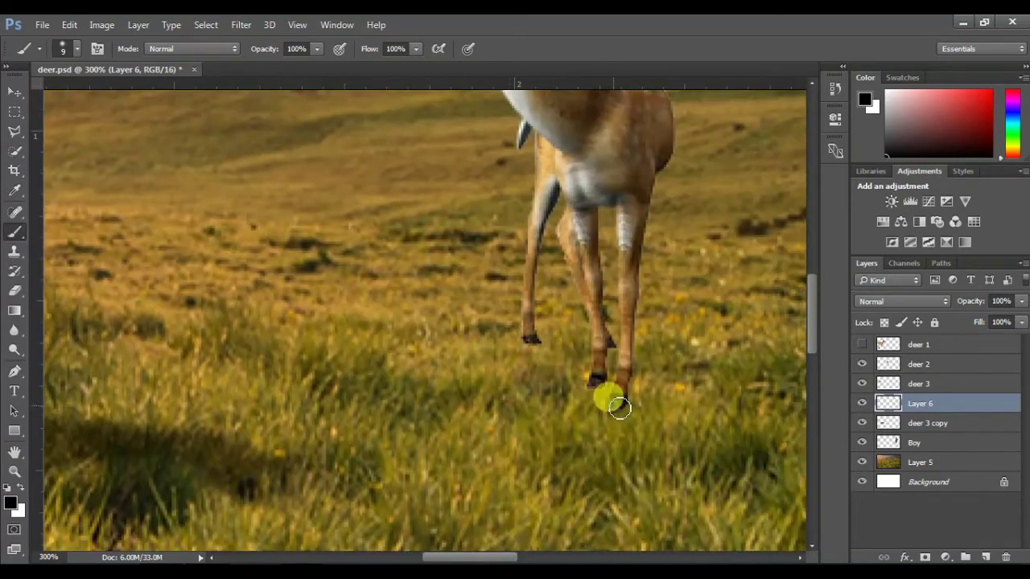
click(596, 384)
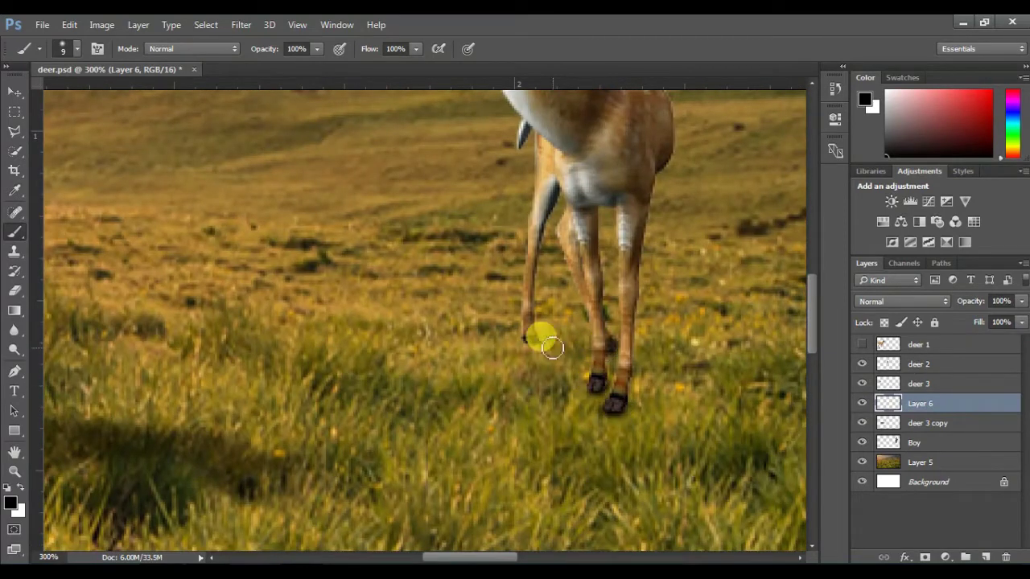
click(611, 412)
click(545, 354)
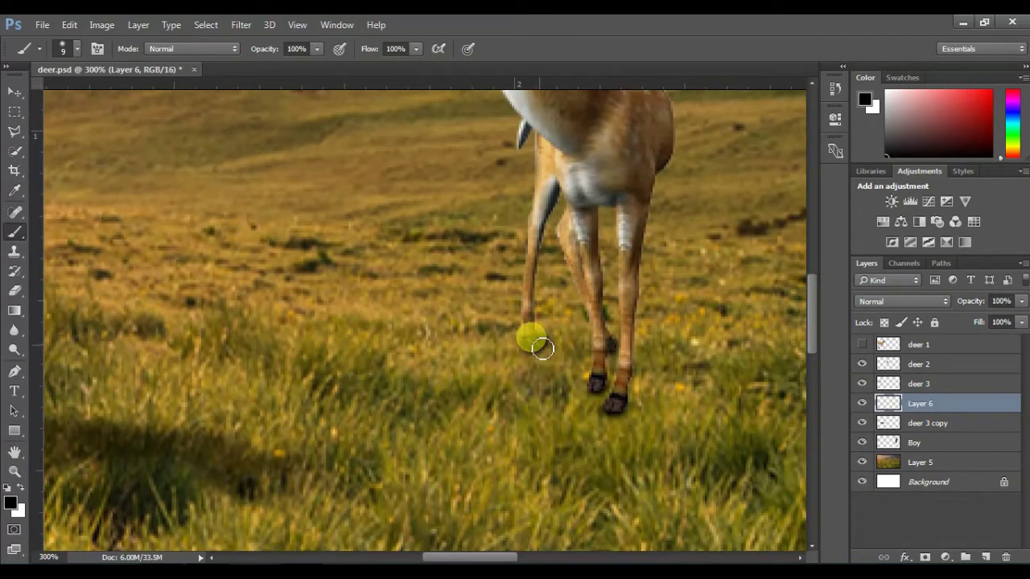
key(ctrl+minus)
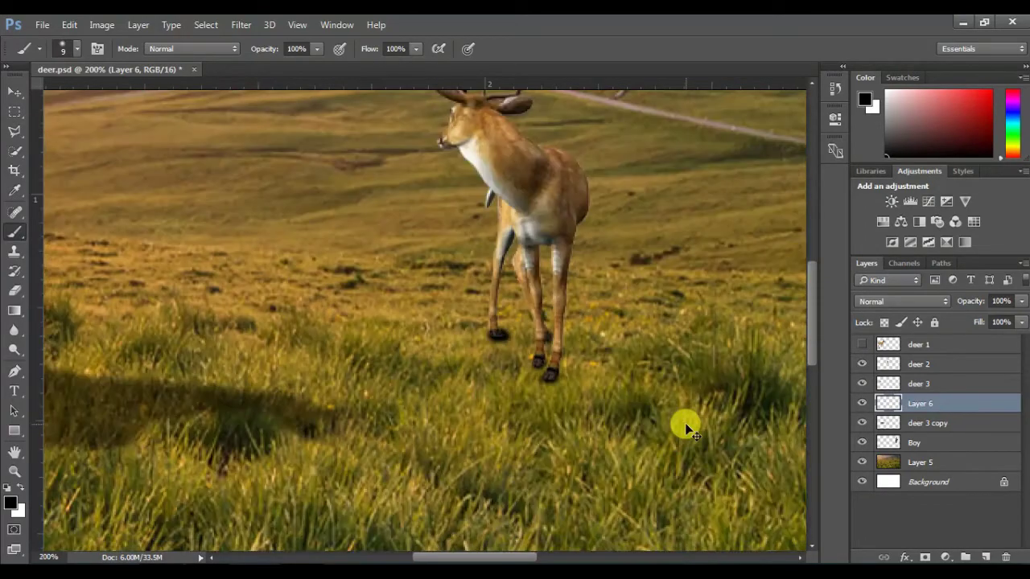
key(ctrl+minus)
key(ctrl+minus)
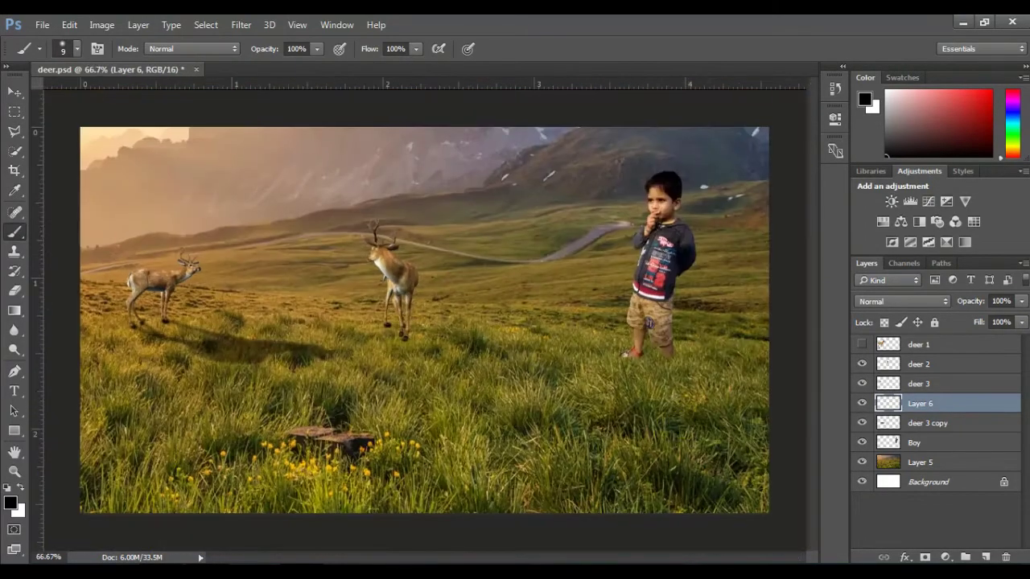
Adjust the contact shadow layer's opacity and show the large foreground deer again.
click(1021, 300)
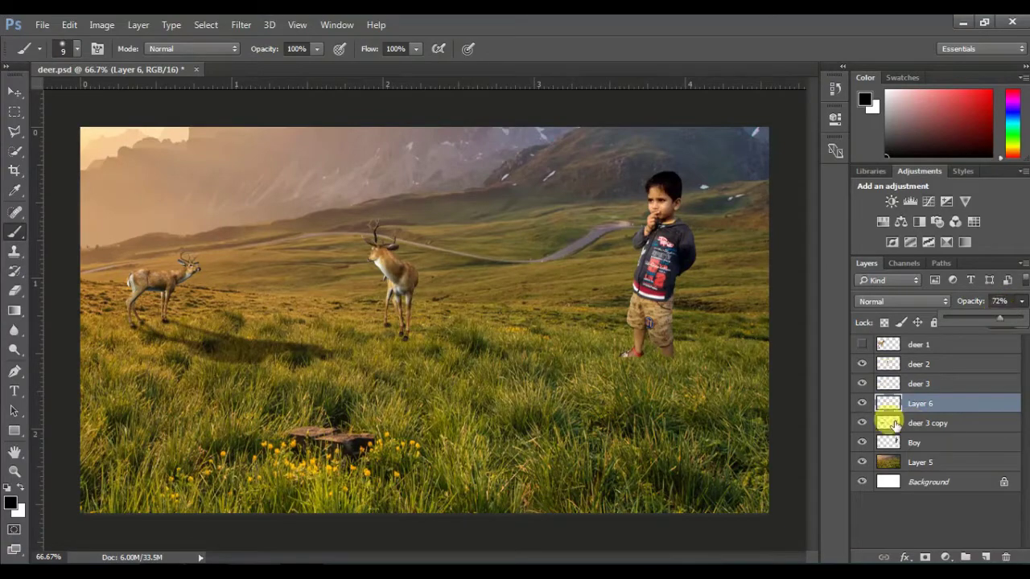
click(862, 344)
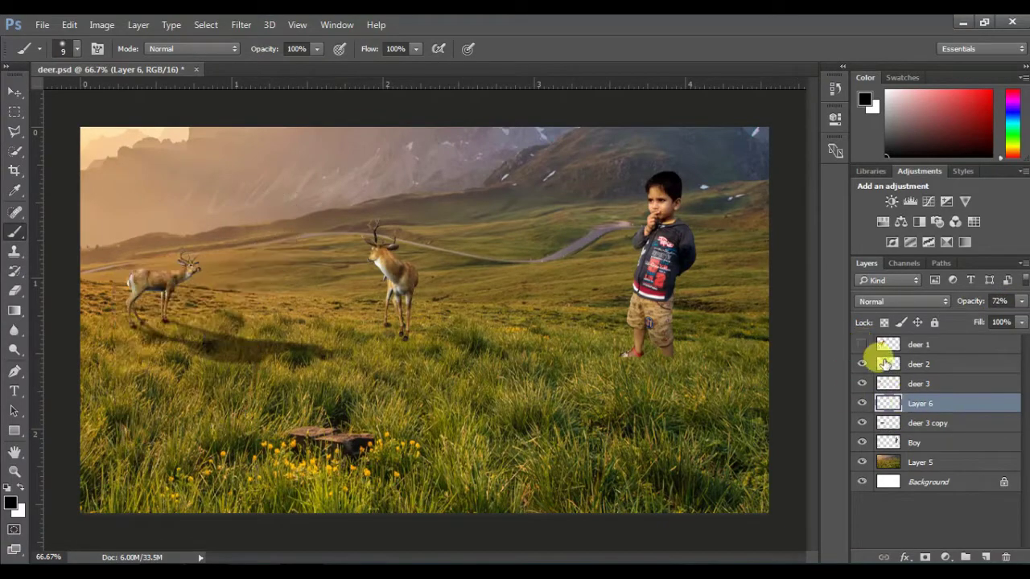
click(862, 344)
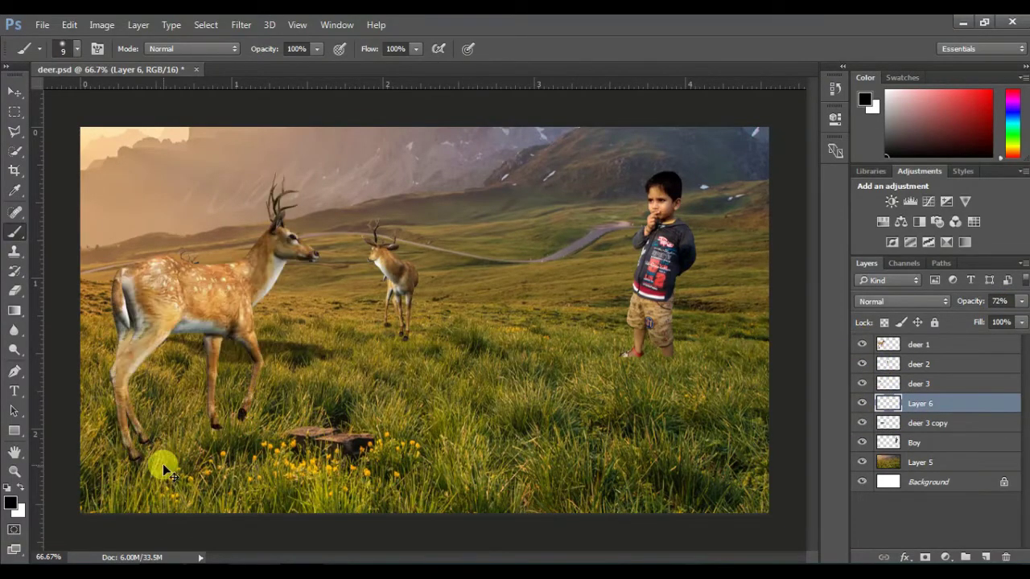
key(ctrl+plus)
key(ctrl+plus)
drag(478, 557, 370, 556)
drag(811, 325, 811, 364)
Mask deer 1 and test a 200 px grass-blade brush stroke over its hoof, then undo it.
click(889, 344)
click(924, 556)
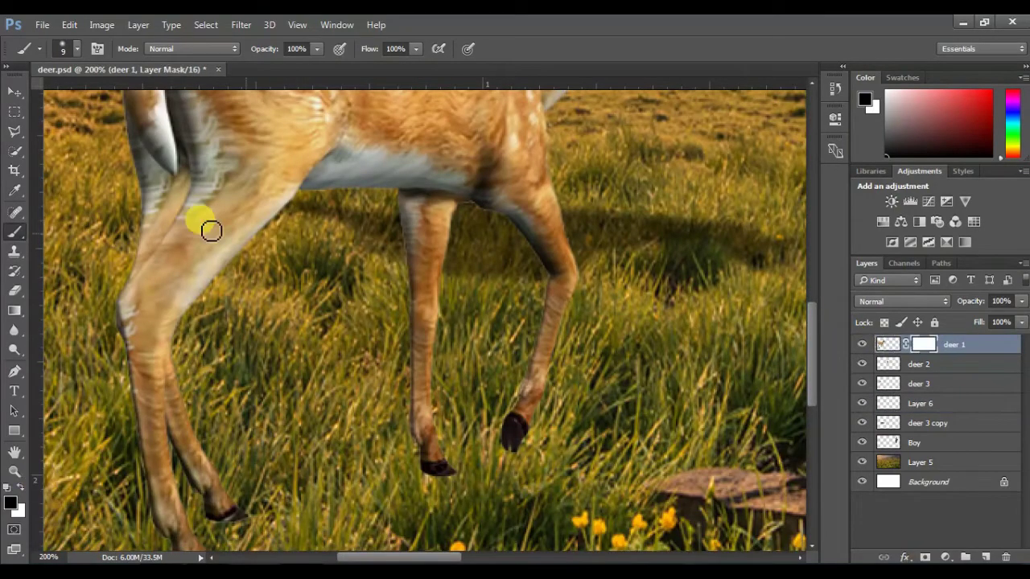
right_click(306, 278)
drag(472, 426, 472, 458)
click(443, 467)
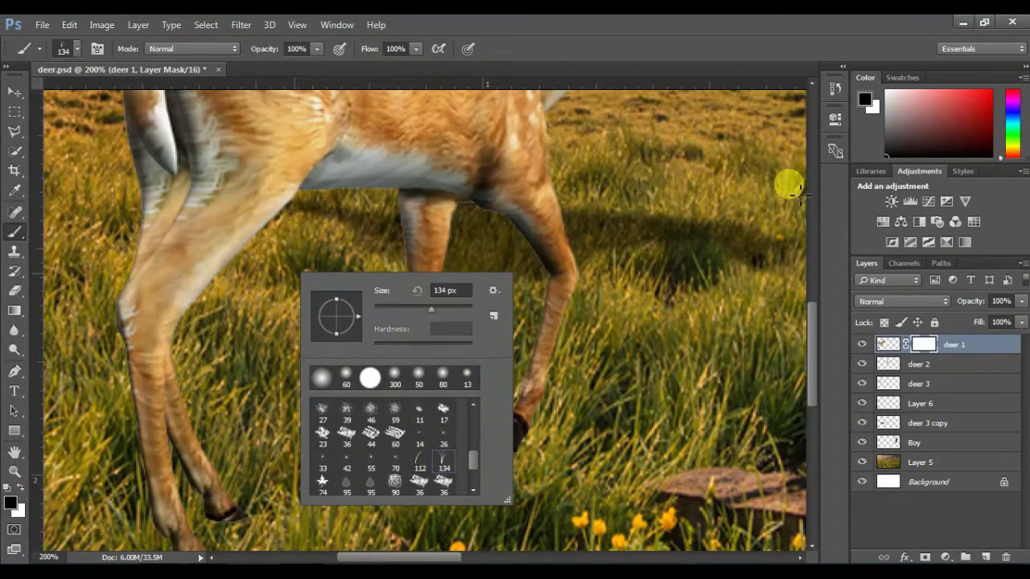
key(Return)
key(bracketright)
key(bracketright)
key(bracketright)
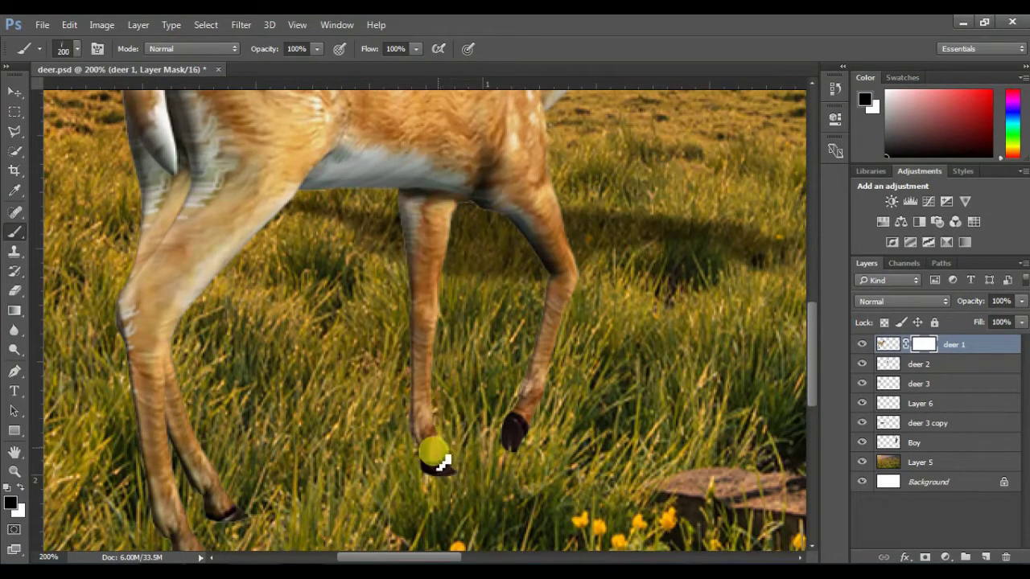
drag(435, 468, 417, 490)
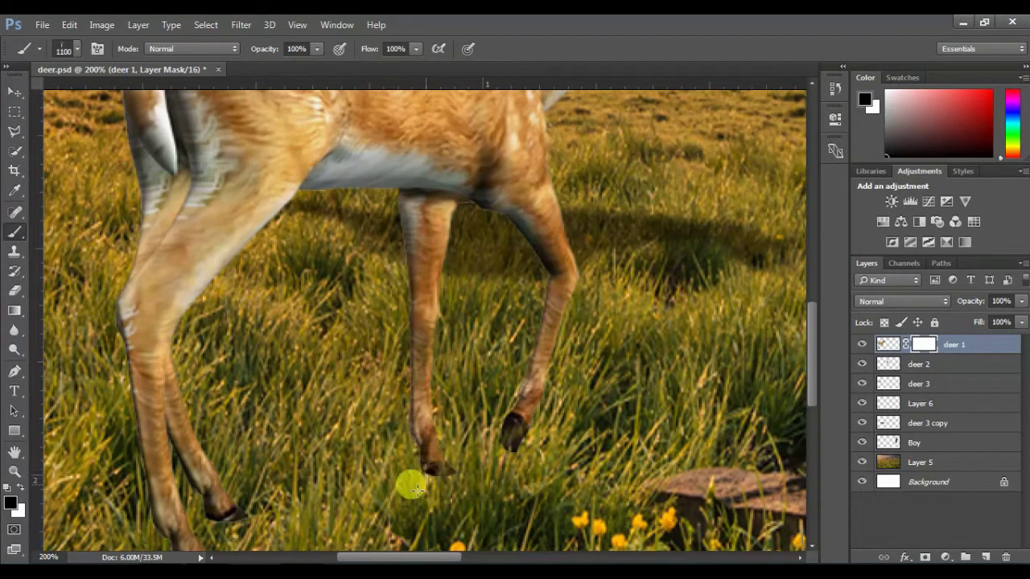
key(ctrl+z)
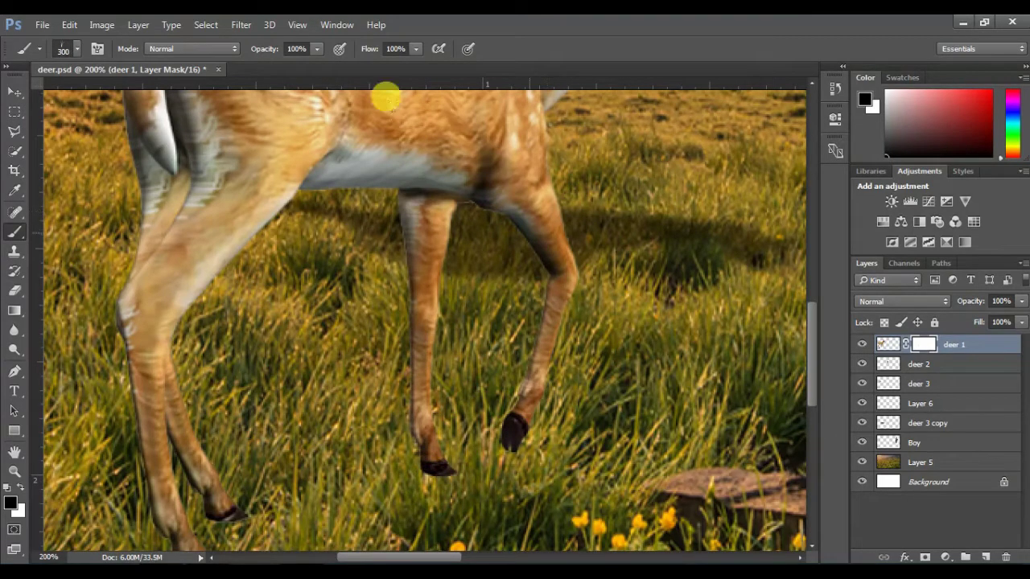
Resize the grass brush through 60, 100 and 300 px, settling on 40 px.
key(bracketleft)
key(bracketleft)
key(bracketleft)
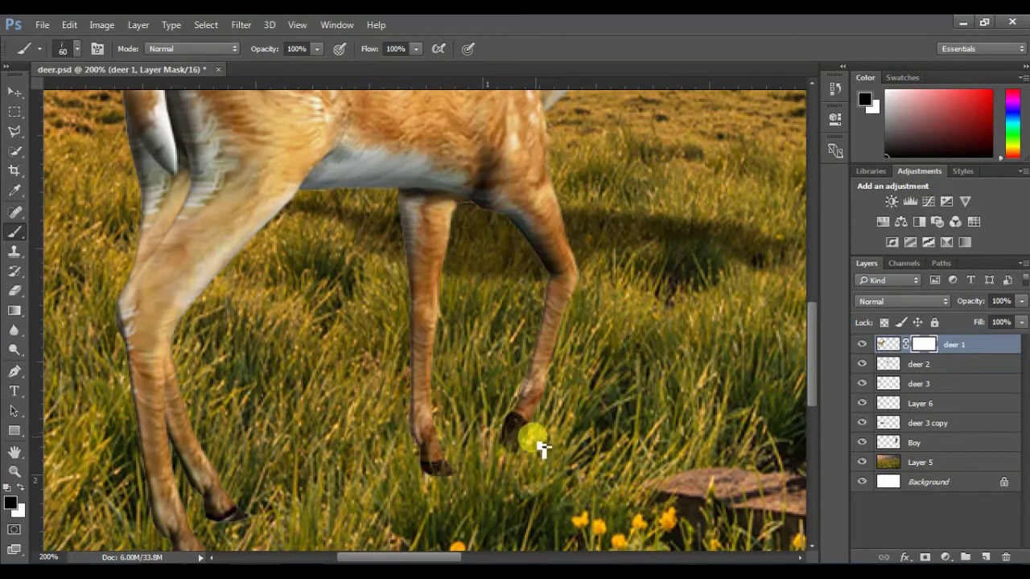
key(bracketright)
key(bracketright)
key(bracketright)
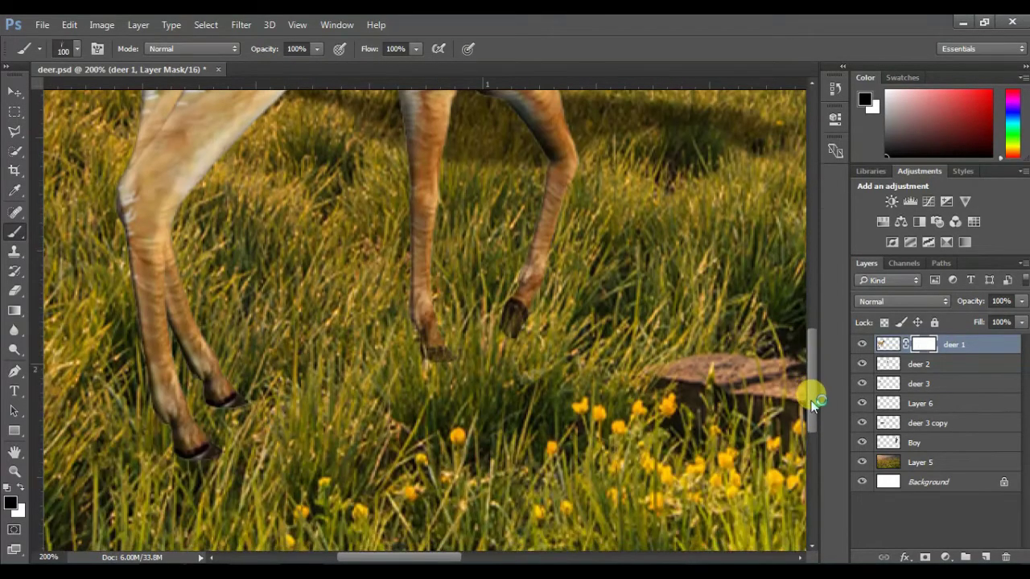
drag(812, 369, 811, 406)
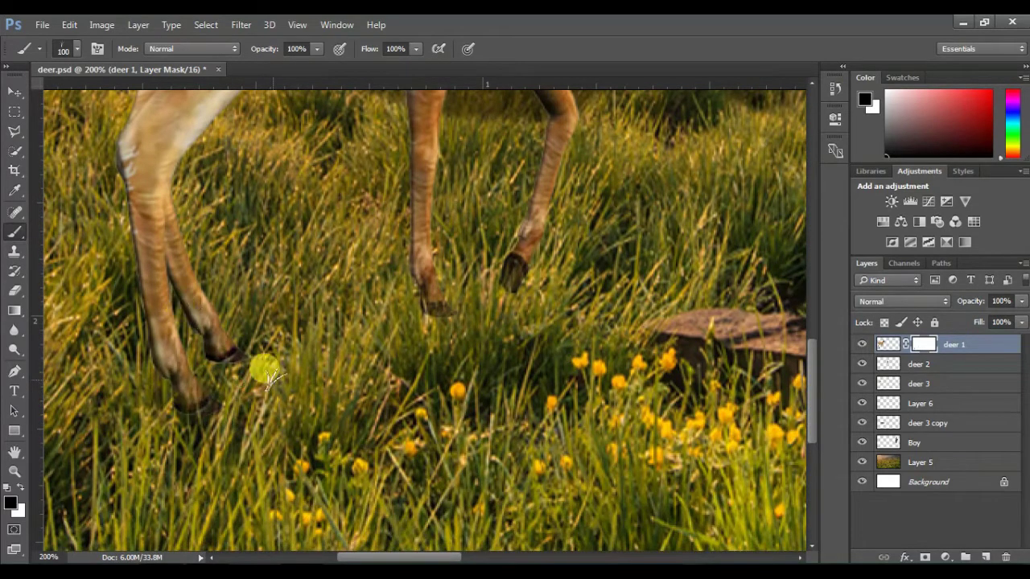
key(bracketright)
key(bracketright)
key(bracketright)
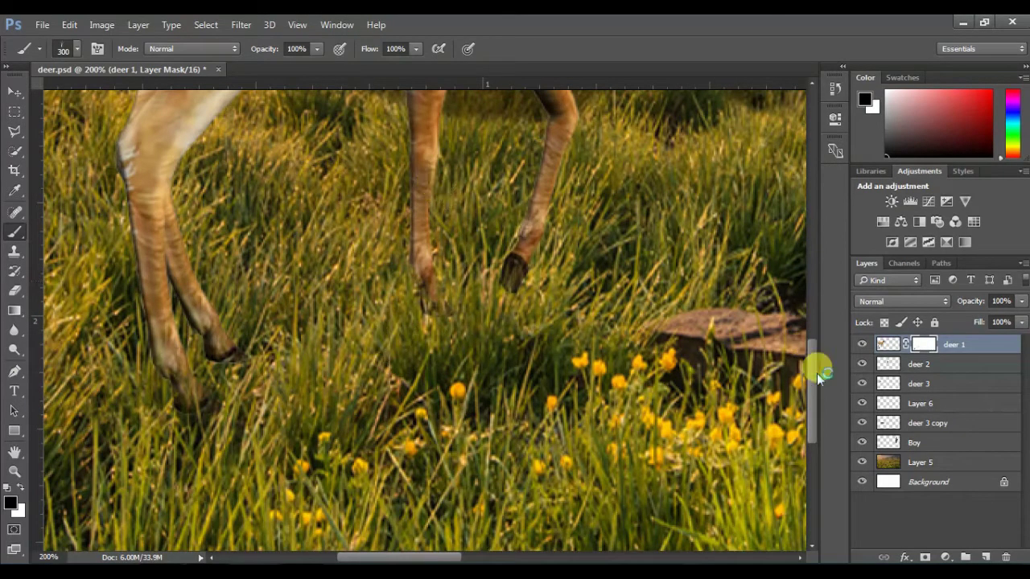
right_click(358, 290)
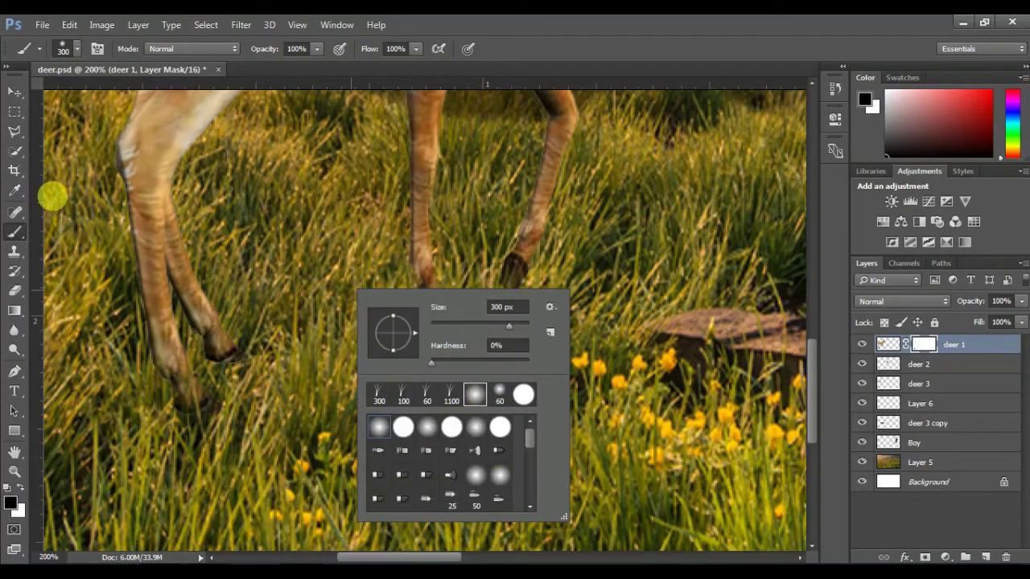
click(499, 306)
text(40)
key(Return)
scroll(811, 378, up, 2)
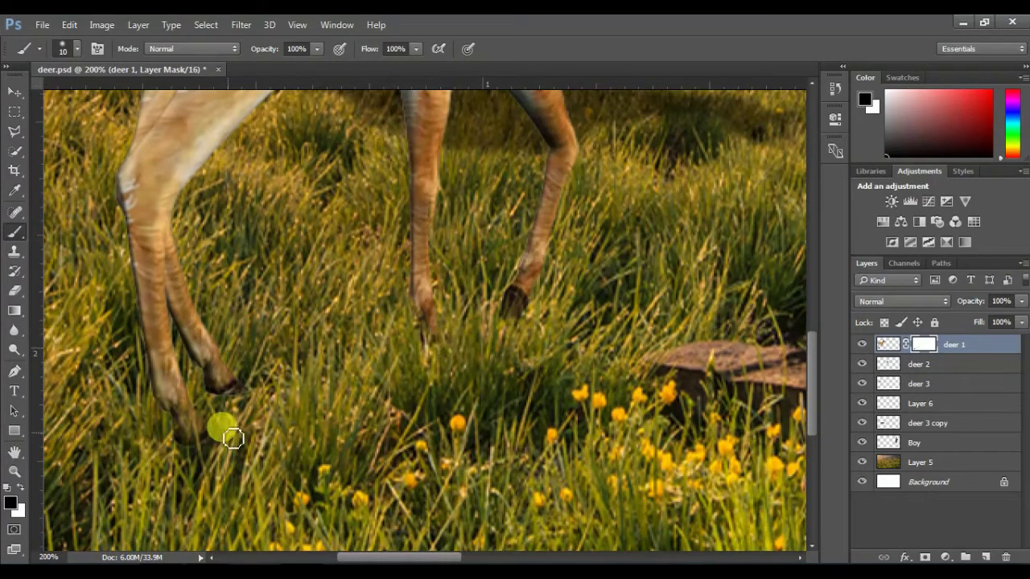
drag(415, 557, 555, 557)
Add a mask to the Boy layer and paint grass over his feet with a 111 px grass brush.
drag(809, 415, 813, 377)
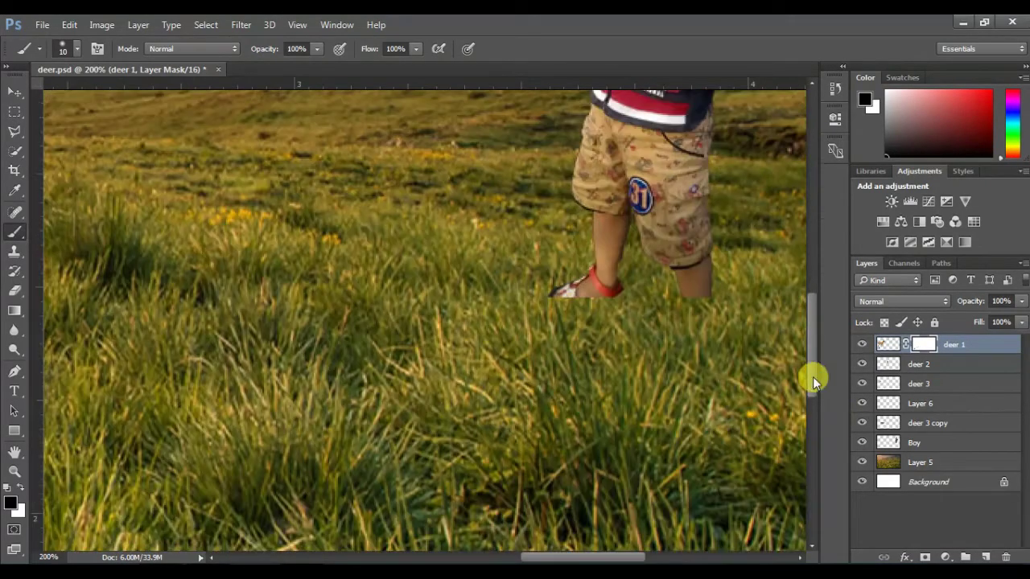
click(885, 441)
click(924, 556)
right_click(400, 352)
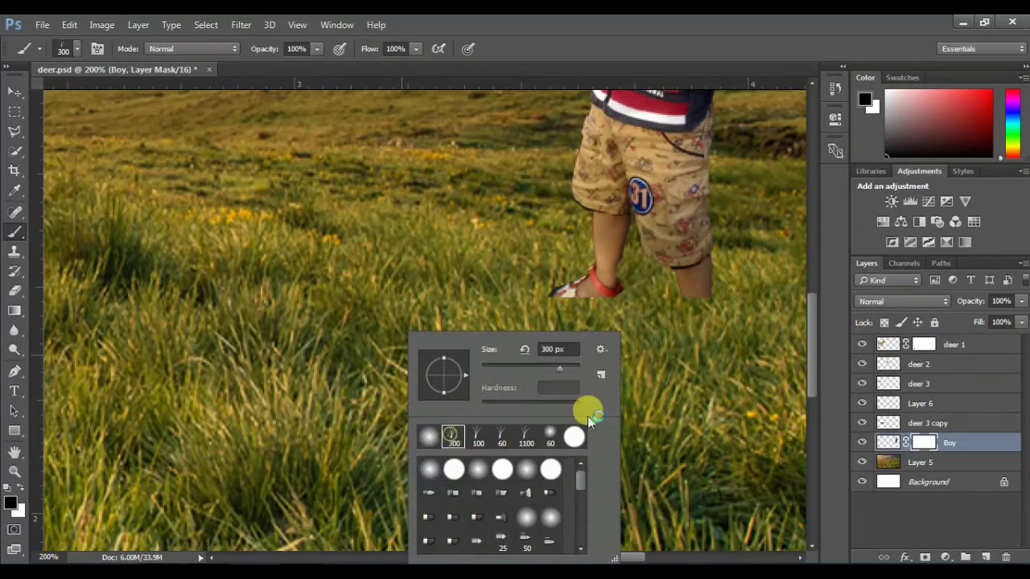
double_click(586, 412)
right_click(580, 310)
double_click(730, 326)
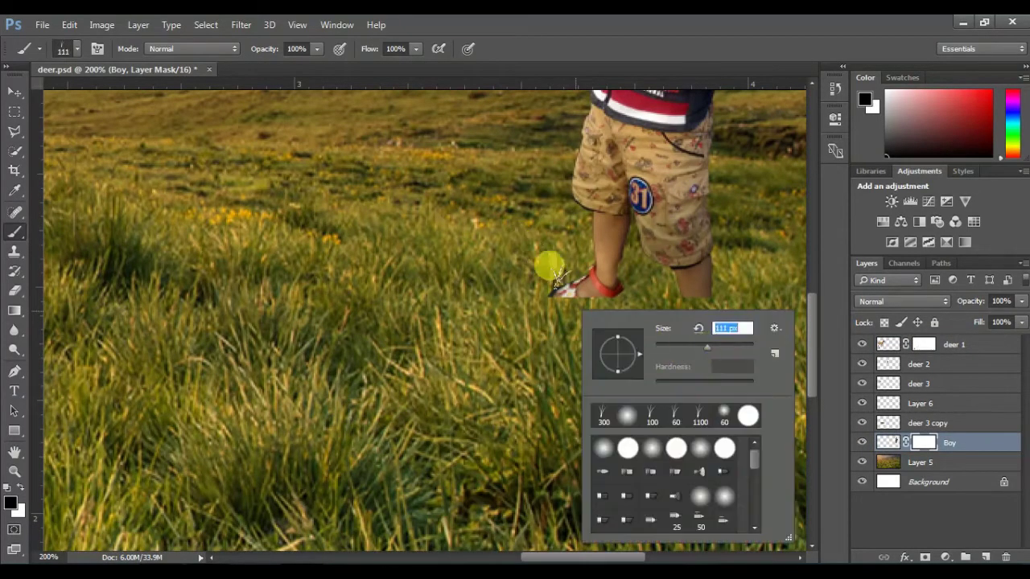
text(111)
key(Return)
mouse_move(600, 284)
mouse_down()
mouse_move(571, 271)
mouse_move(625, 278)
mouse_move(509, 225)
mouse_up()
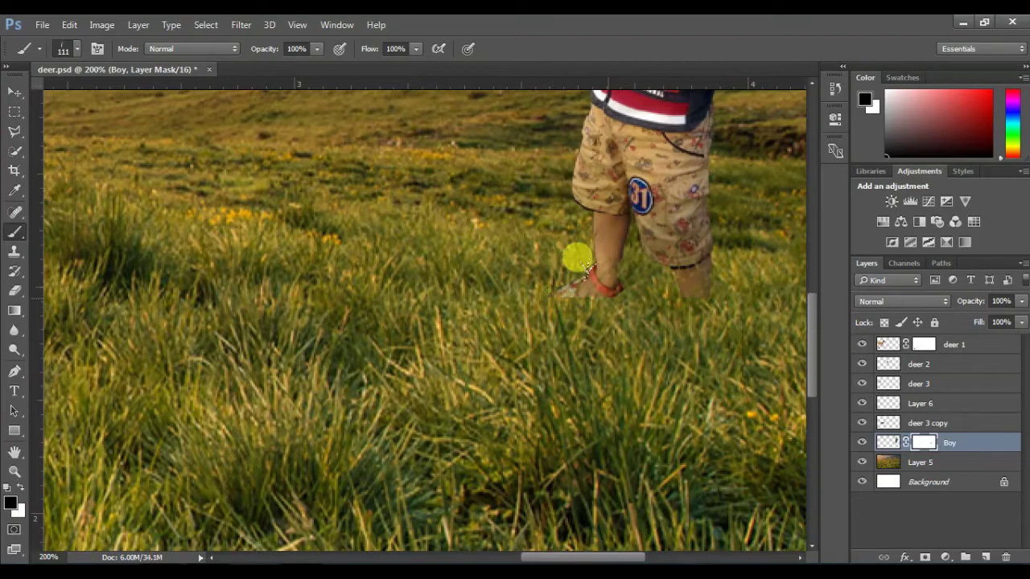
Set the grass brush to 35 px and shrink it further for fine detail.
drag(811, 367, 809, 338)
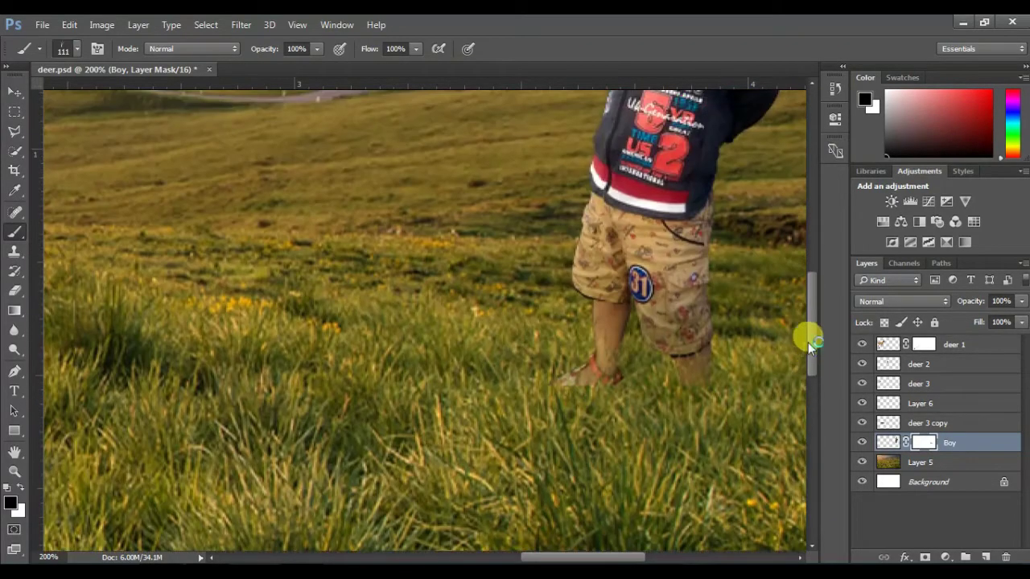
right_click(591, 384)
drag(814, 293, 806, 315)
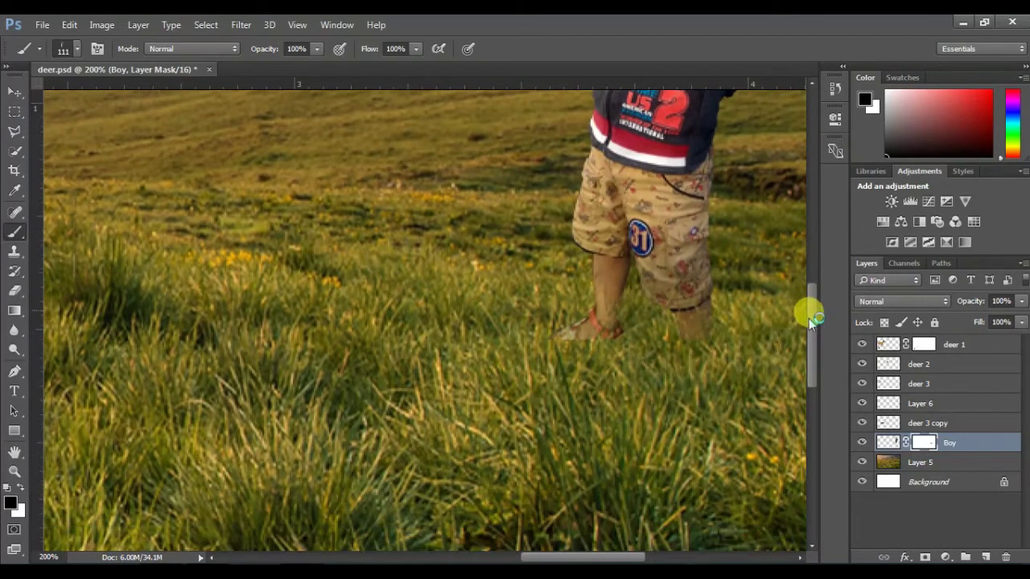
right_click(398, 371)
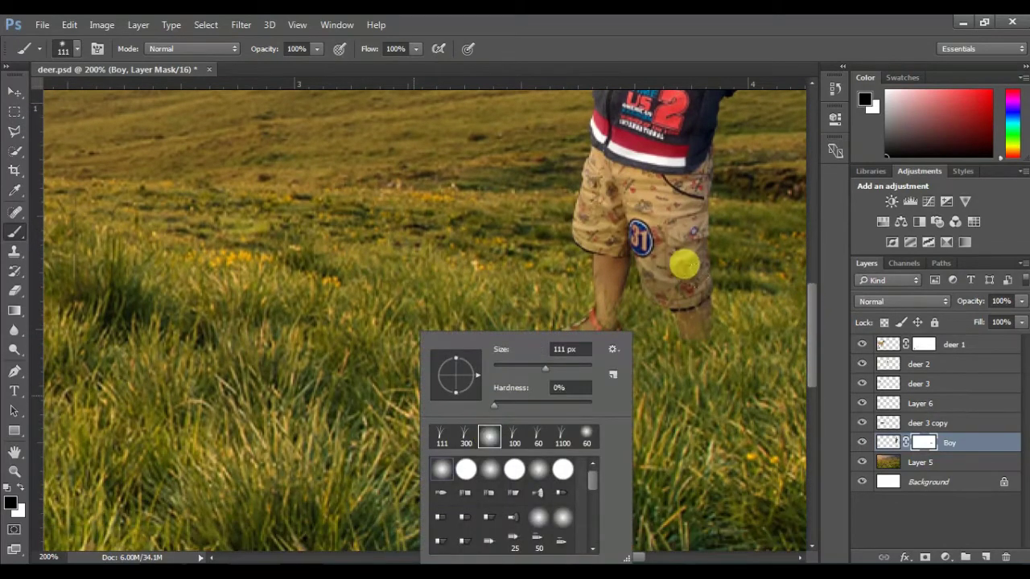
click(563, 349)
text(35)
key(Return)
key(bracketleft)
key(bracketleft)
key(bracketleft)
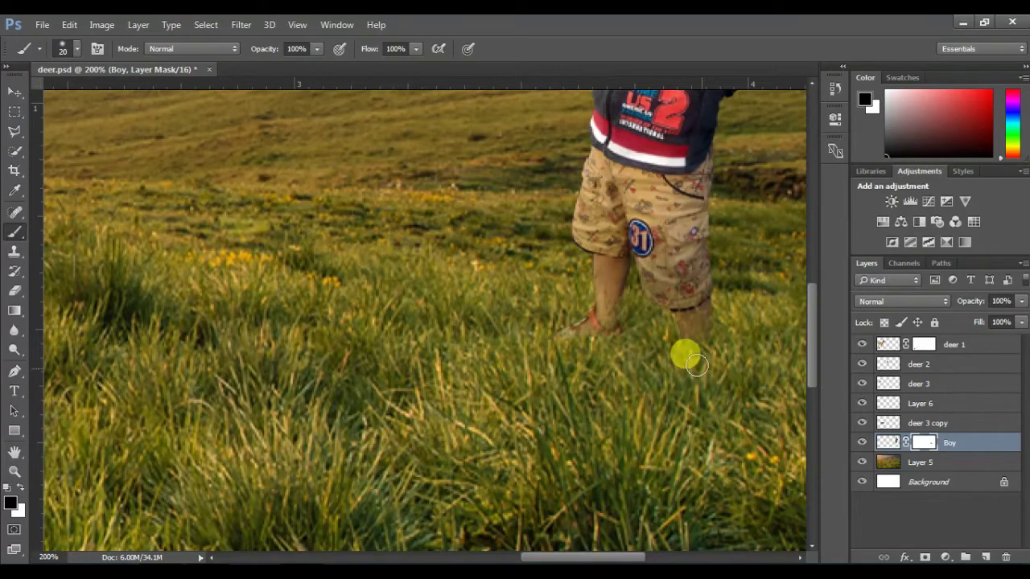
Zoom in on the far deer's hooves and set the 111 grass brush to 51, then 40 px.
drag(814, 368, 813, 351)
mouse_move(620, 555)
mouse_down()
mouse_move(515, 556)
mouse_move(540, 556)
mouse_up()
key(ctrl+plus)
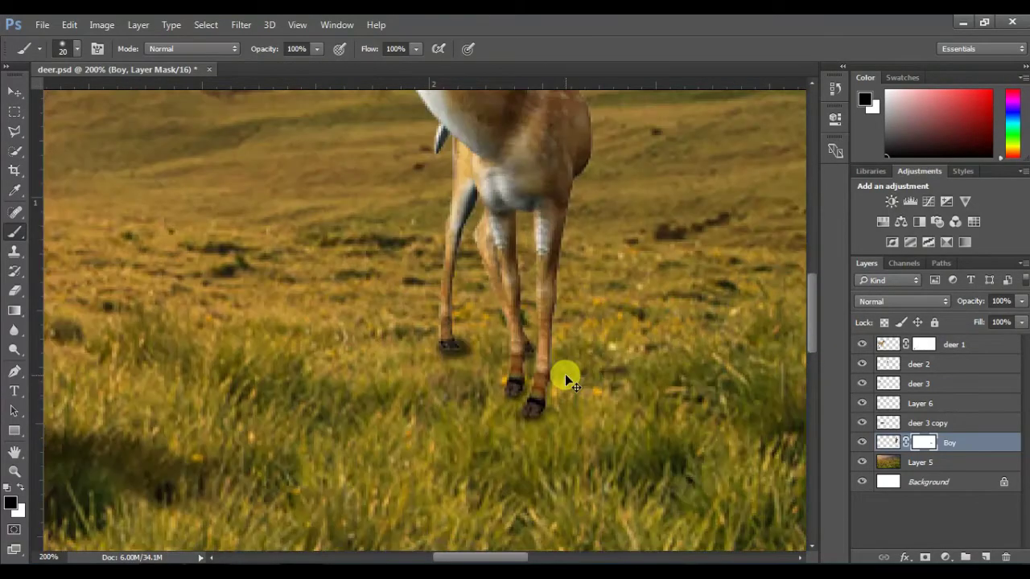
right_click(572, 348)
click(645, 438)
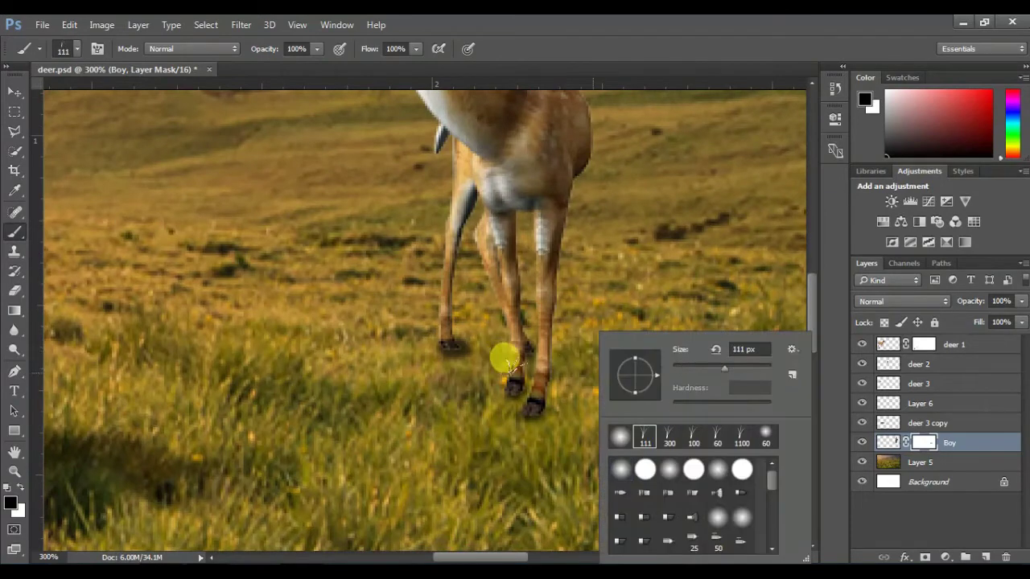
text(51)
key(Return)
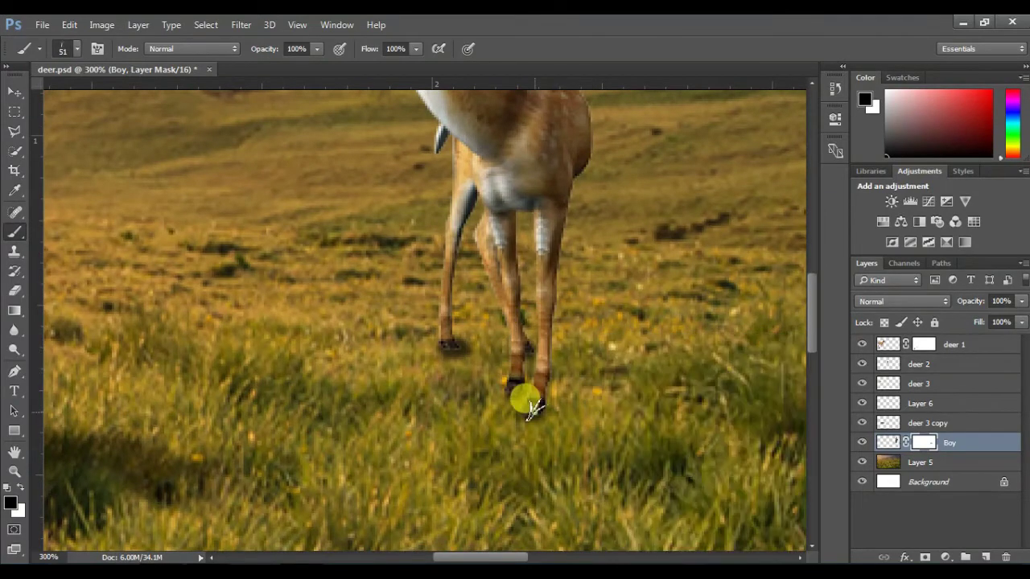
key(bracketleft)
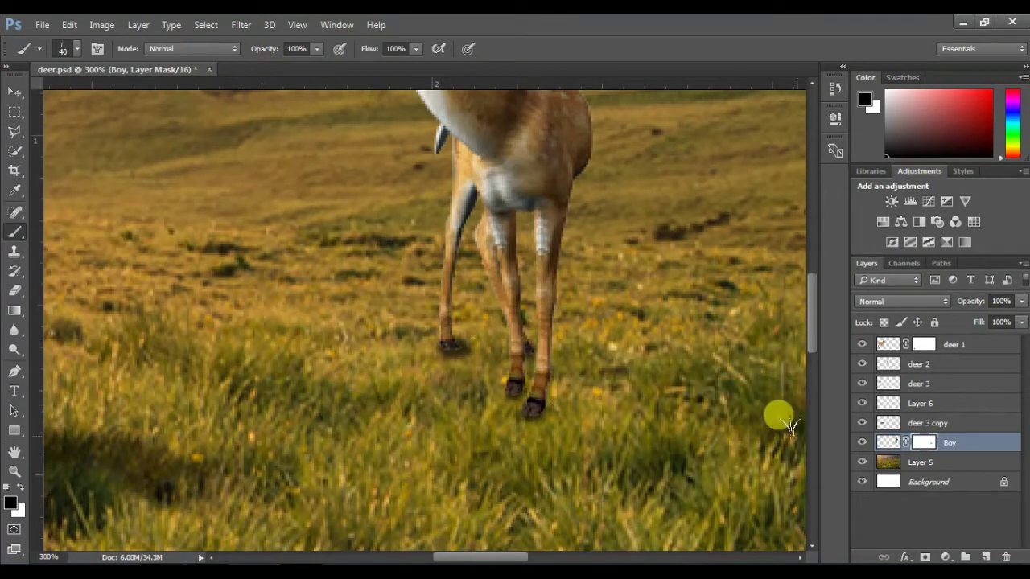
Add a mask to deer 2 and paint grass over its hooves with a 15 px brush.
click(917, 363)
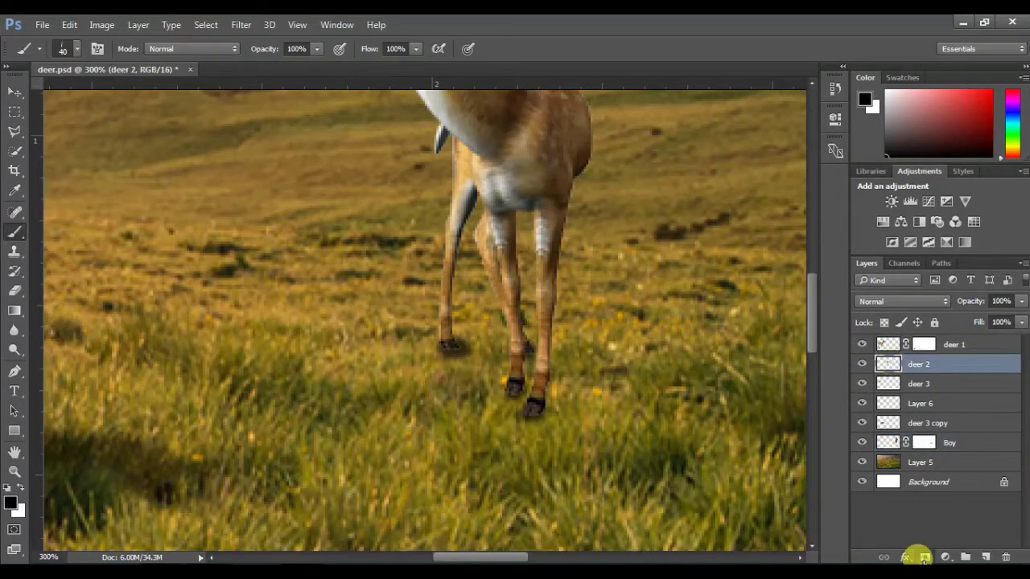
click(926, 557)
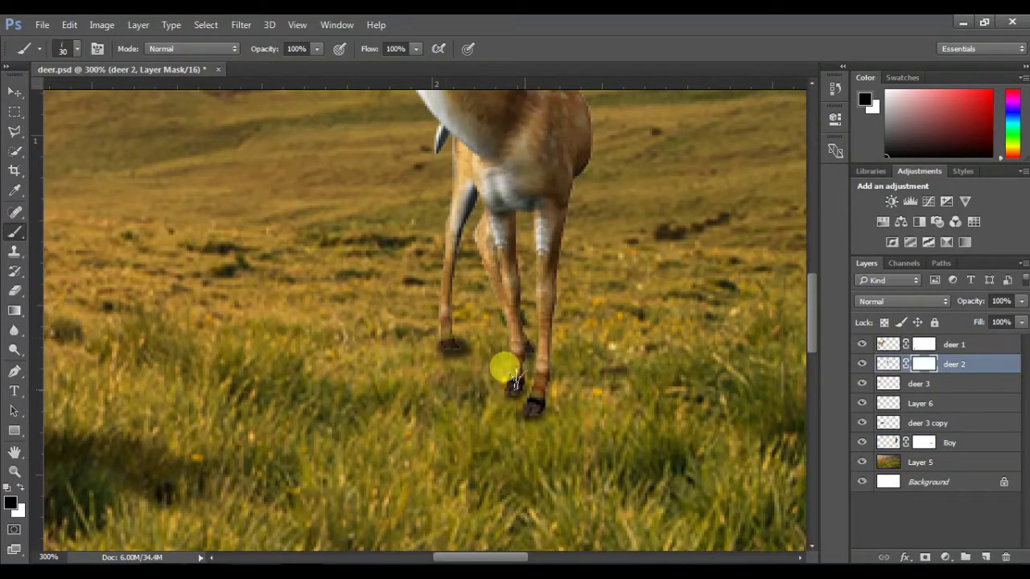
key(bracketleft)
key(bracketleft)
key(bracketleft)
mouse_move(519, 402)
mouse_down()
mouse_move(534, 360)
mouse_move(602, 380)
mouse_move(533, 352)
mouse_move(537, 425)
mouse_move(512, 392)
mouse_move(542, 402)
mouse_move(653, 386)
mouse_up()
Enlarge the grass brush to 40 px and zoom out to view the whole image.
right_click(654, 388)
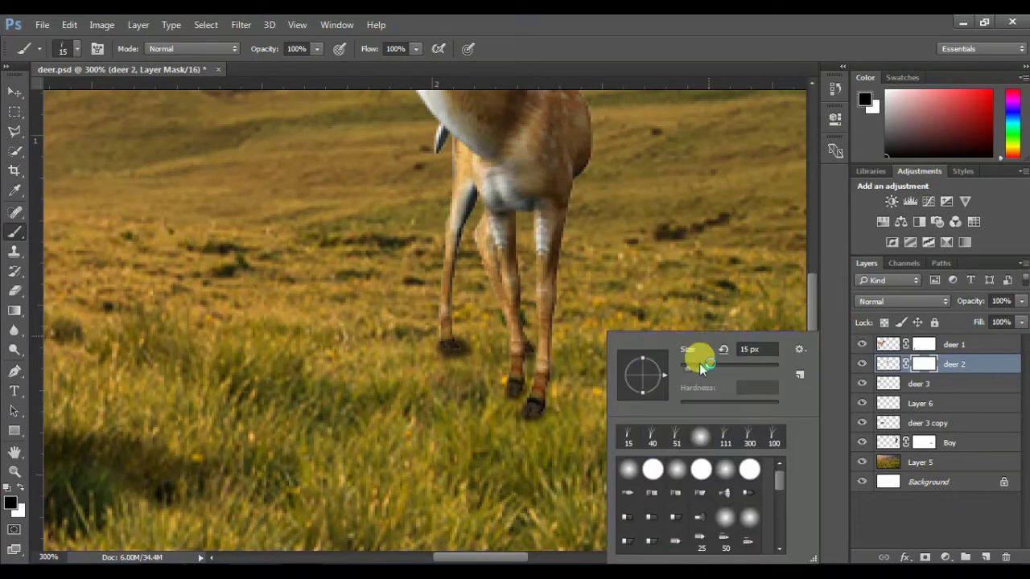
drag(701, 357, 528, 379)
click(506, 379)
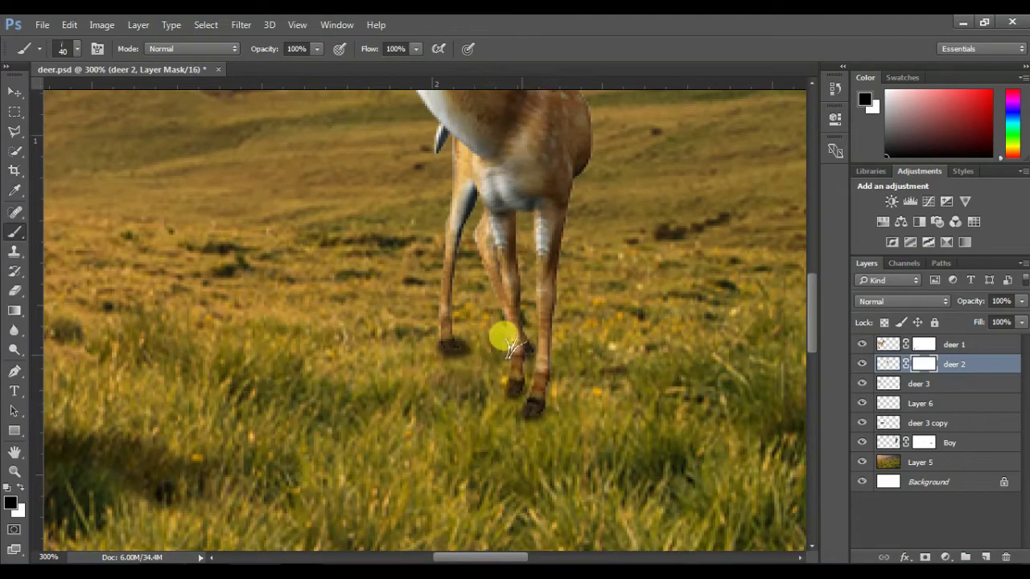
key(ctrl+minus)
key(ctrl+minus)
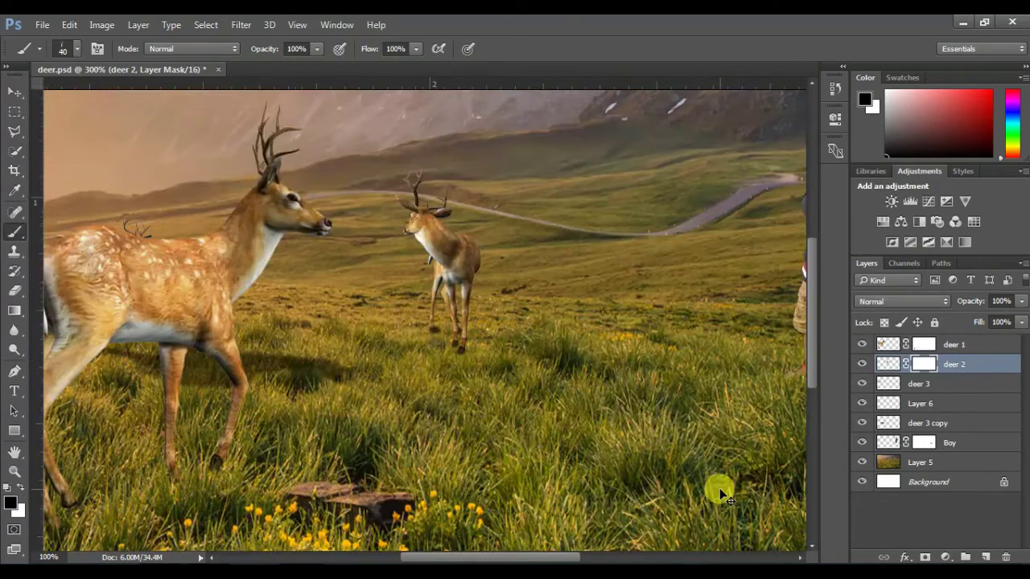
key(ctrl+minus)
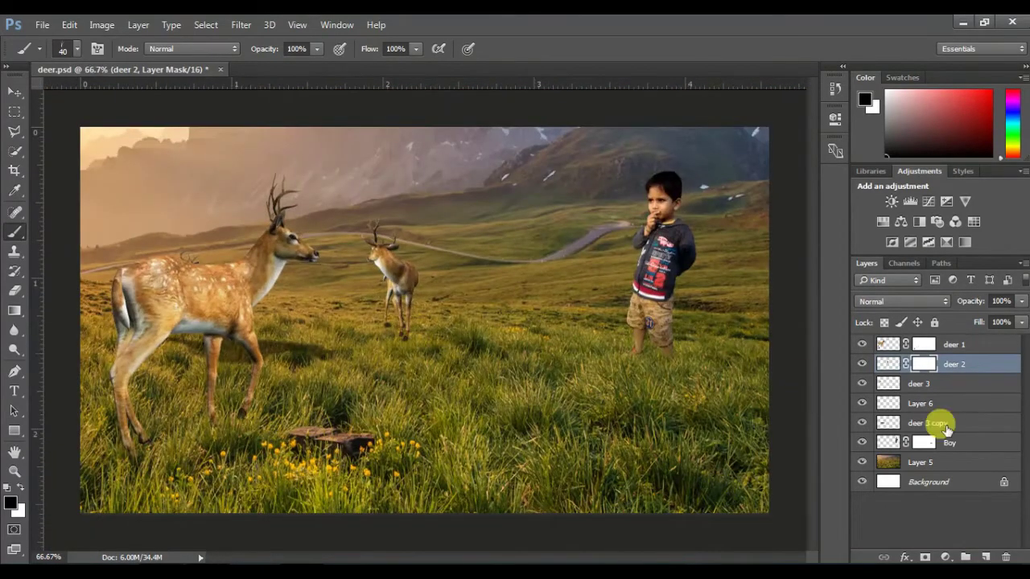
Duplicate the deer 2 layer below the original and delete the copy's layer mask.
click(861, 364)
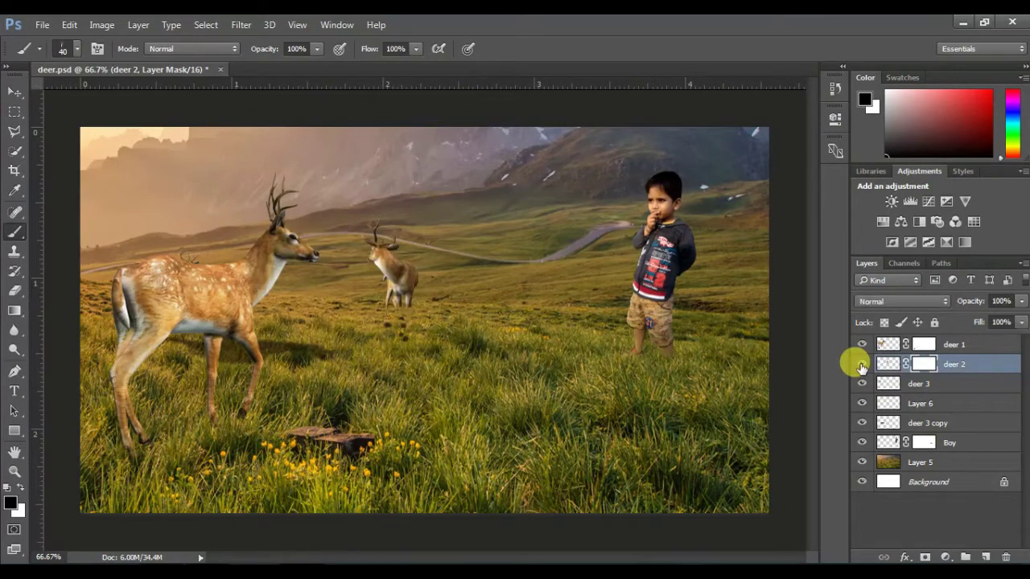
ctrl+click(887, 364)
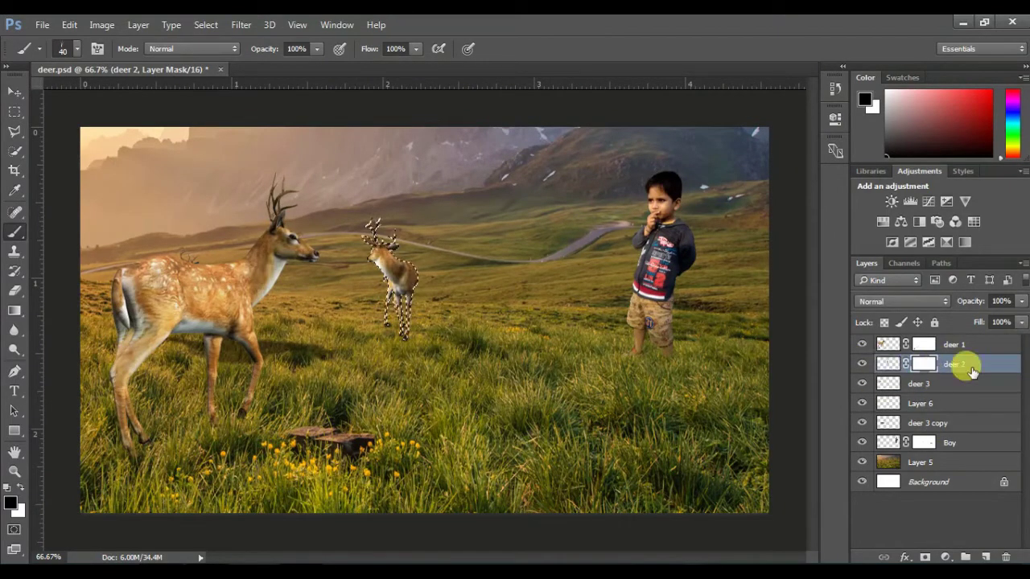
drag(965, 363, 986, 556)
drag(958, 384, 956, 389)
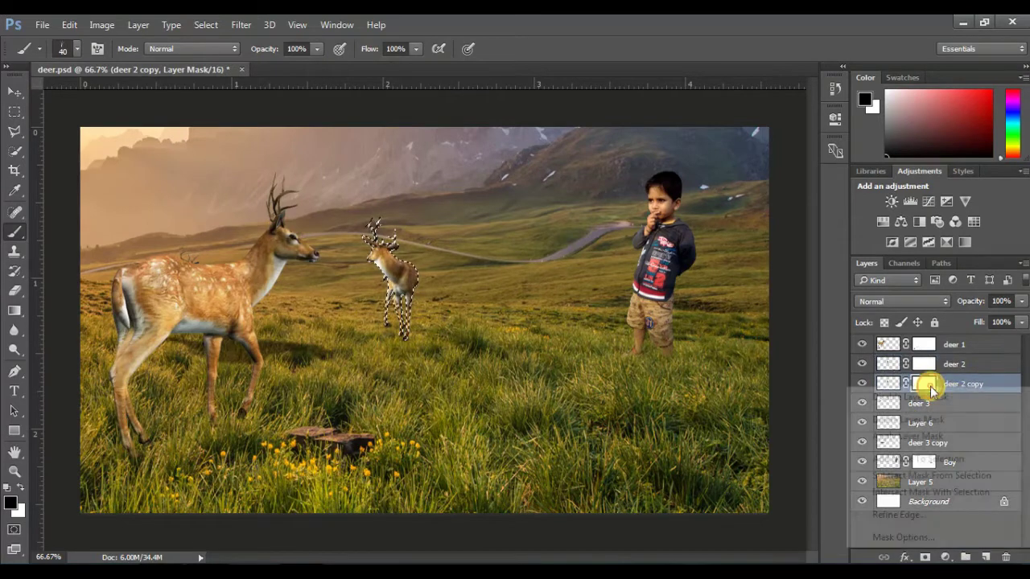
right_click(925, 386)
click(913, 437)
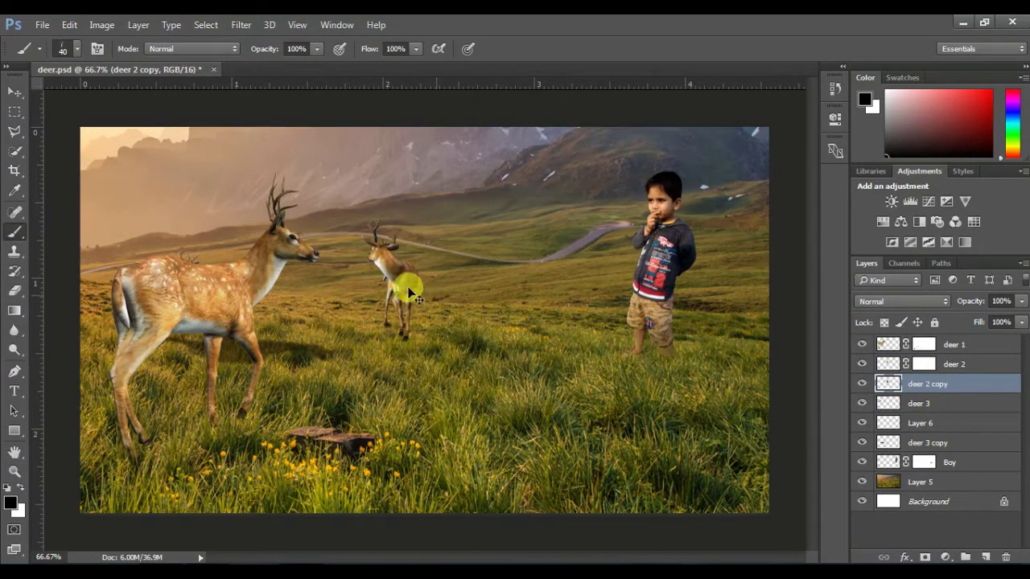
Flip the black deer copy vertically and skew it into a thin shadow slanting right.
key(ctrl+t)
right_click(395, 237)
click(454, 503)
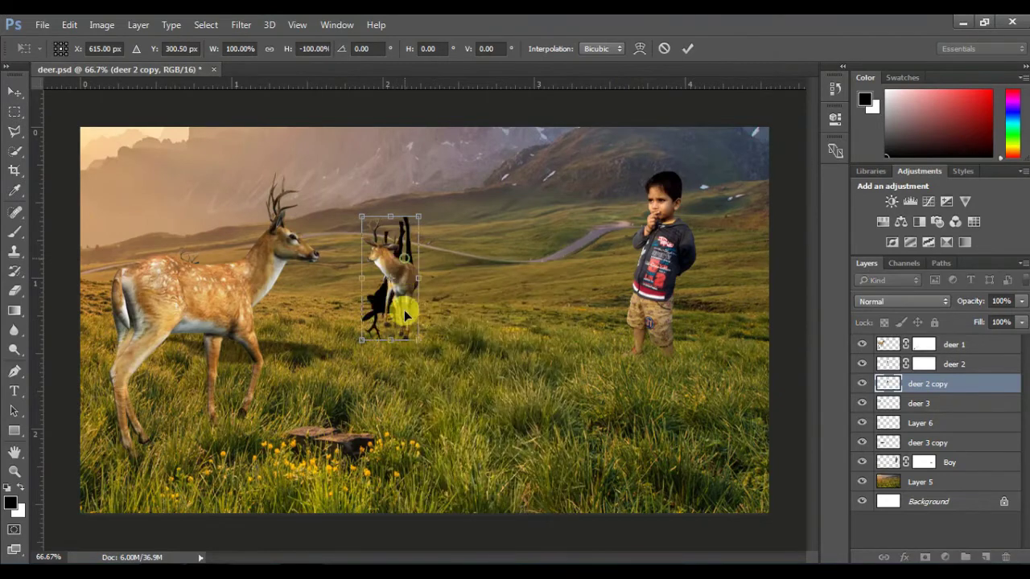
drag(404, 310, 400, 360)
drag(418, 439, 619, 341)
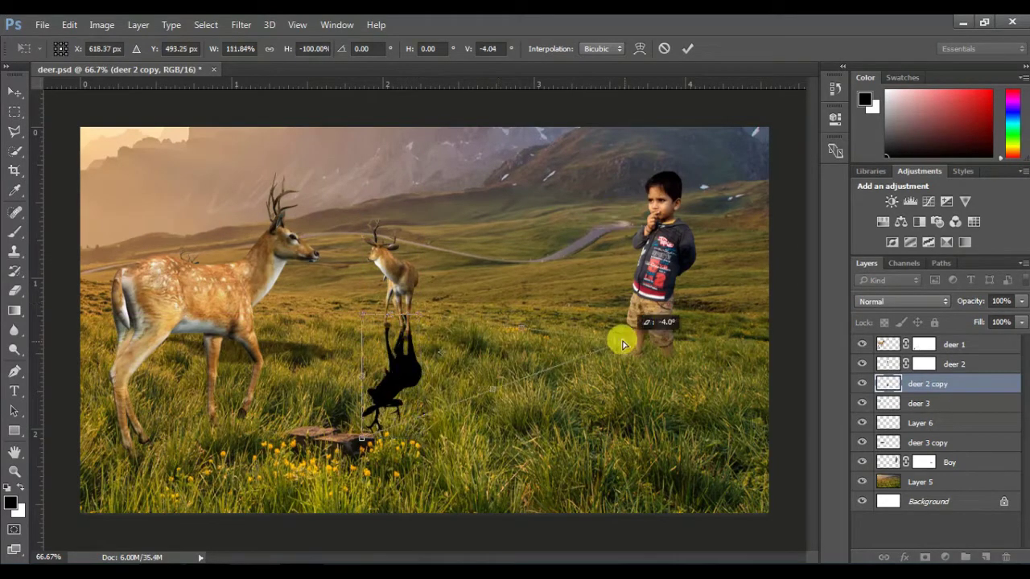
drag(491, 389, 590, 365)
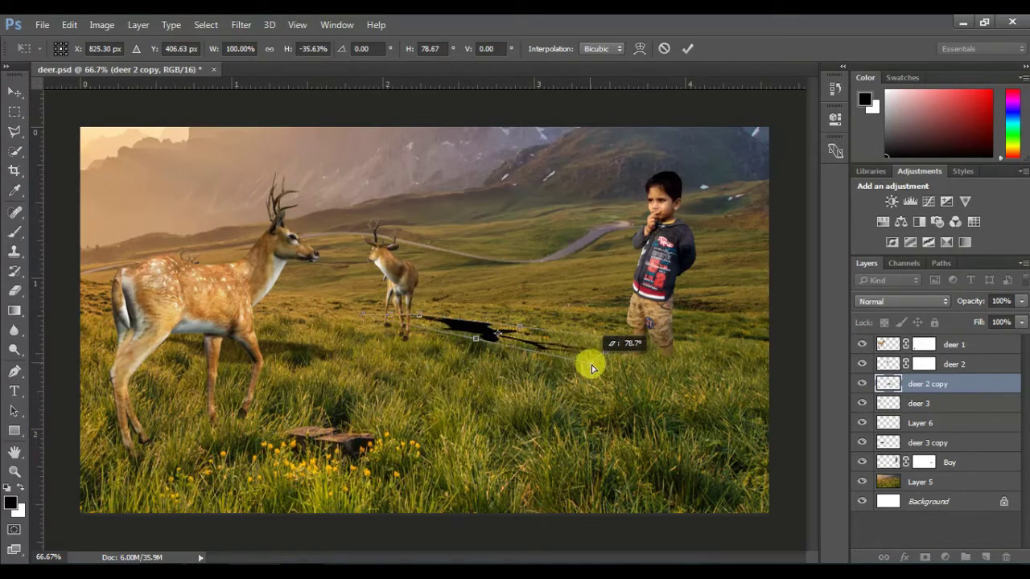
click(687, 48)
Reposition the shadow slightly down and left so it meets the middle deer's hooves.
click(16, 90)
mouse_move(498, 337)
mouse_down()
mouse_move(472, 356)
mouse_move(505, 366)
mouse_up()
key(ctrl)
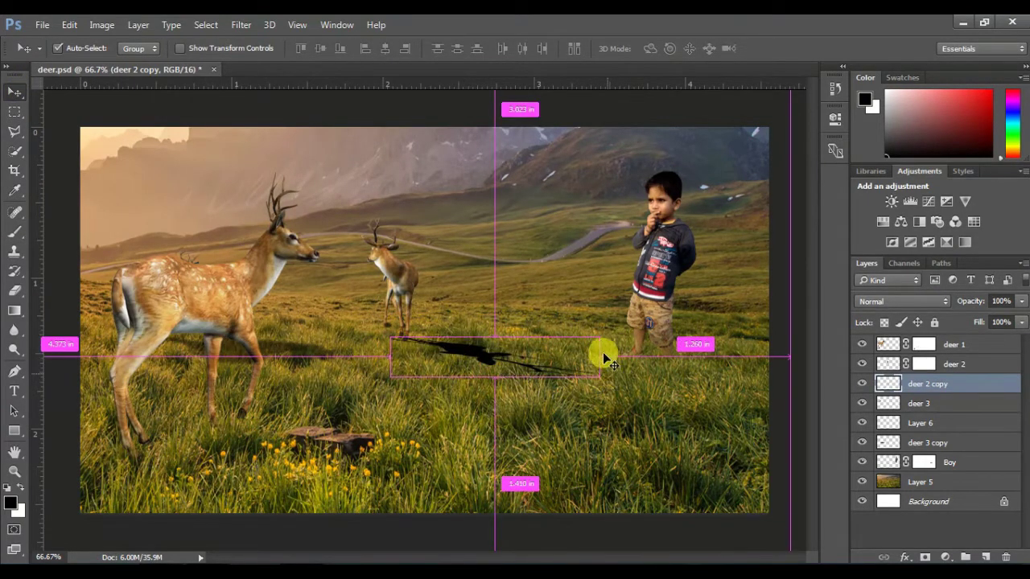
key(ctrl+t)
drag(604, 344, 595, 344)
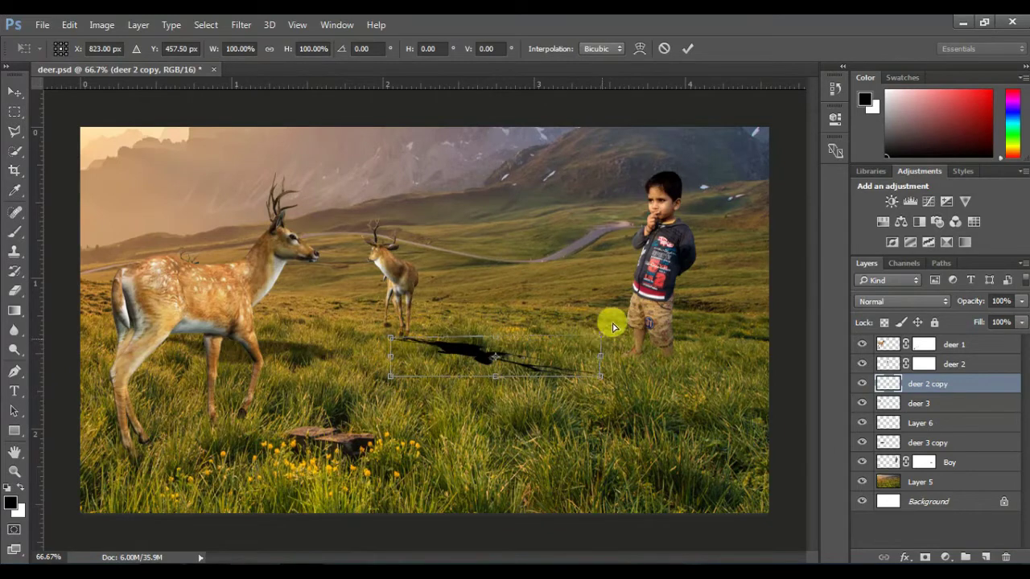
click(686, 50)
click(241, 24)
key(Escape)
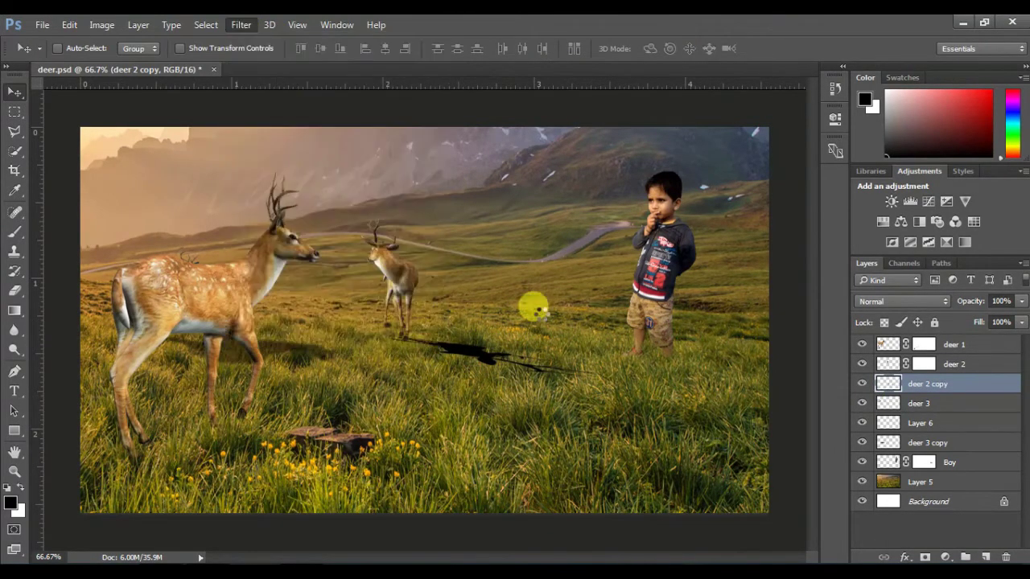
Set the deer 2 copy shadow layer's opacity to about 53%.
click(943, 441)
click(926, 387)
click(1020, 301)
drag(988, 316, 980, 320)
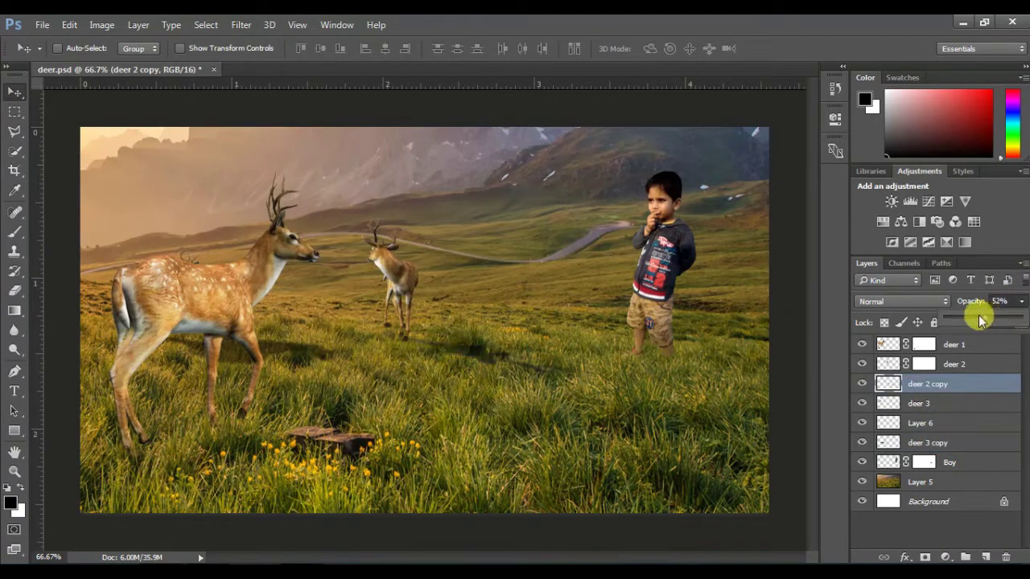
click(997, 301)
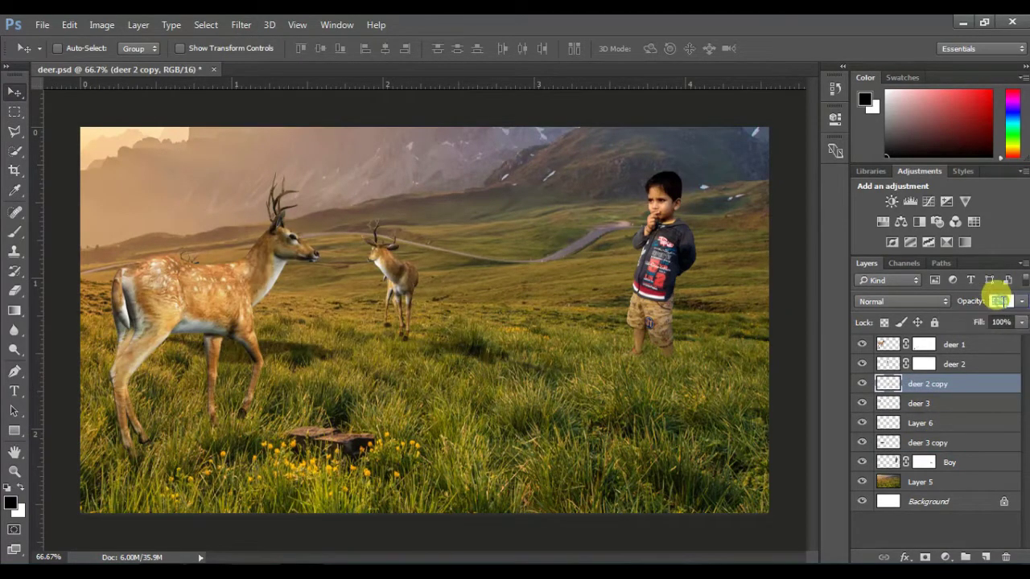
click(893, 533)
key(ctrl+plus)
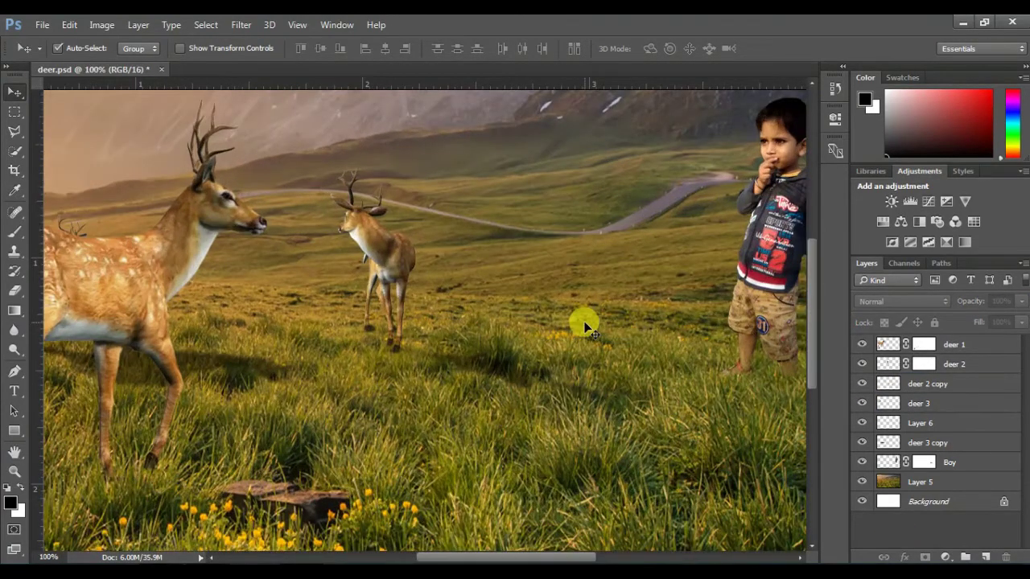
On Layer 6, paint a dark shadow behind the middle deer's hooves with a 12 px brush.
key(ctrl+plus)
click(869, 422)
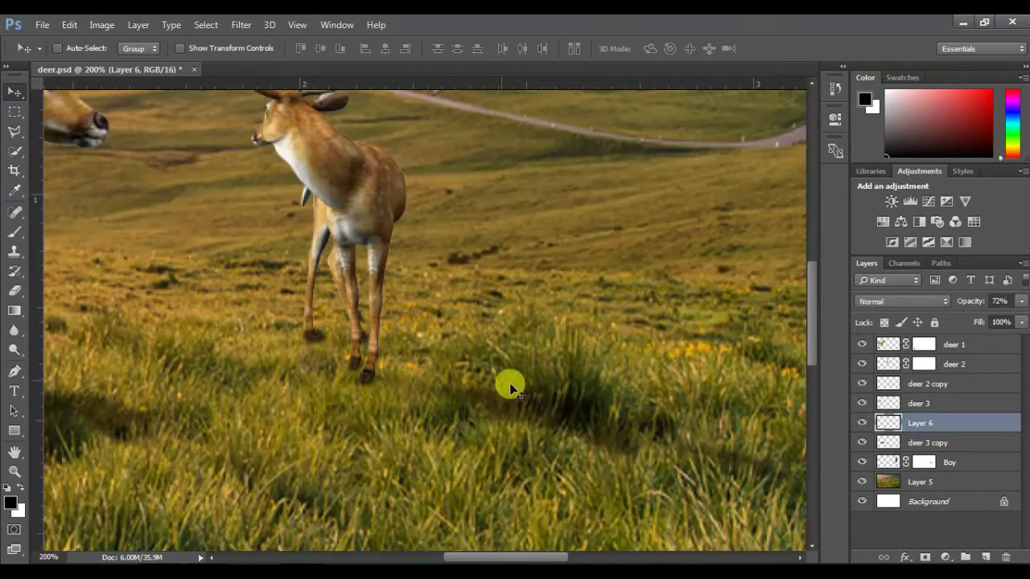
click(14, 238)
right_click(389, 346)
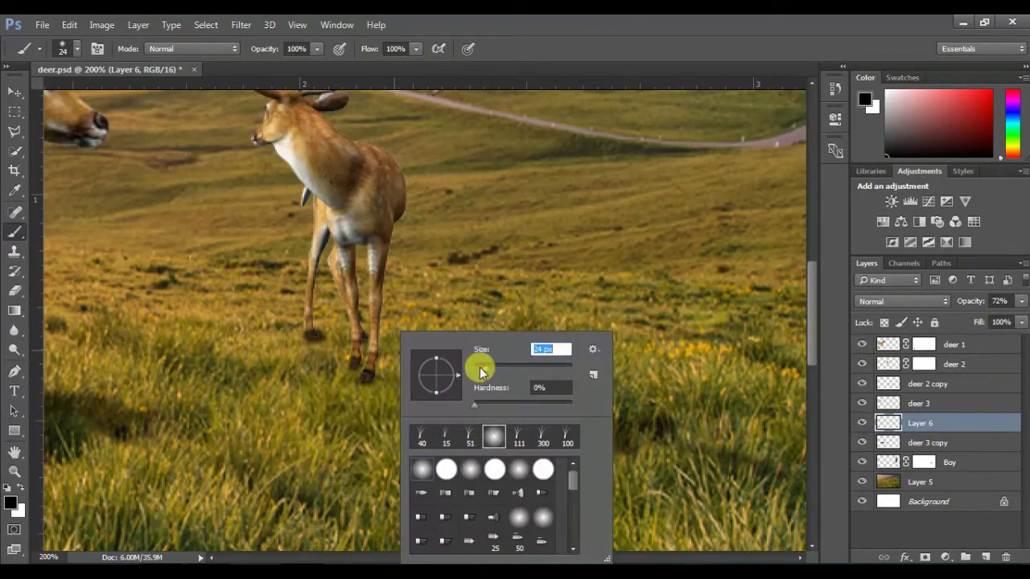
drag(481, 372, 477, 372)
drag(425, 392, 463, 391)
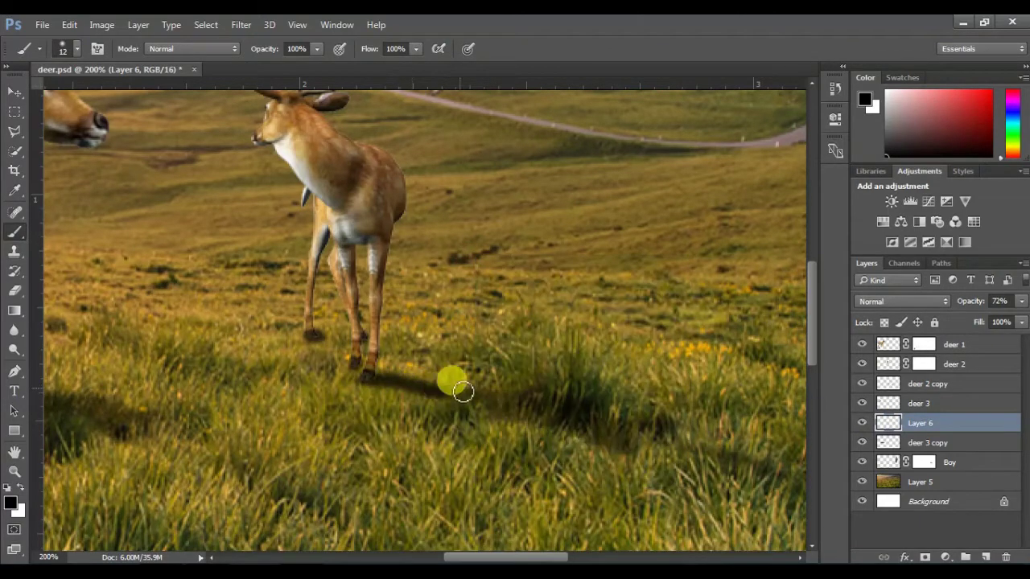
Dab softer contact shadows under the hooves with a smaller brush at 47% opacity.
key(bracketleft)
click(392, 376)
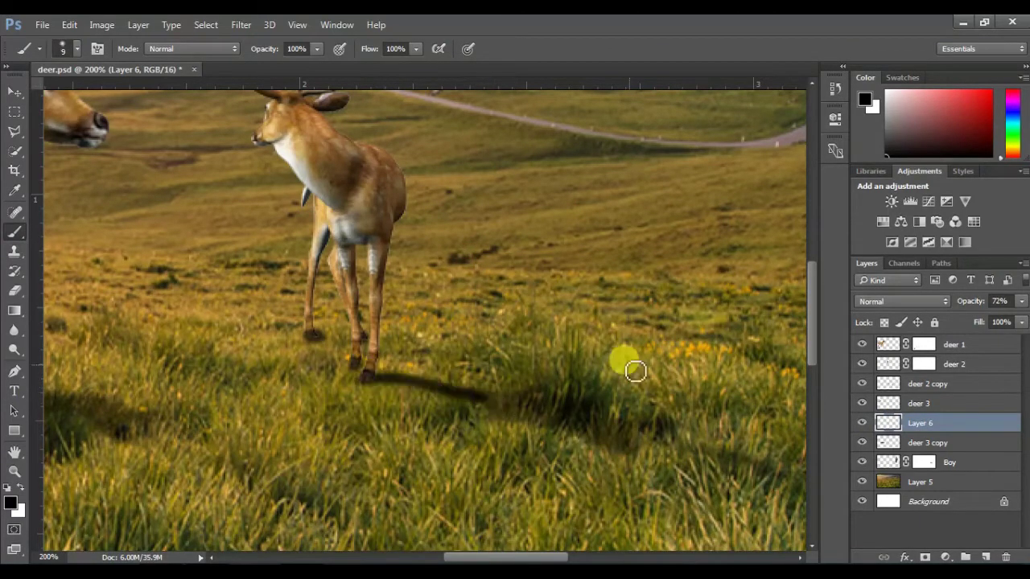
drag(316, 49, 276, 64)
click(382, 386)
click(324, 340)
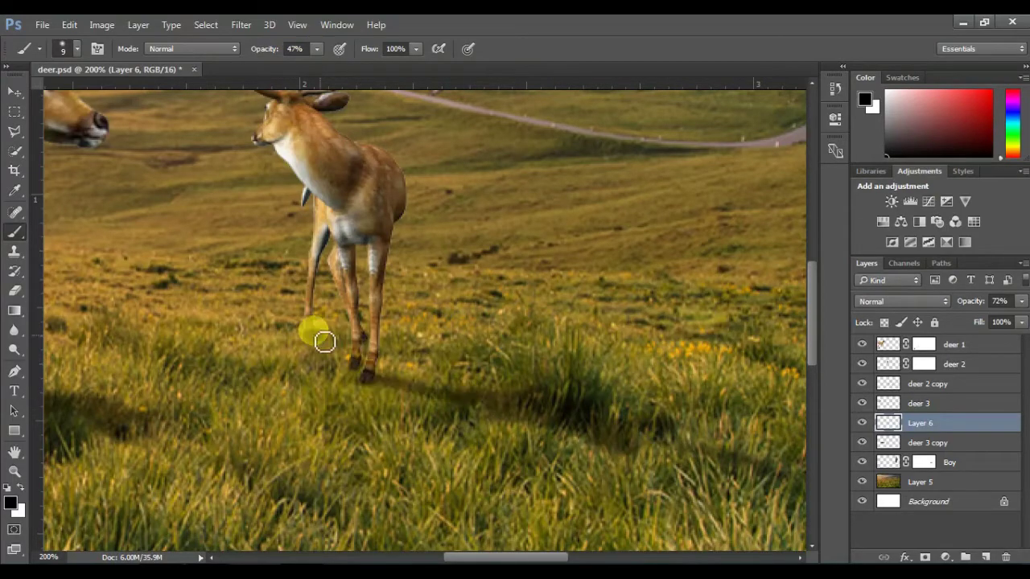
click(372, 345)
click(492, 375)
click(391, 370)
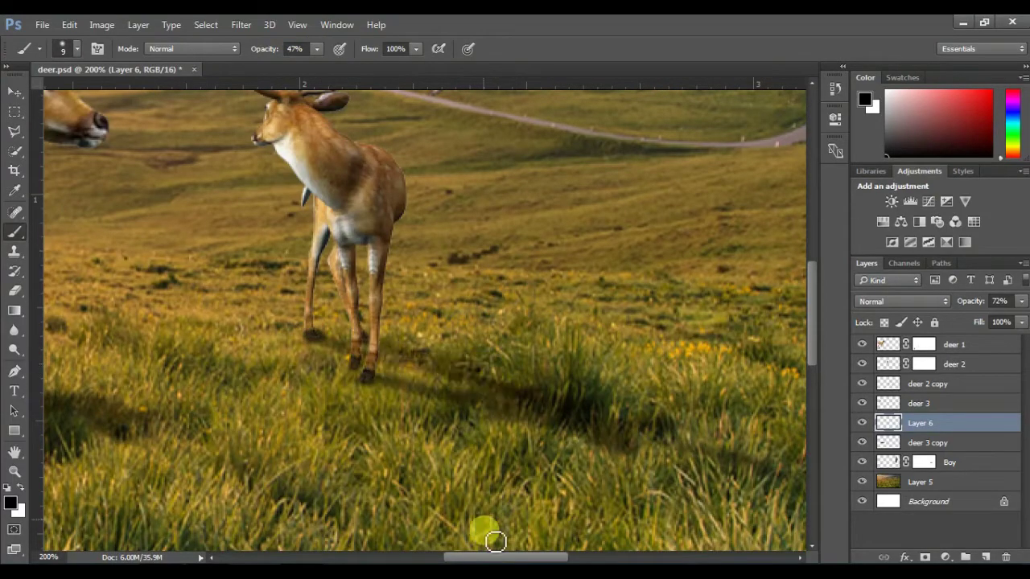
Zoom out to the whole image and load the large deer's outline as a selection.
scroll(531, 523, right, 5)
key(ctrl+minus)
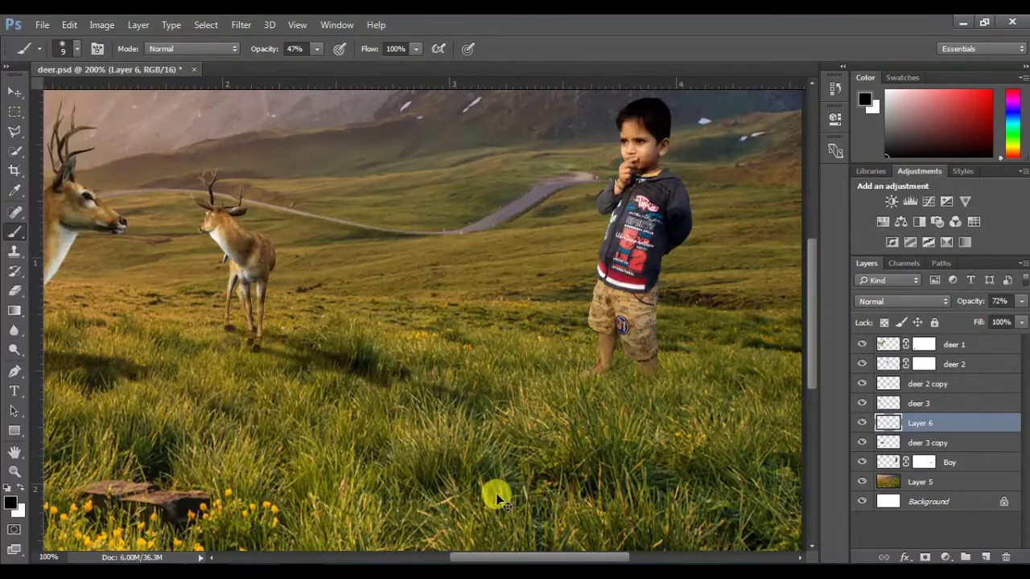
key(ctrl+minus)
key(ctrl+minus)
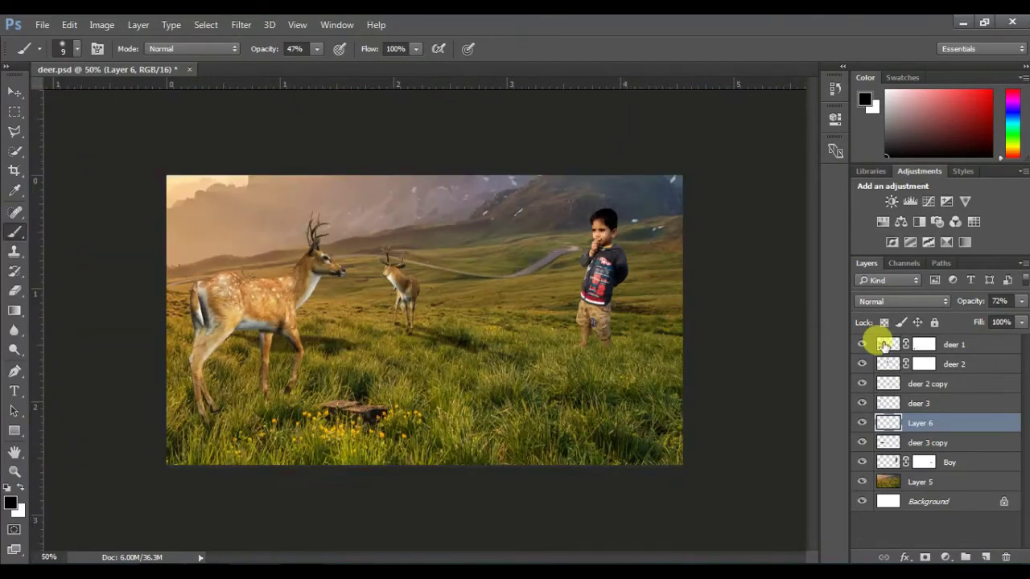
ctrl+click(888, 345)
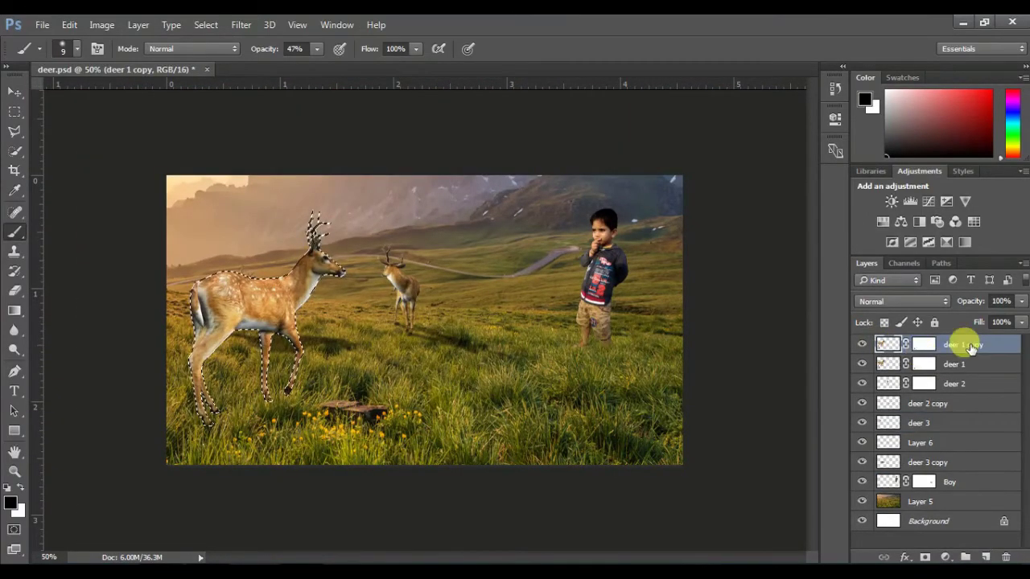
Duplicate the deer 1 layer, delete the copy's mask, and clear the selection.
drag(957, 344, 919, 363)
right_click(923, 364)
click(915, 395)
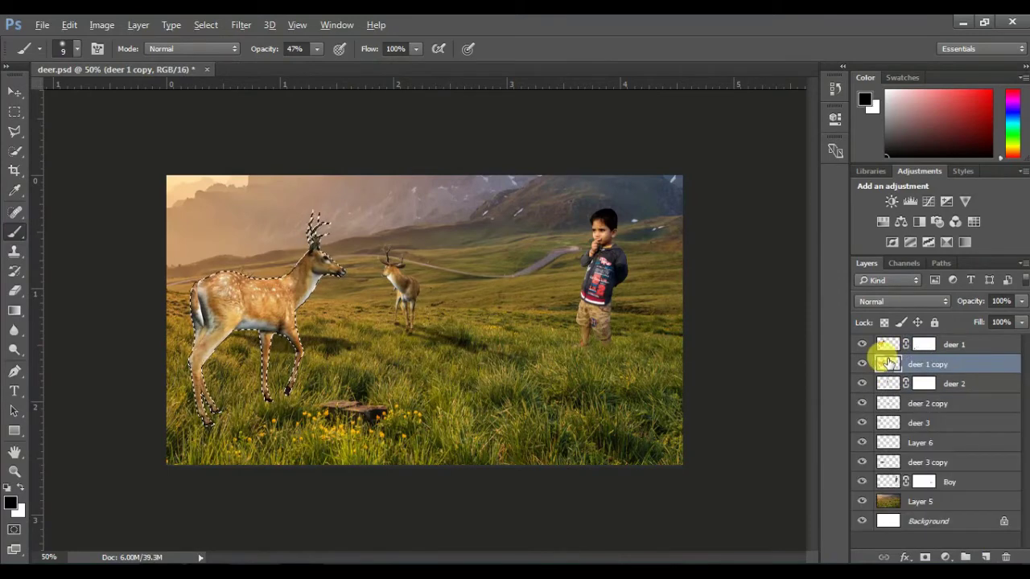
key(ctrl+d)
Flip the deer 1 copy vertically and move it down below the hooves.
key(ctrl+t)
right_click(286, 298)
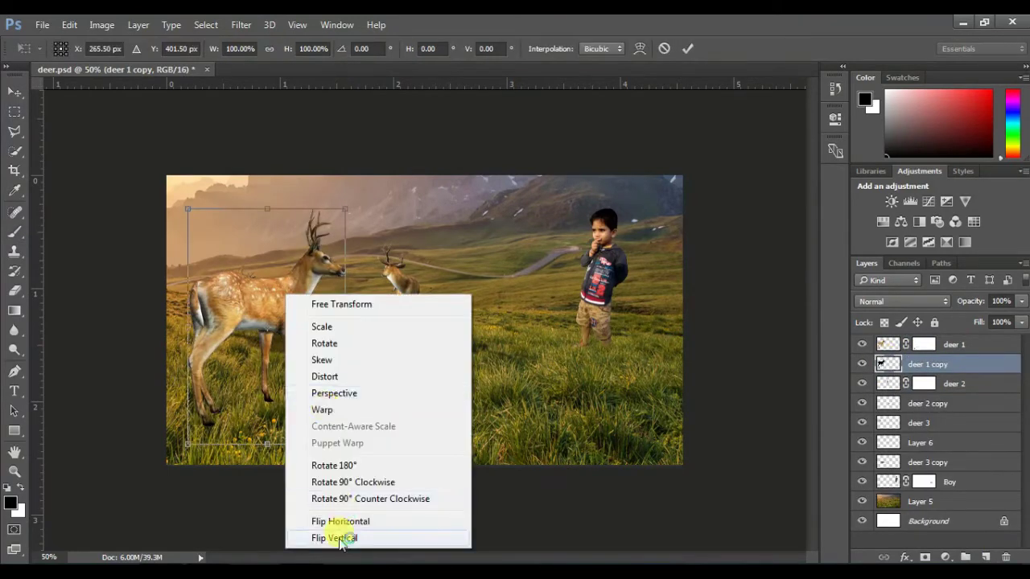
click(338, 533)
mouse_move(311, 359)
mouse_down()
mouse_move(334, 398)
mouse_move(313, 472)
mouse_up()
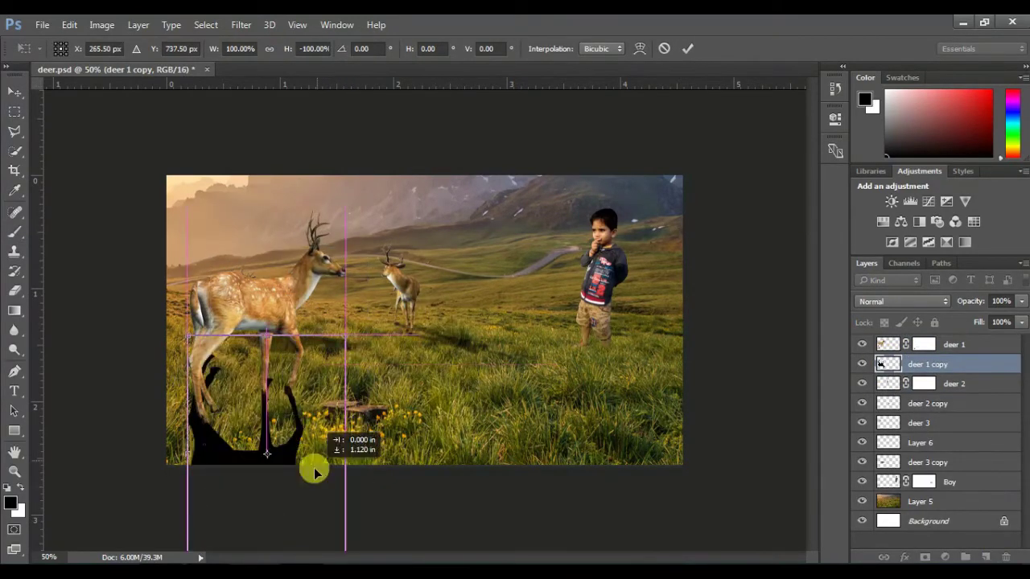
mouse_move(448, 496)
mouse_down()
mouse_move(356, 510)
mouse_move(531, 518)
mouse_up()
Rotate and distort the flipped copy so it lies flat on the grass as a shadow.
drag(378, 515, 386, 526)
drag(483, 515, 510, 494)
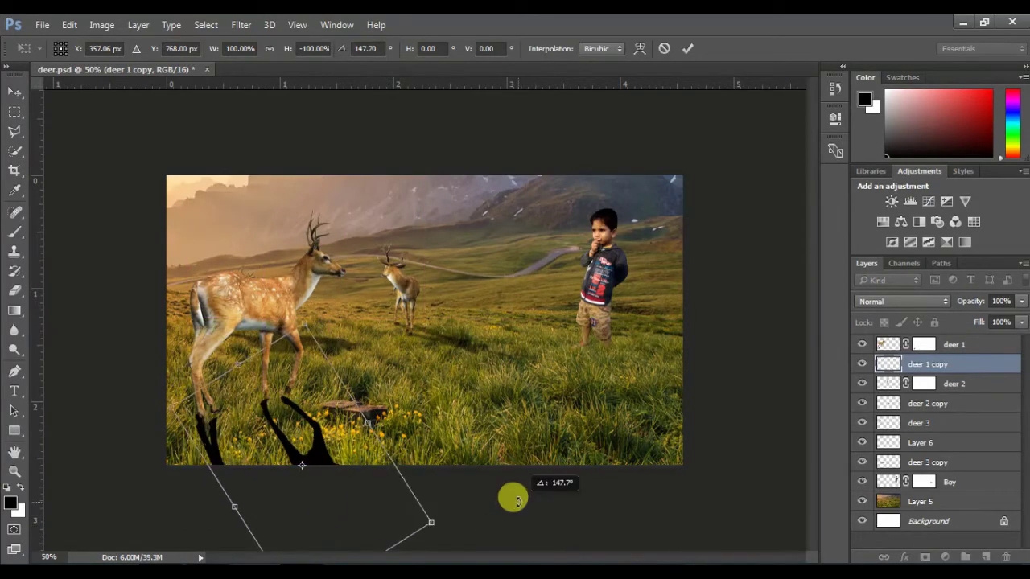
drag(345, 506, 340, 489)
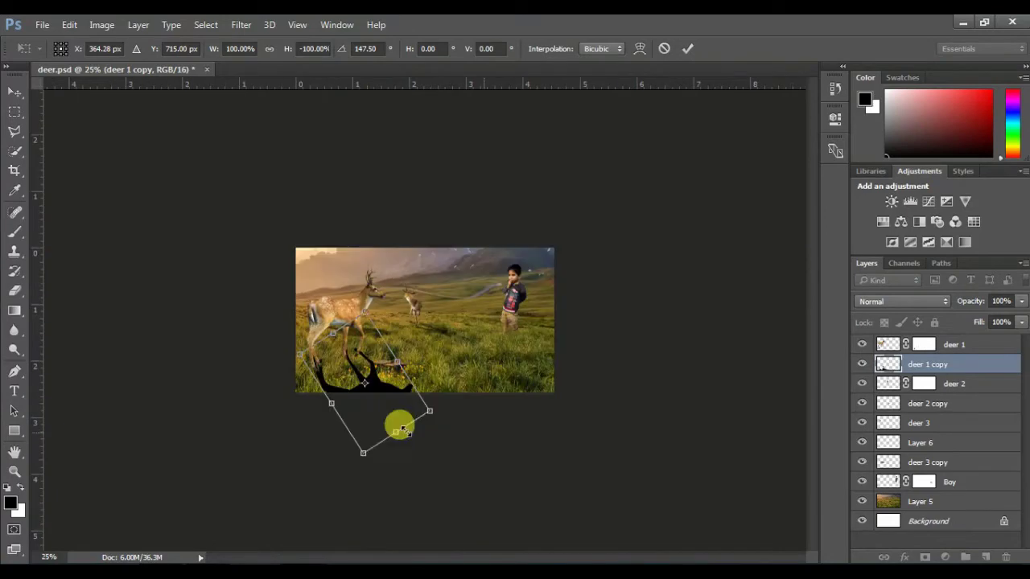
key(ctrl+minus)
key(ctrl+minus)
mouse_move(372, 438)
mouse_down()
mouse_move(343, 395)
mouse_move(431, 412)
mouse_move(443, 399)
mouse_up()
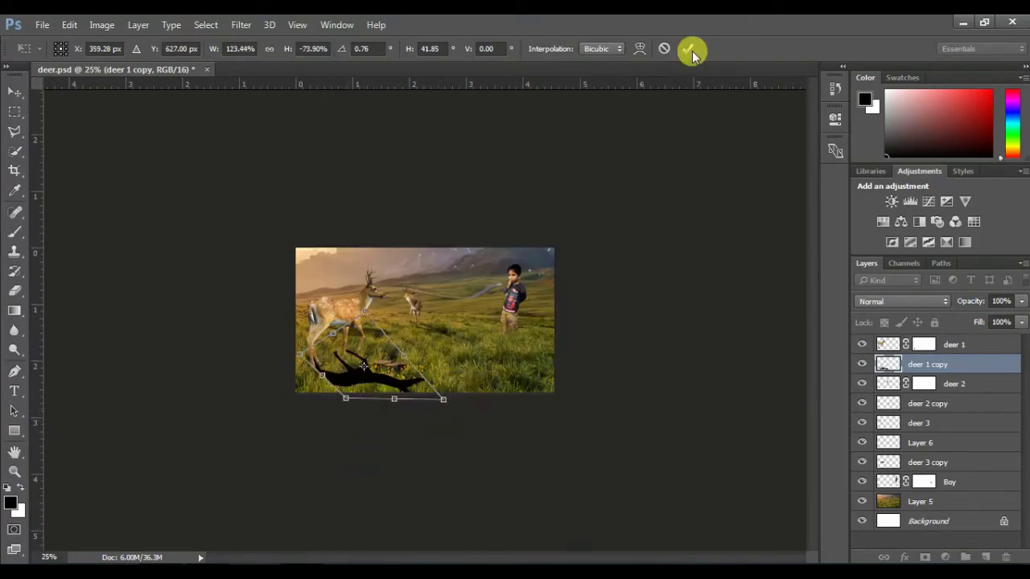
key(Return)
key(ctrl+plus)
key(ctrl+plus)
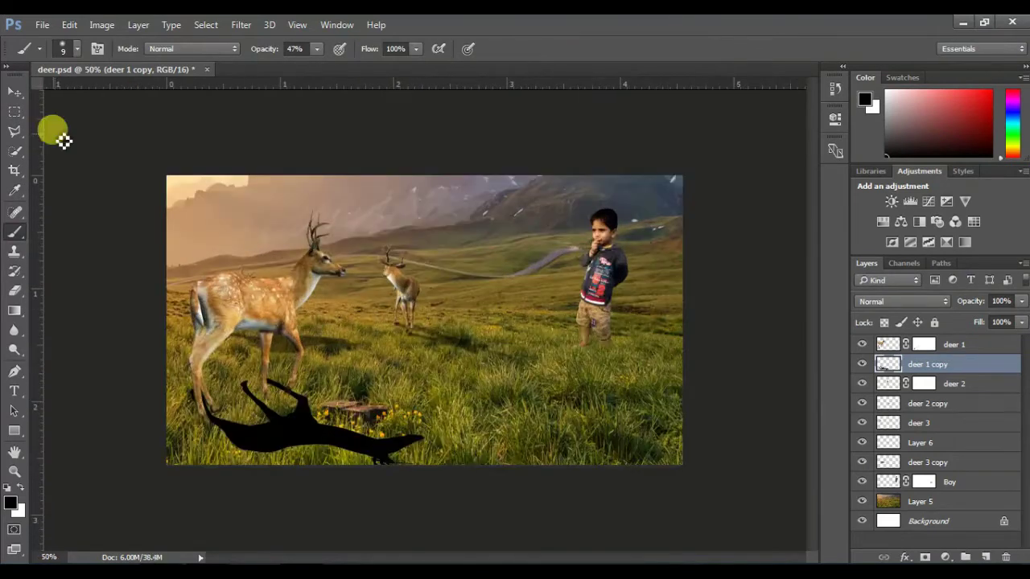
click(15, 92)
Widen the deer 1 copy shadow up and to the right and nudge it into place.
mouse_move(298, 439)
mouse_down()
mouse_move(314, 437)
mouse_move(316, 453)
mouse_up()
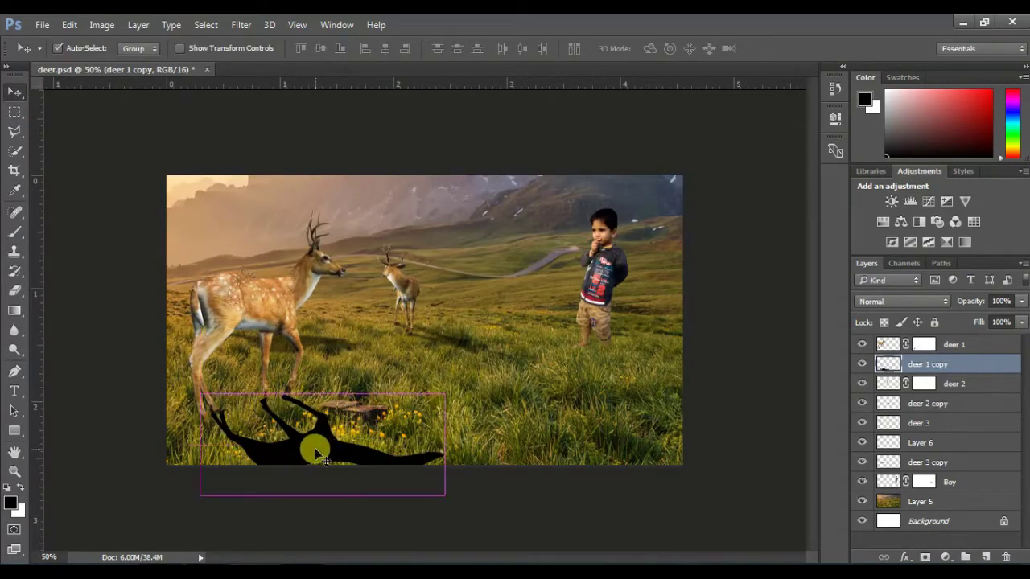
key(ctrl+t)
drag(445, 394, 473, 380)
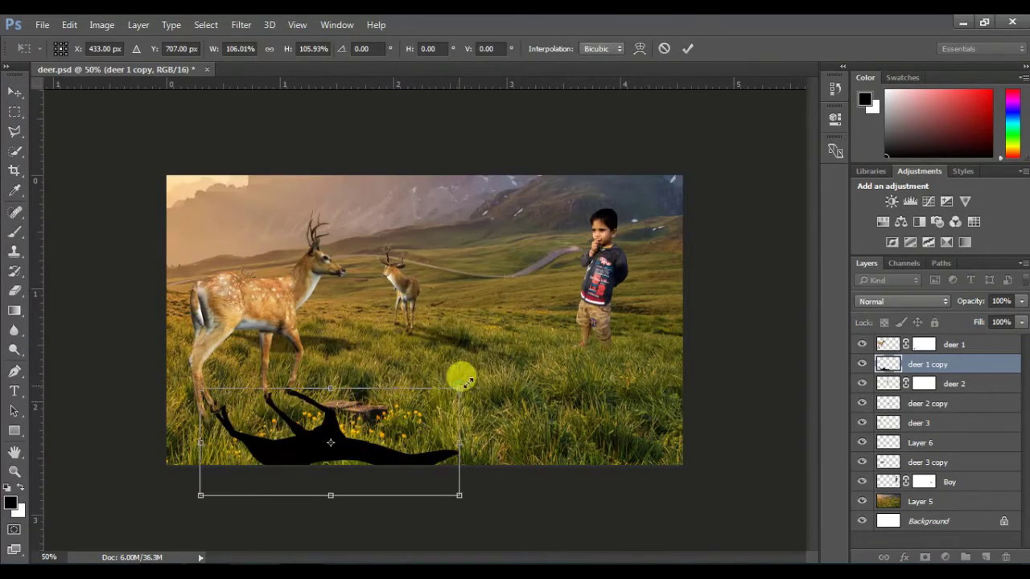
click(687, 48)
drag(325, 439, 343, 447)
Soften the shadow with Gaussian Blur and lower its opacity to 53%.
click(242, 25)
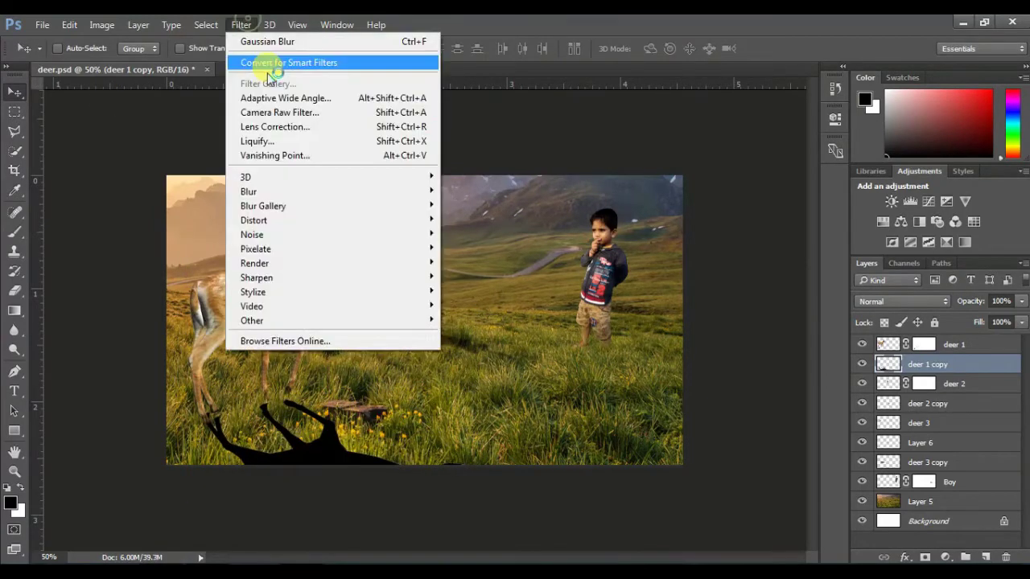
click(272, 42)
drag(1020, 301, 989, 315)
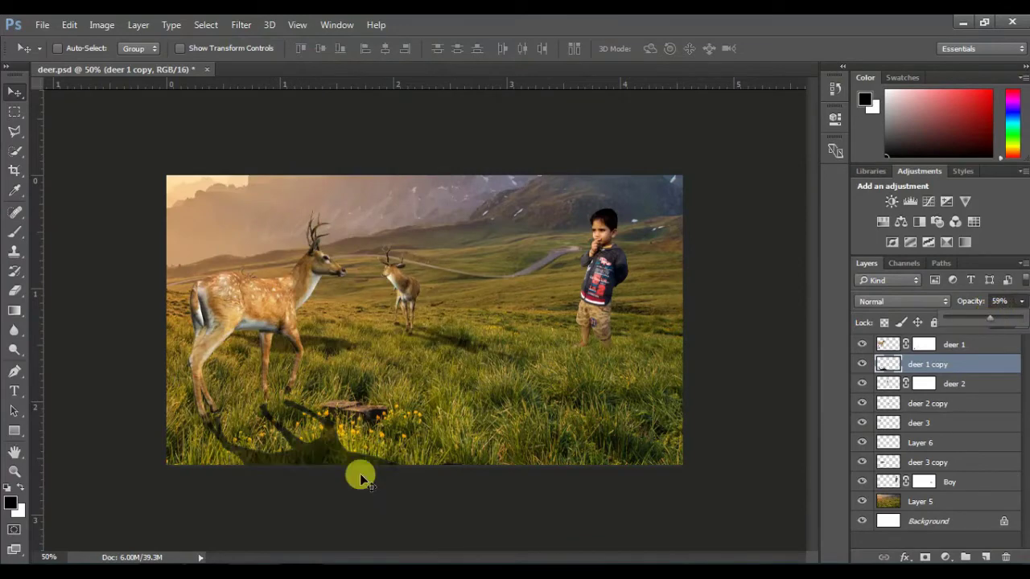
drag(338, 454, 337, 455)
click(242, 24)
click(624, 347)
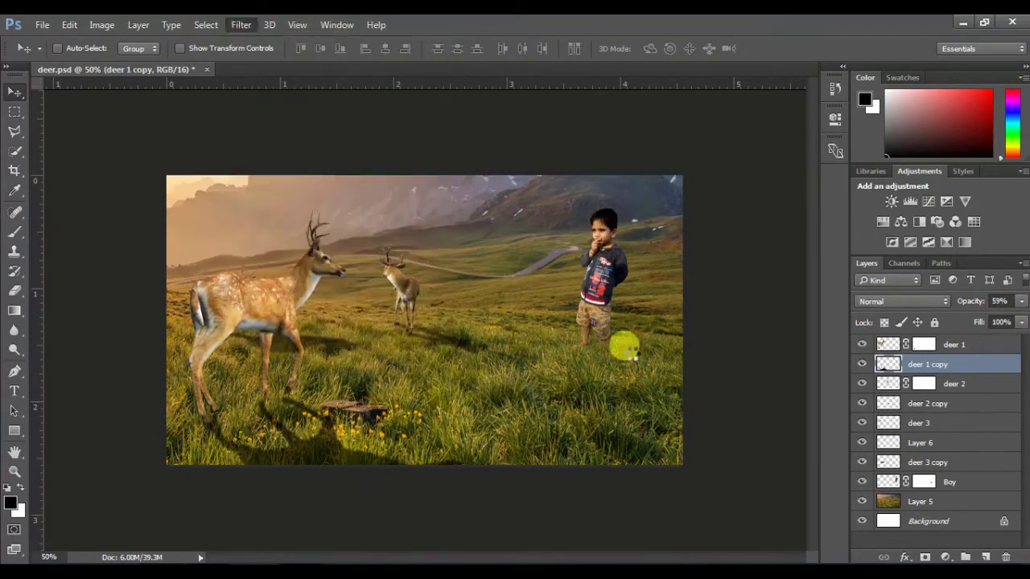
click(243, 24)
mouse_move(248, 192)
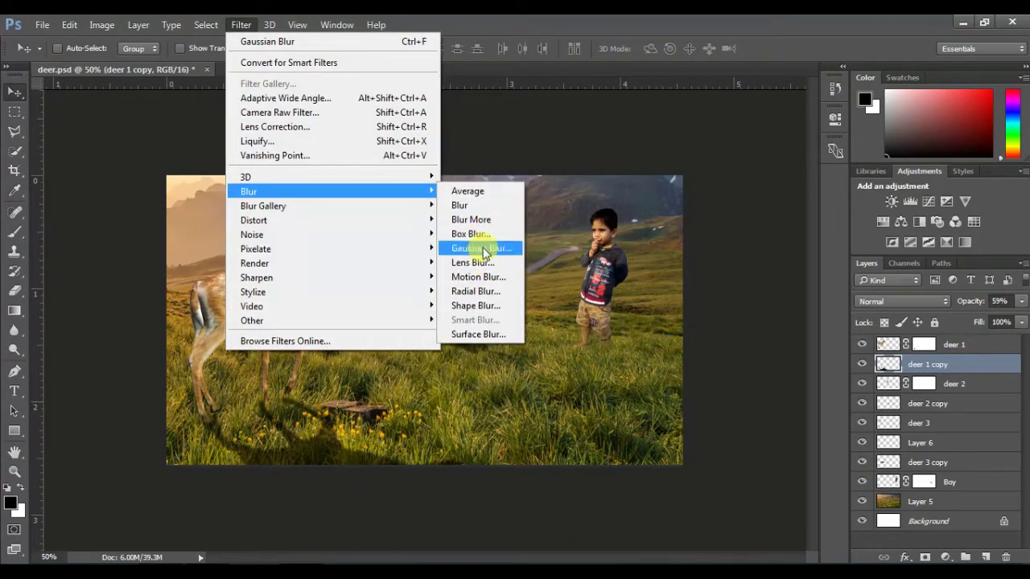
click(541, 419)
key(ctrl+alt+f)
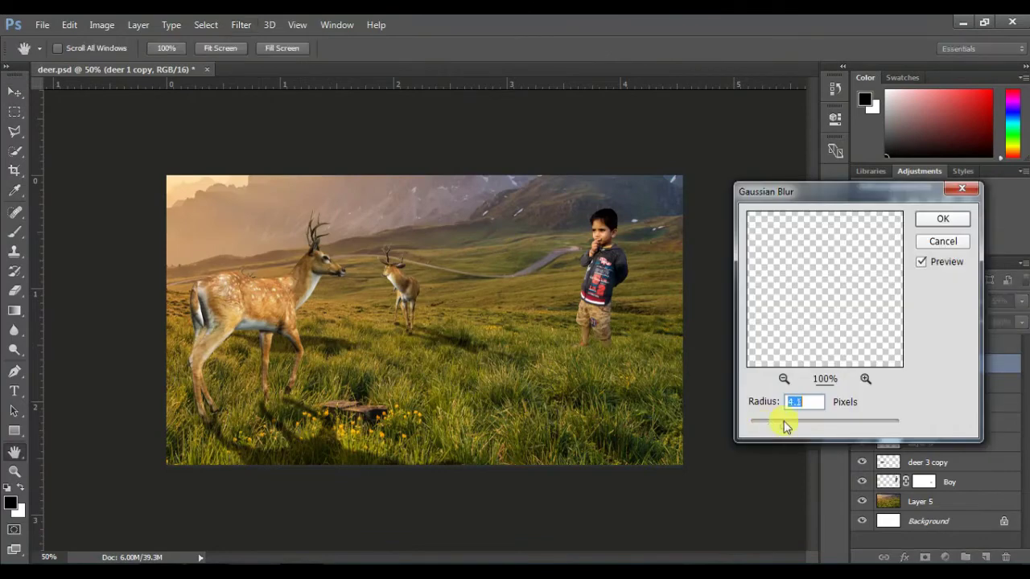
click(933, 226)
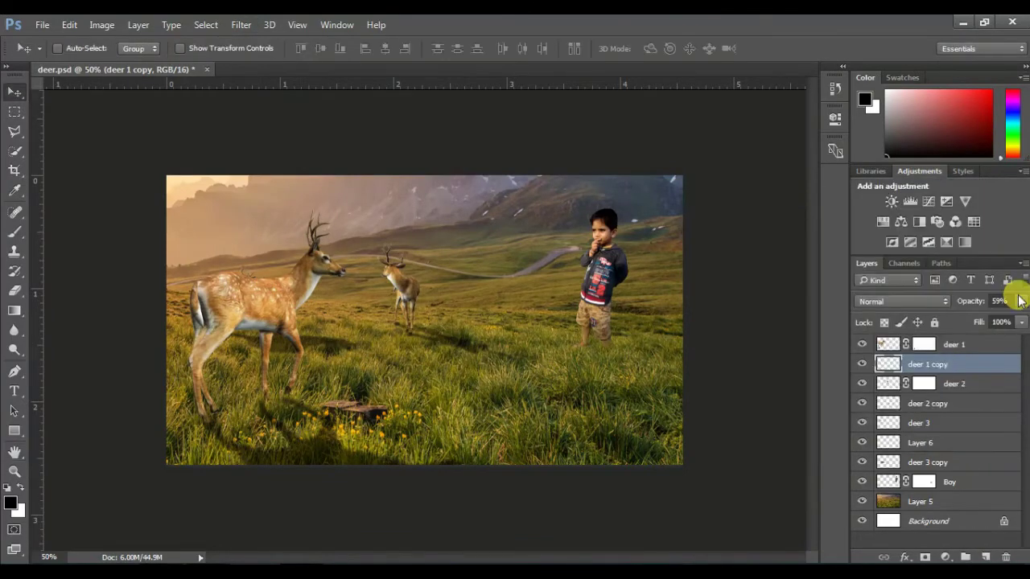
drag(979, 321, 983, 321)
text(53)
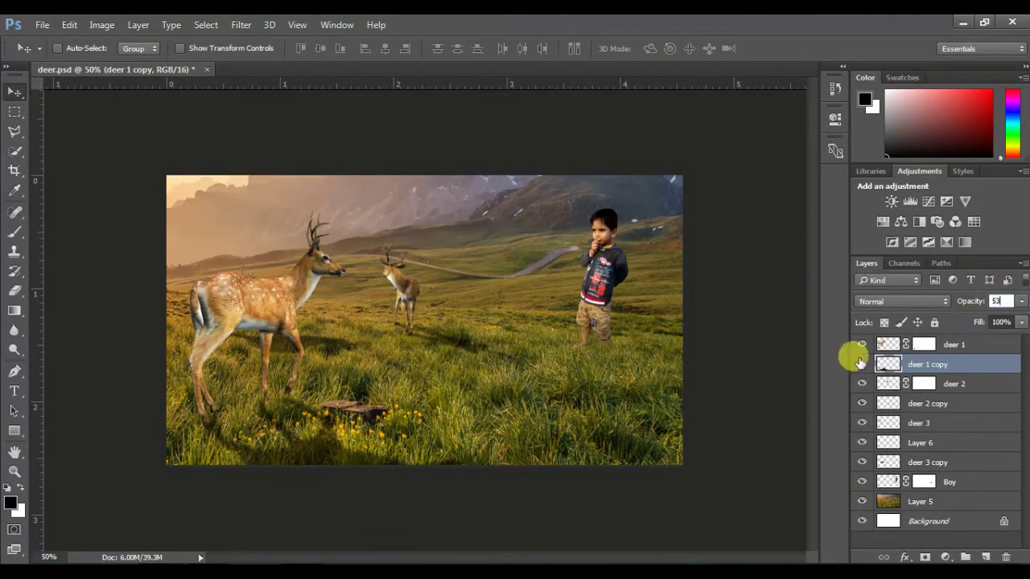
Duplicate the Boy layer into several Boy copy layers.
click(887, 481)
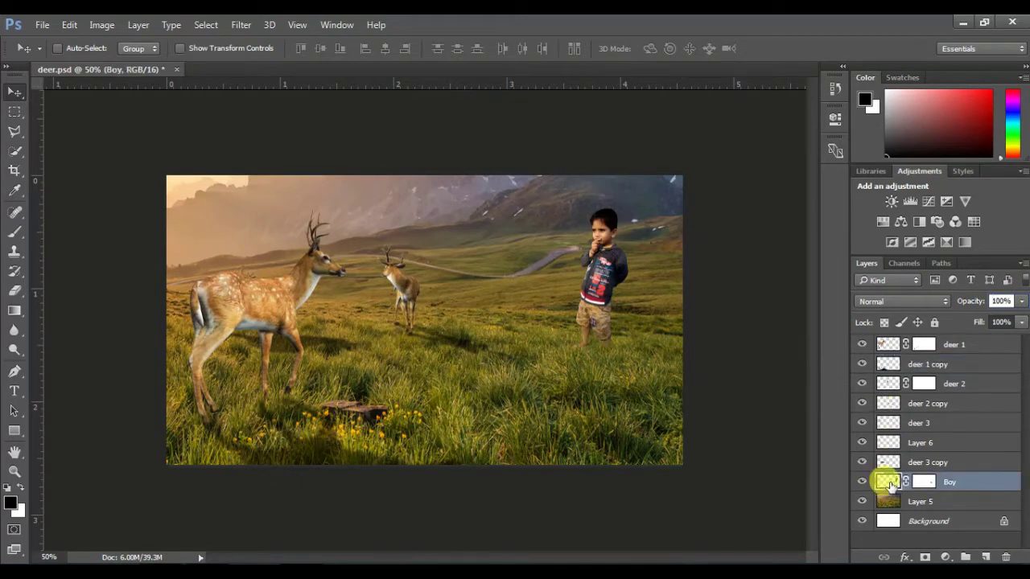
drag(887, 480, 985, 556)
ctrl+click(925, 498)
right_click(932, 503)
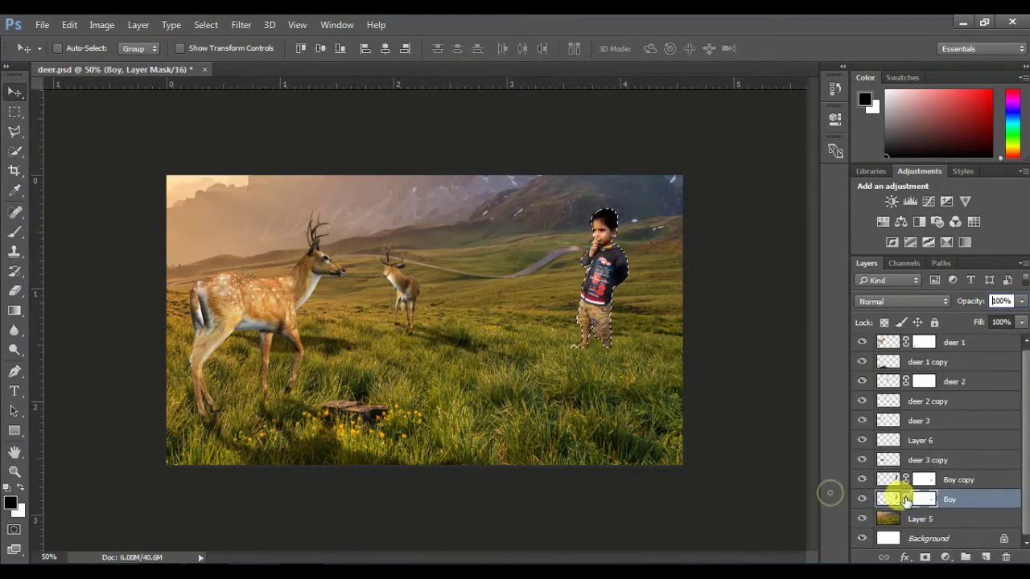
click(925, 480)
right_click(923, 479)
click(885, 395)
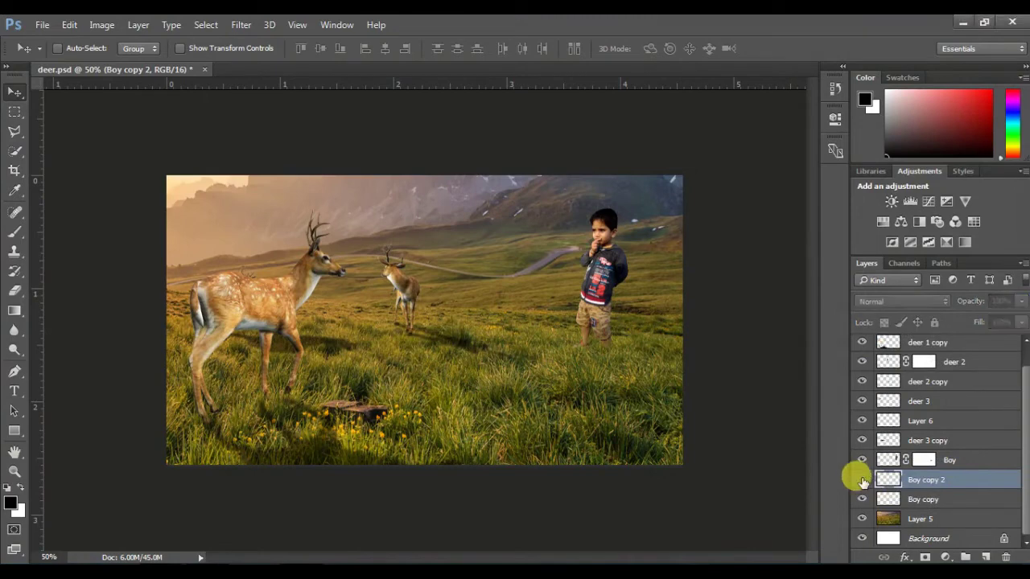
drag(930, 483, 986, 556)
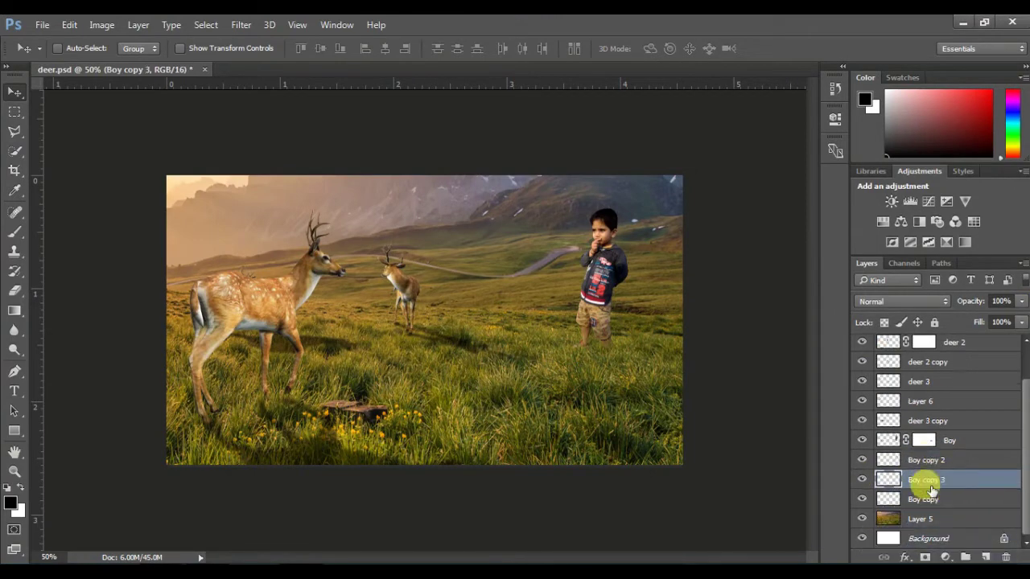
Select the extra Boy copy, Boy copy 2 and Boy copy 3 layers and delete them.
click(862, 459)
ctrl+click(887, 483)
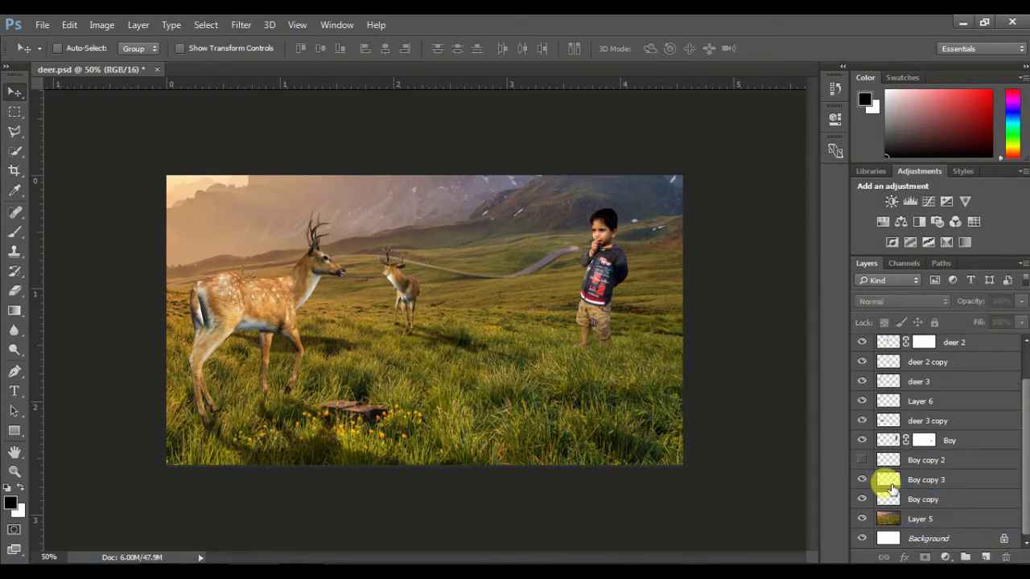
key(Return)
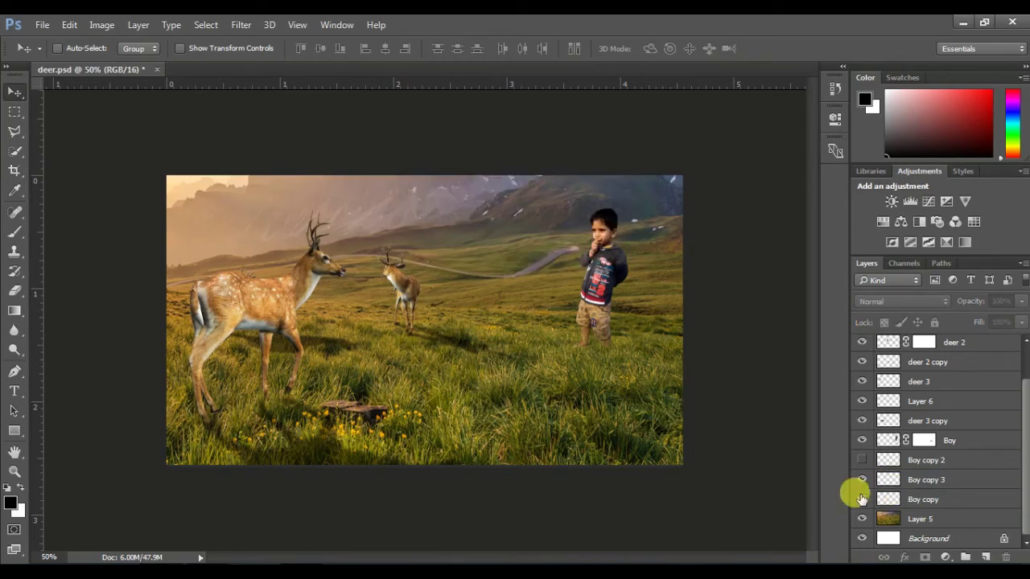
click(862, 459)
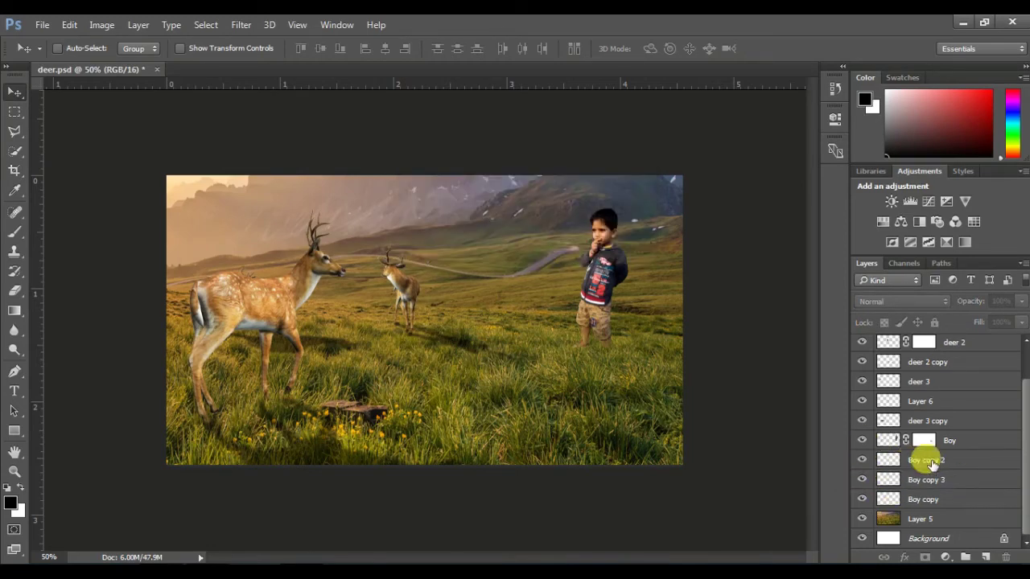
click(924, 460)
shift+click(929, 500)
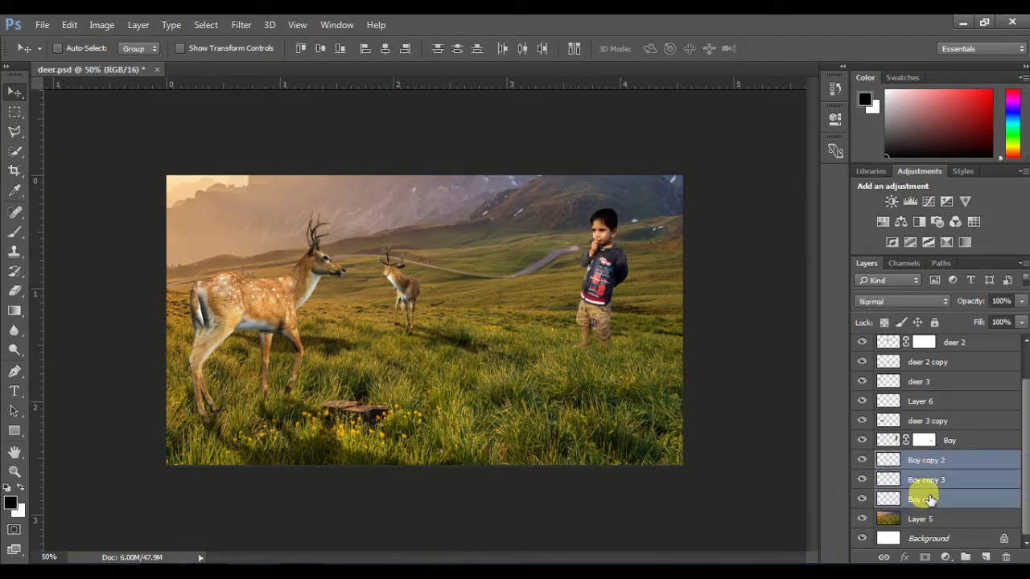
drag(954, 478, 1006, 557)
Duplicate Boy with Ctrl+J, place Boy copy below Boy, and delete its layer mask.
click(967, 480)
key(ctrl+j)
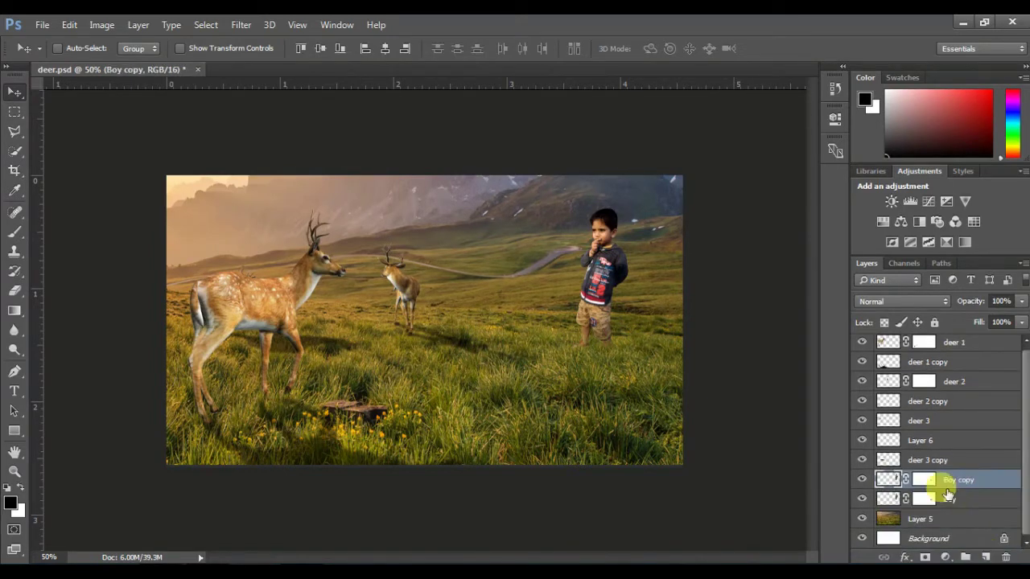
drag(942, 481, 925, 501)
right_click(925, 501)
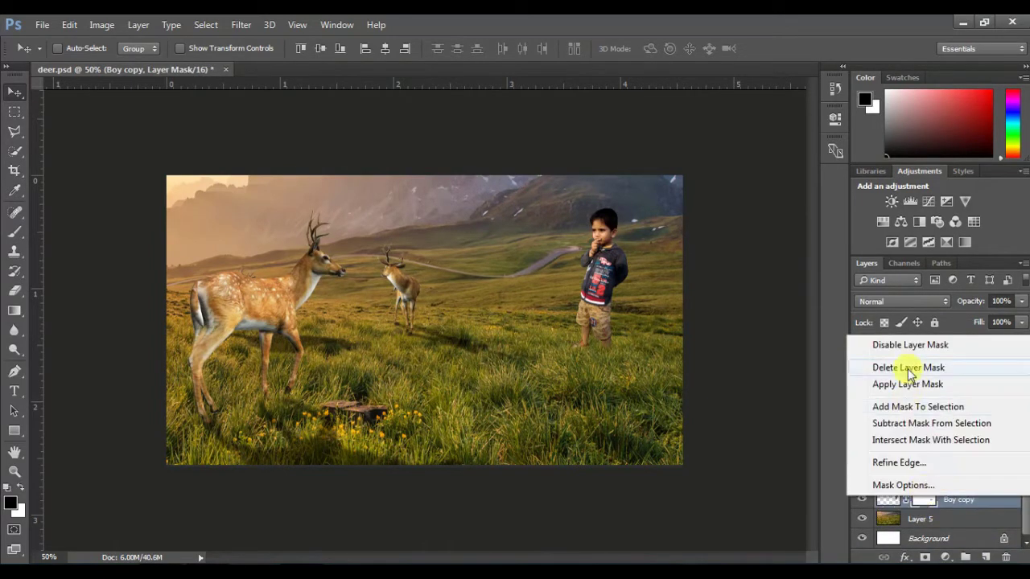
click(909, 366)
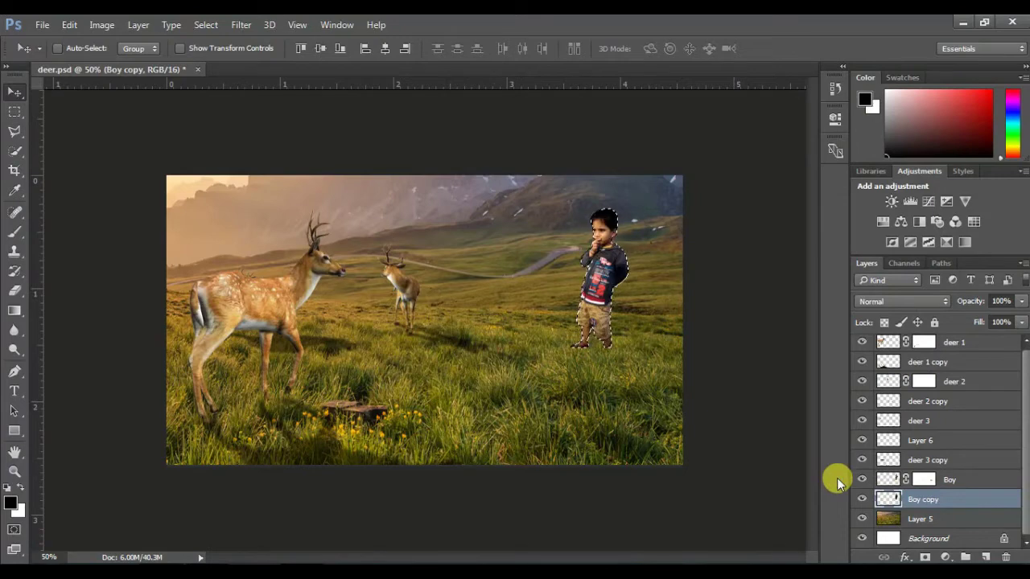
Flip the boy silhouette copy vertically and stretch it across the grass to the right.
key(ctrl+t)
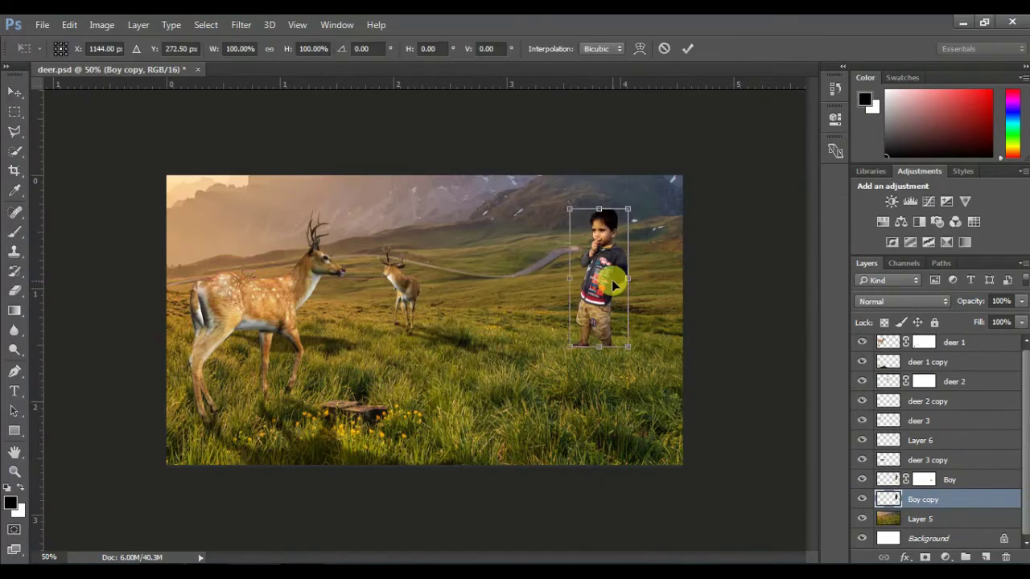
right_click(613, 283)
click(666, 527)
mouse_move(617, 321)
mouse_down()
mouse_move(626, 465)
mouse_move(792, 410)
mouse_up()
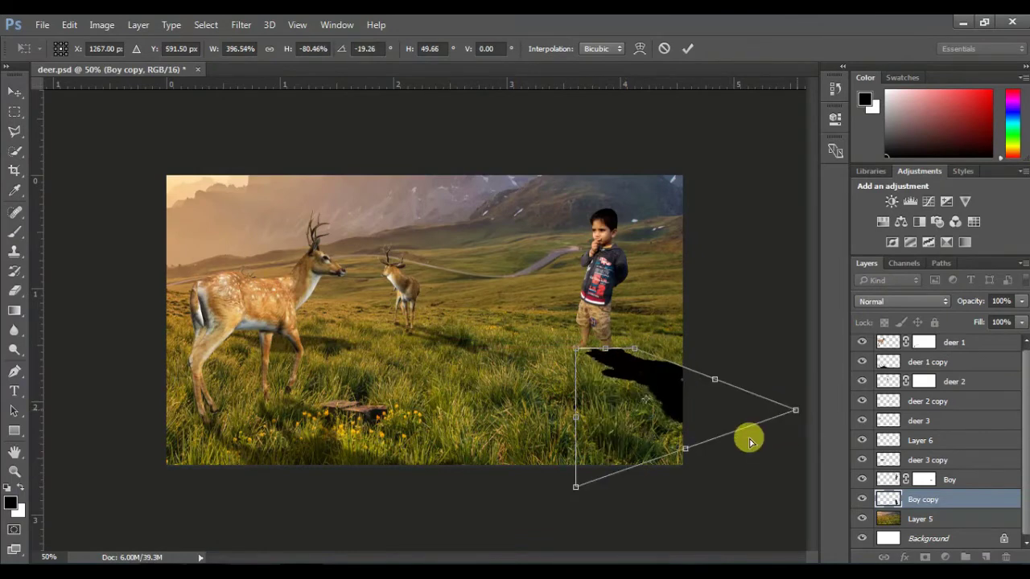
mouse_move(582, 493)
mouse_down()
mouse_move(718, 493)
mouse_move(725, 439)
mouse_up()
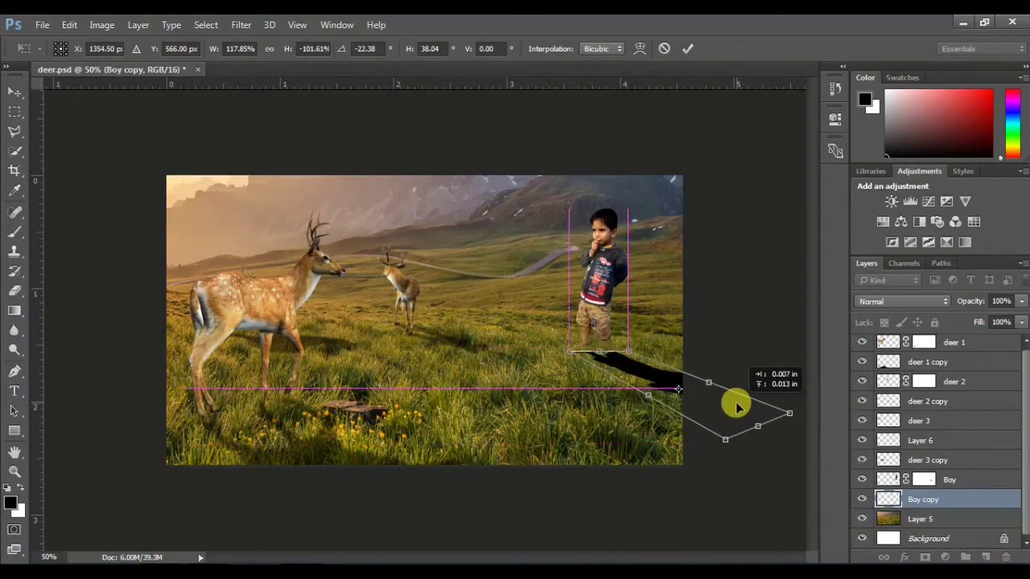
click(688, 48)
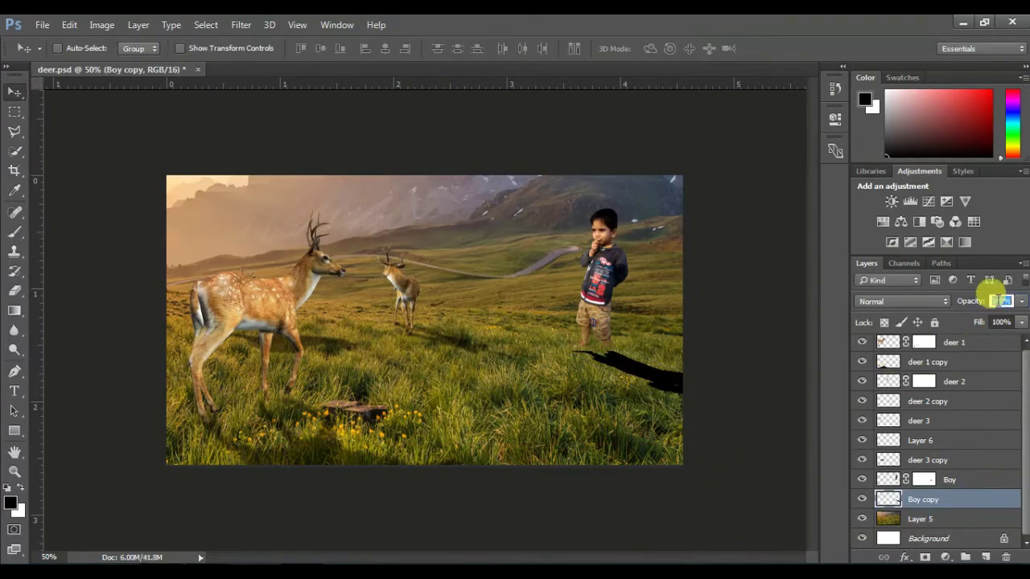
Set the boy's shadow to 53% opacity, reapply the blur, and align it with his feet.
click(1000, 301)
text(53)
click(241, 24)
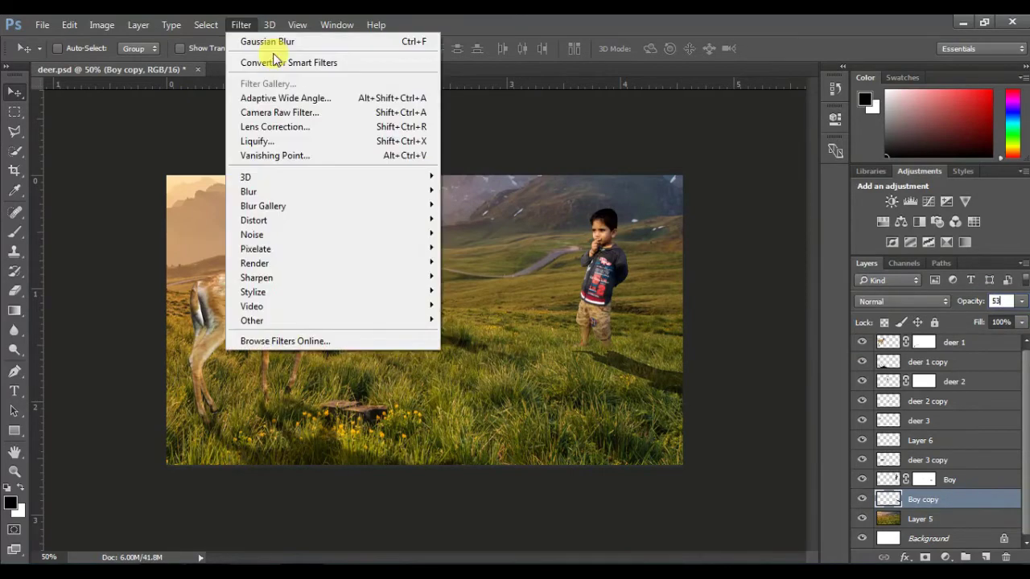
click(488, 227)
drag(607, 362, 611, 368)
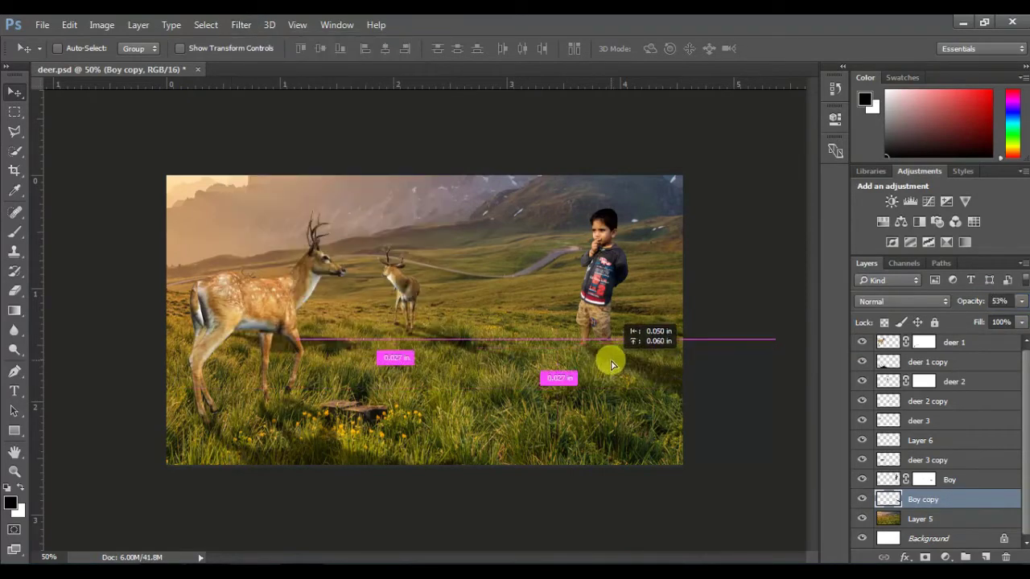
drag(611, 367, 613, 366)
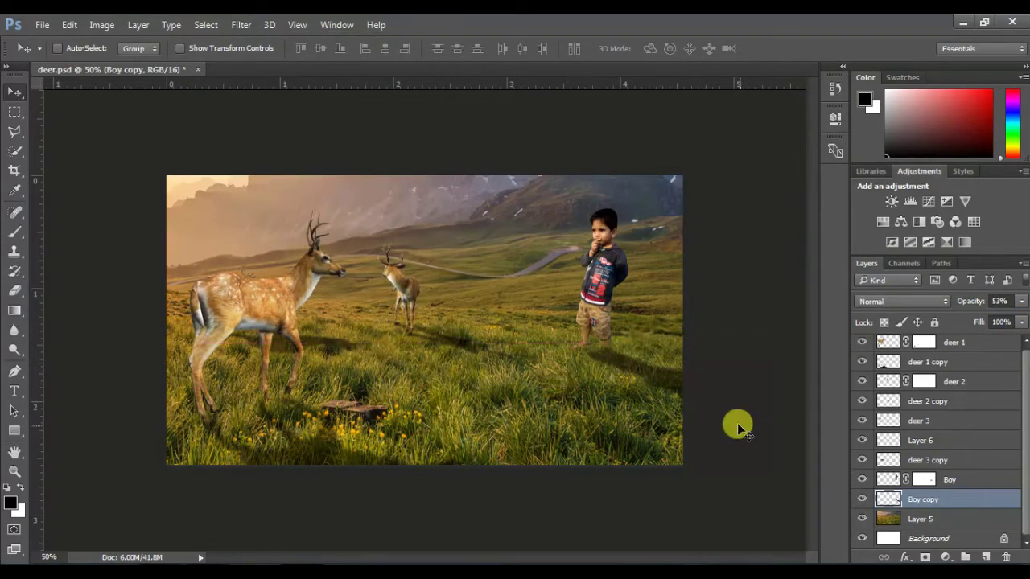
click(901, 444)
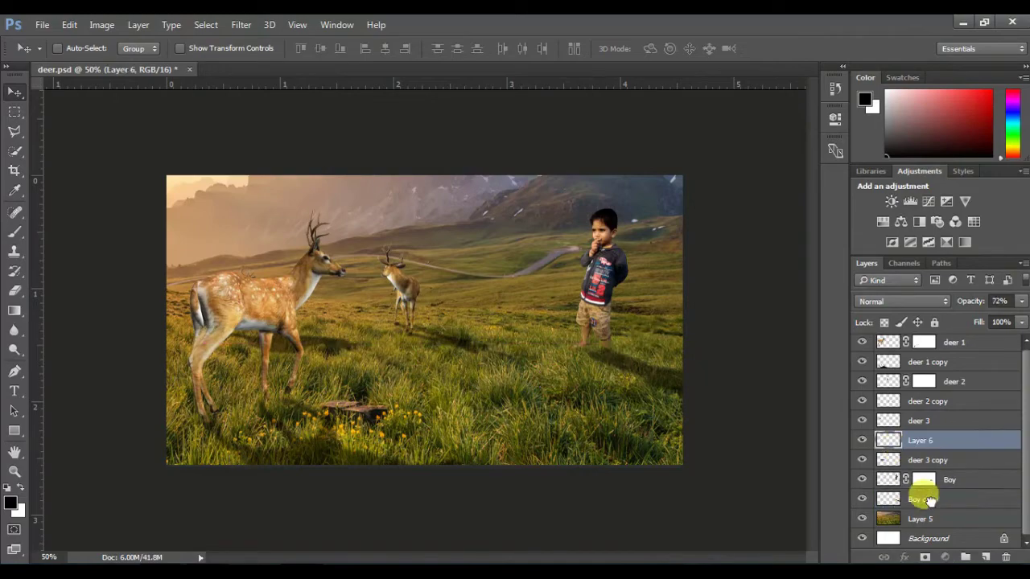
Move Layer 6 below Boy copy and zoom in on the boy's feet.
drag(914, 437, 920, 508)
key(ctrl+plus)
key(ctrl+plus)
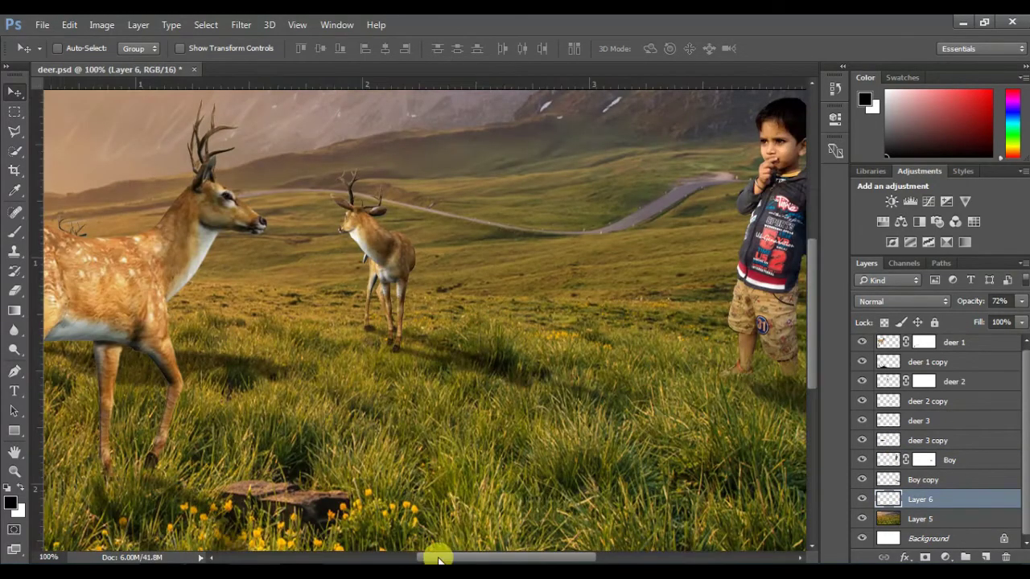
key(ctrl+plus)
drag(437, 555, 551, 557)
Paint a faint black contact shadow under the boy's feet with a small brush, then zoom out.
key(b)
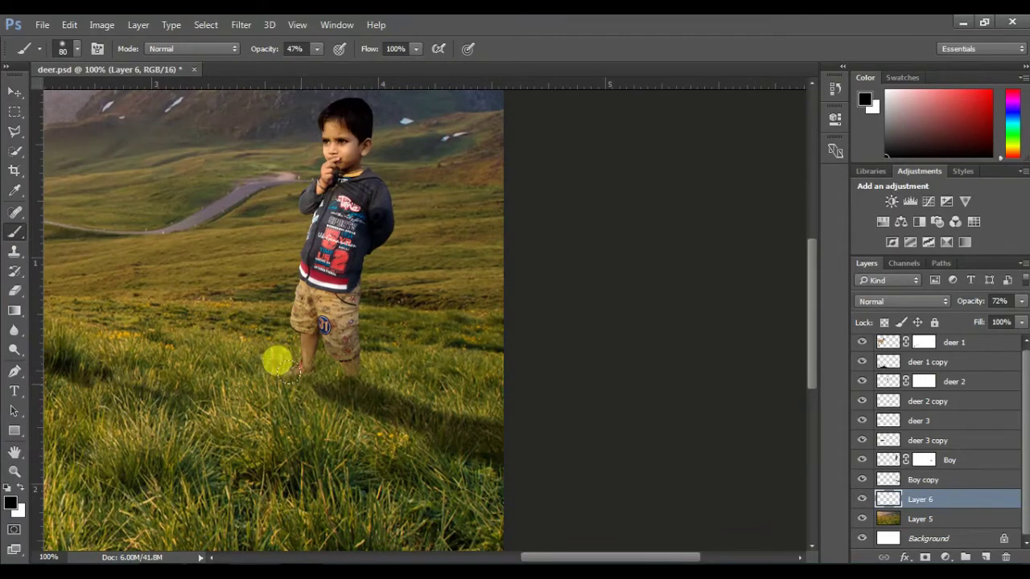
key(bracketleft)
key(bracketleft)
drag(296, 373, 287, 362)
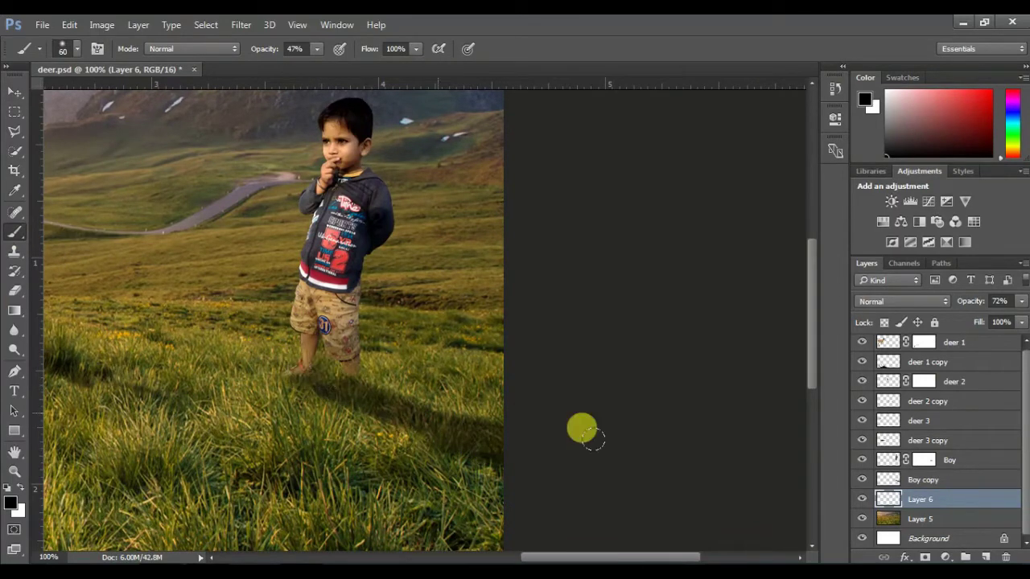
scroll(724, 511, left, 2)
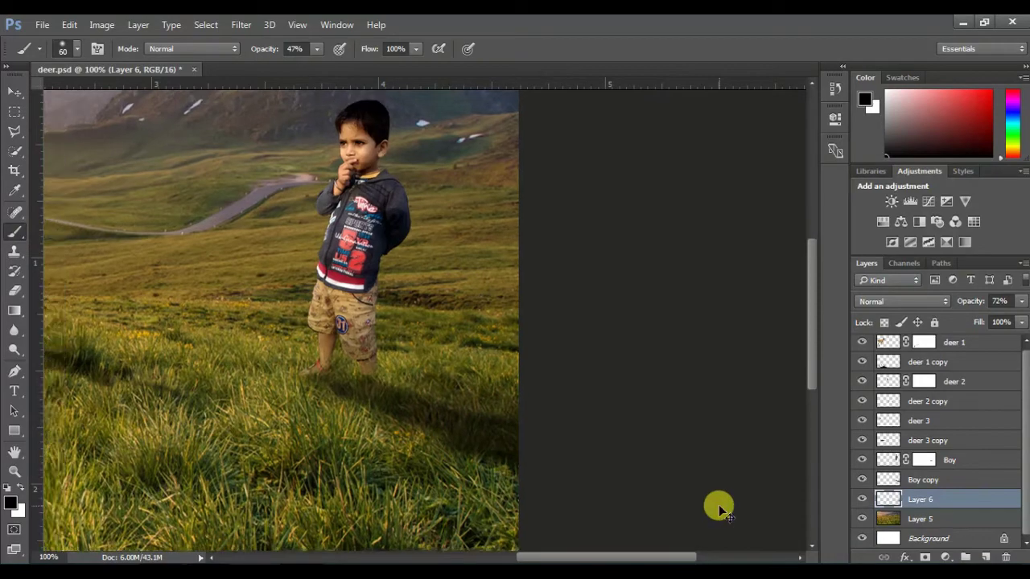
key(ctrl+minus)
key(ctrl+minus)
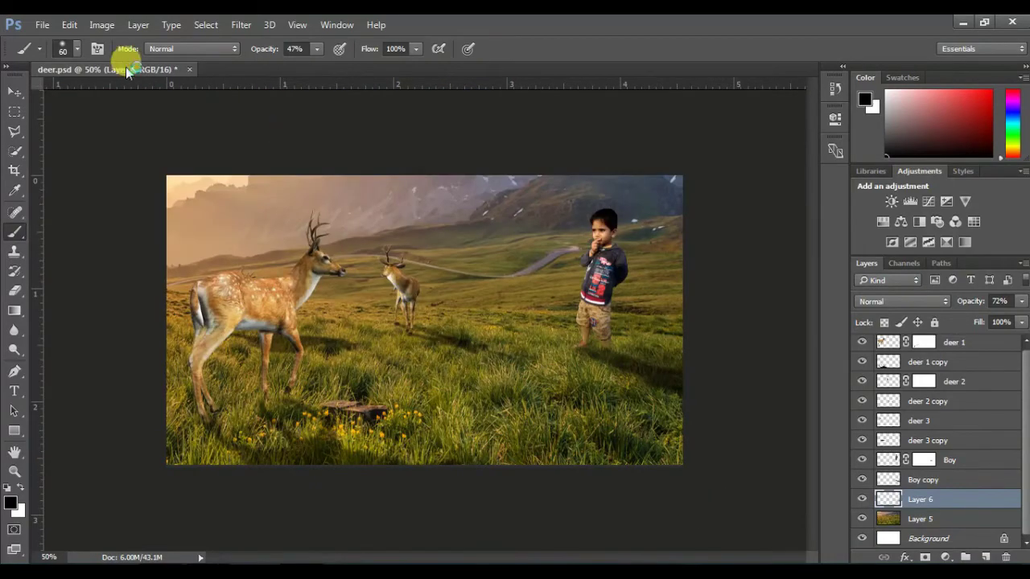
drag(126, 70, 131, 96)
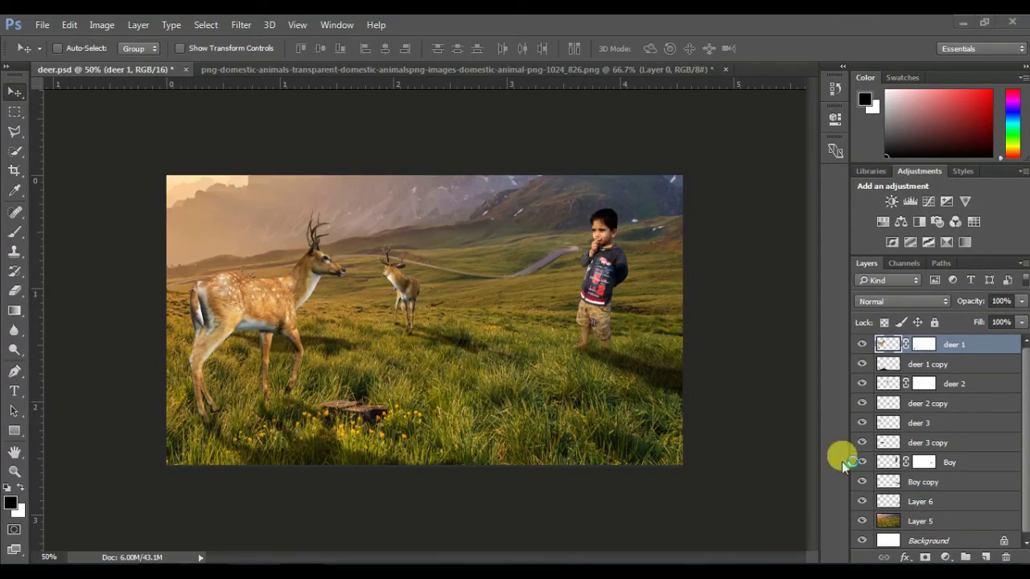
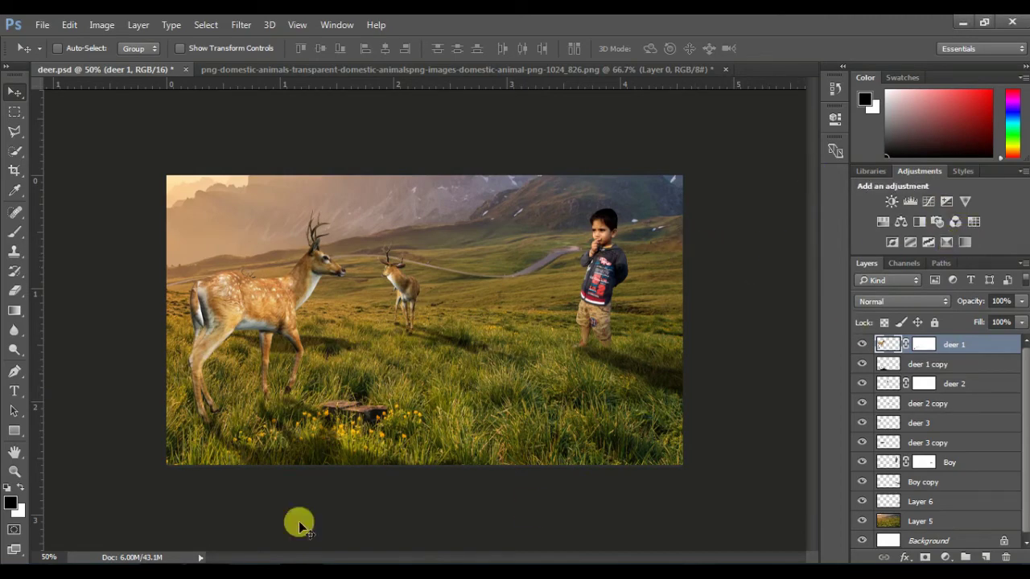
Add a Gradient Map adjustment using the Black, White gradient preset.
click(965, 242)
click(660, 161)
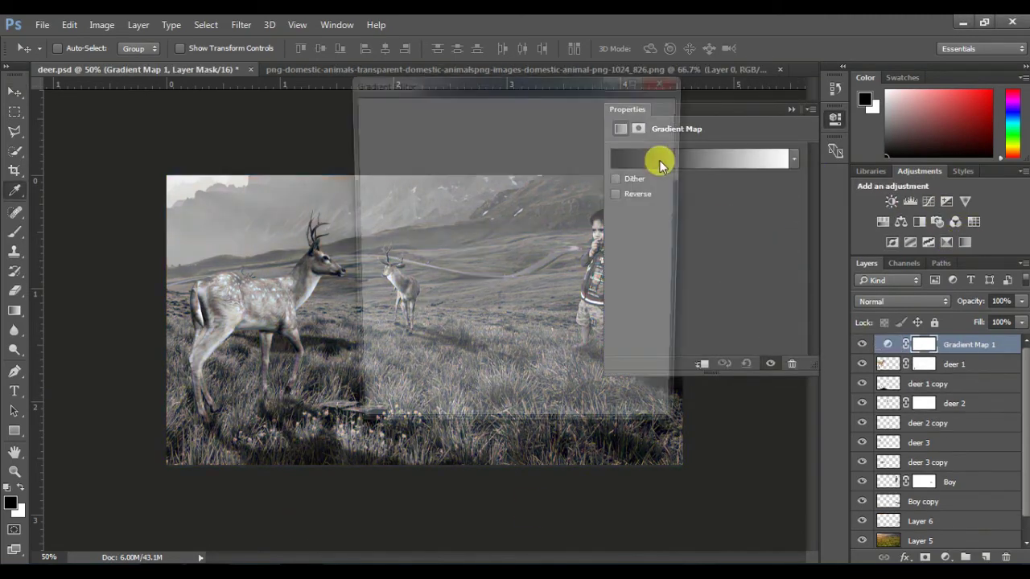
click(425, 139)
click(489, 254)
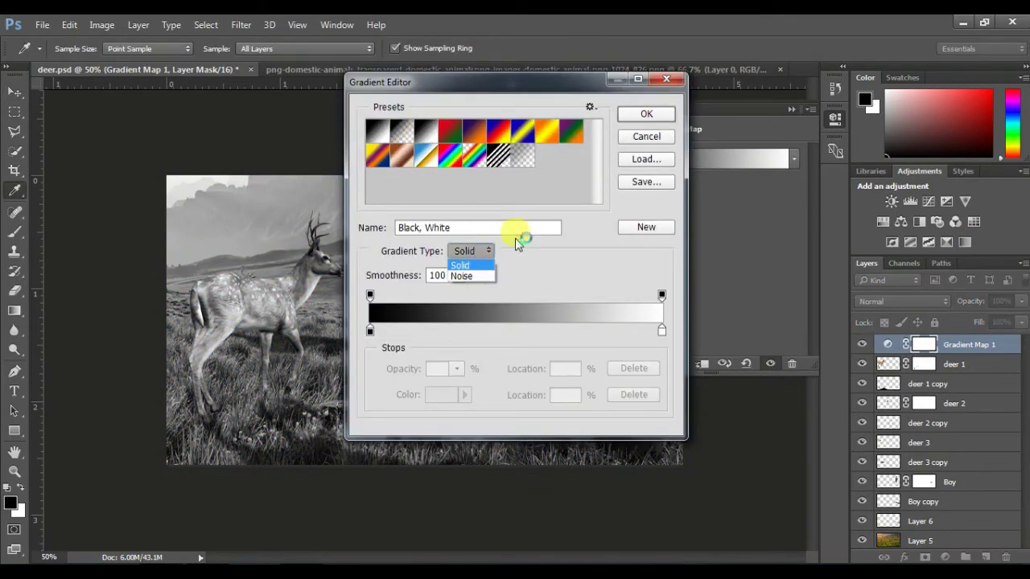
click(646, 114)
click(792, 108)
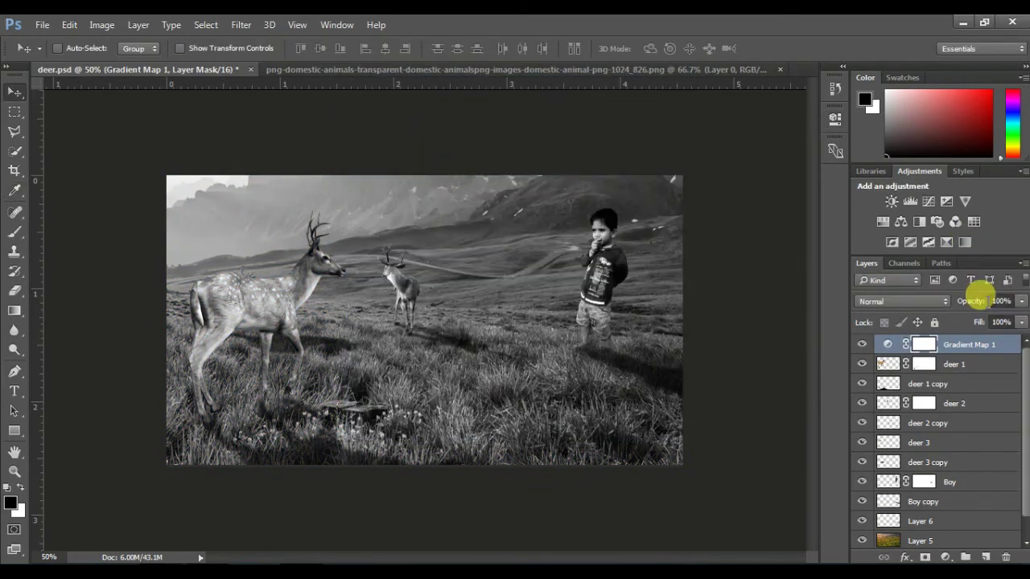
Blend the Gradient Map in Soft Light at about 17% opacity.
click(925, 301)
click(905, 175)
click(1021, 301)
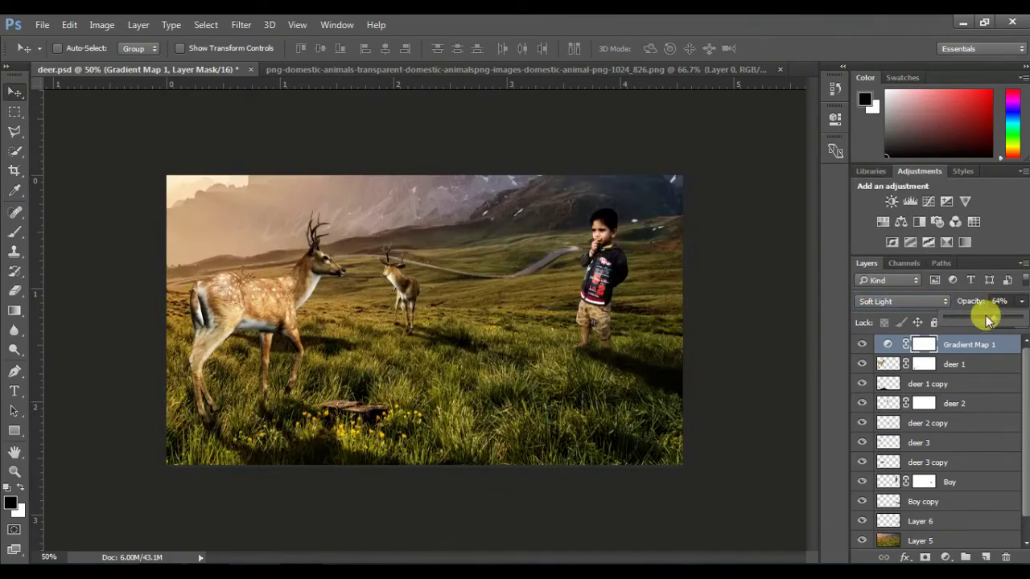
drag(1020, 318, 966, 319)
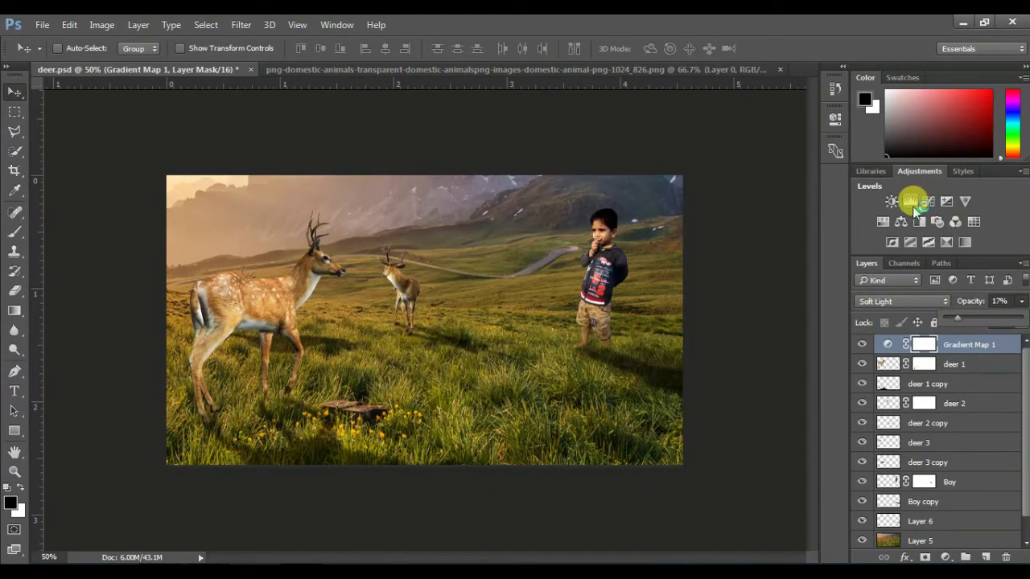
Add a Gradient Fill layer with a black-to-orange gradient, midpoint around 66%.
click(945, 557)
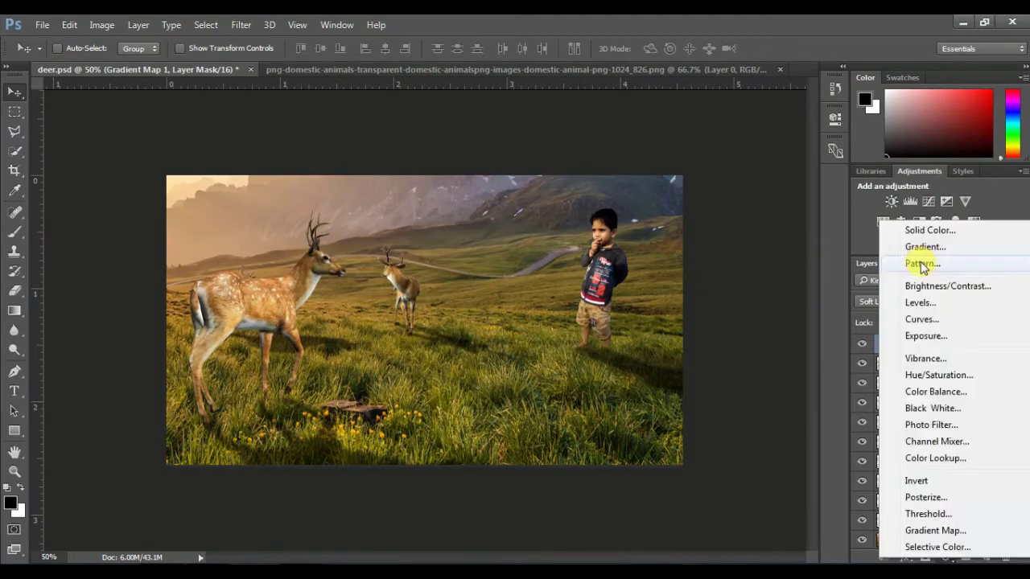
click(924, 246)
click(493, 166)
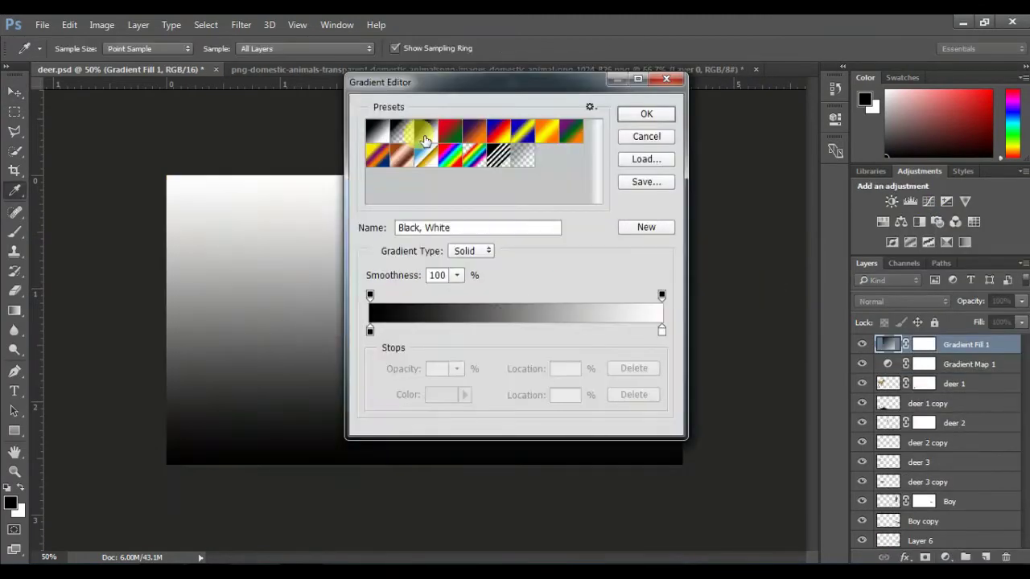
click(661, 330)
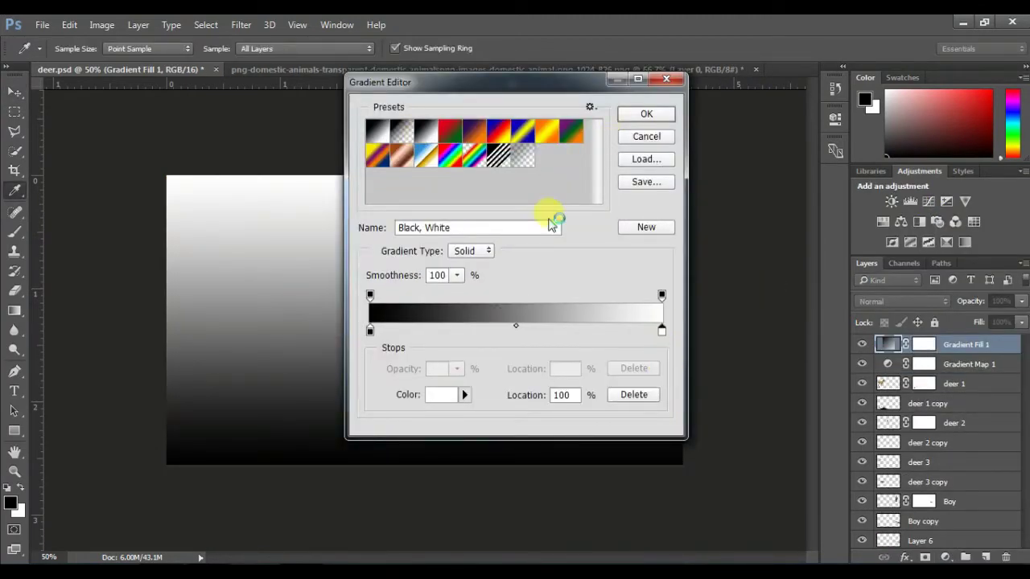
click(479, 134)
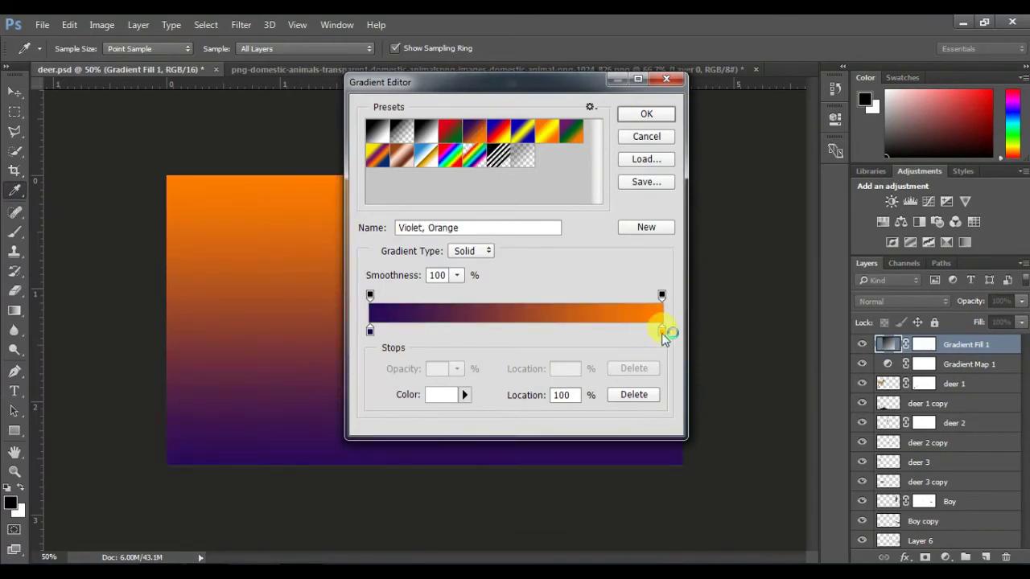
click(440, 395)
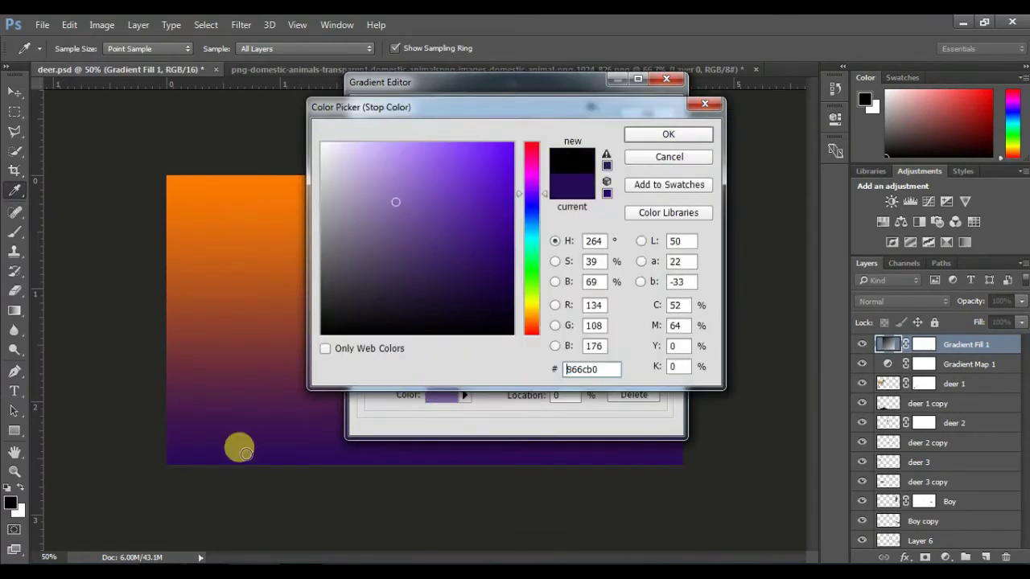
click(323, 338)
click(639, 135)
drag(519, 326, 562, 326)
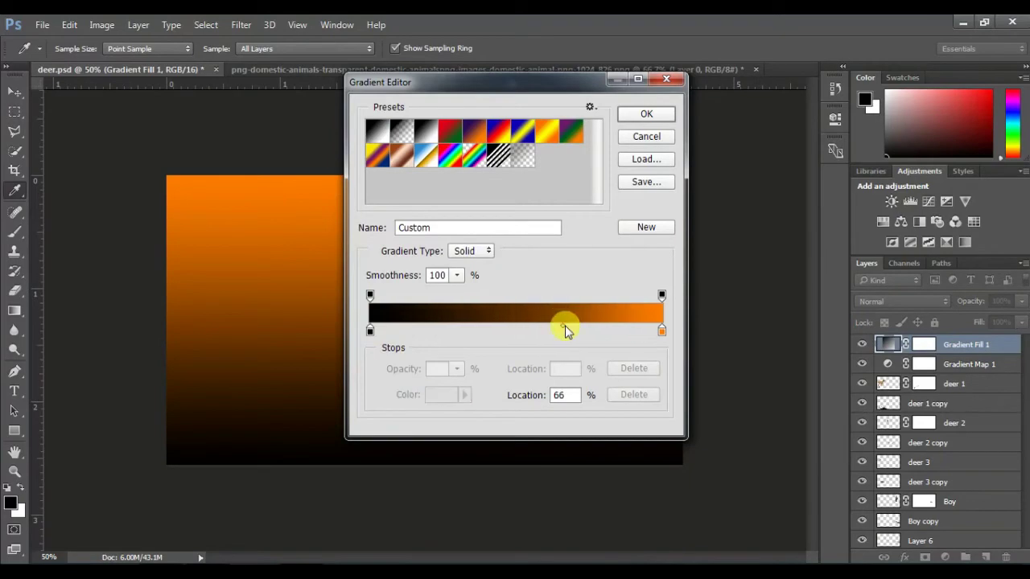
click(653, 115)
Make the fill a reversed radial glow in the upper-left corner at 288% scale.
click(483, 189)
click(483, 207)
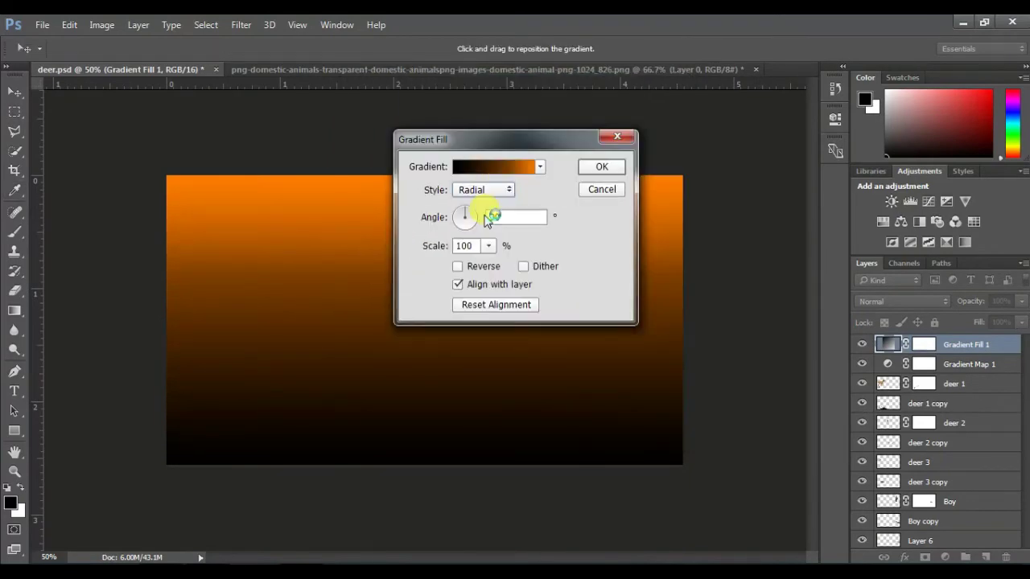
click(481, 265)
drag(246, 269, 197, 234)
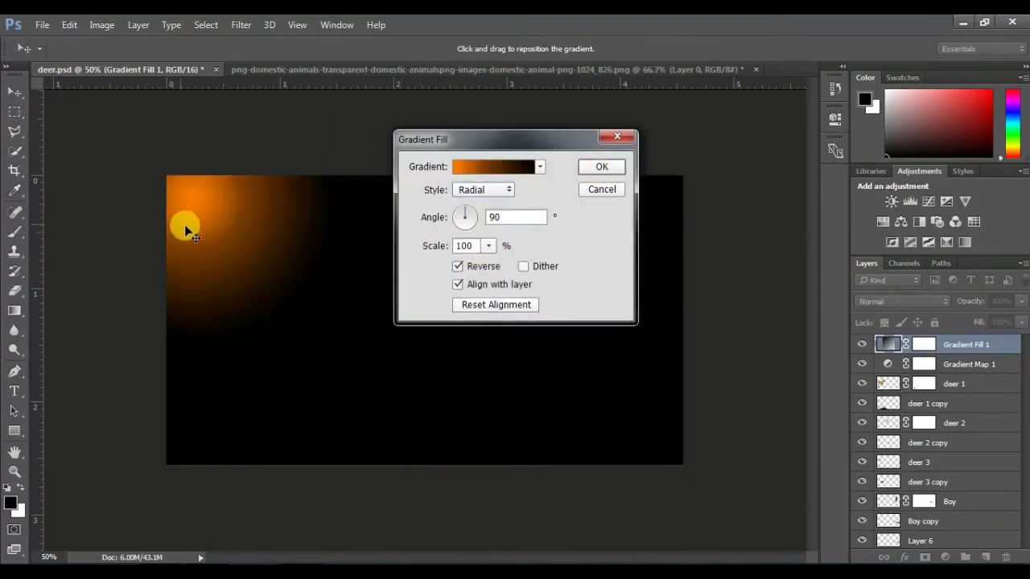
drag(491, 263, 504, 265)
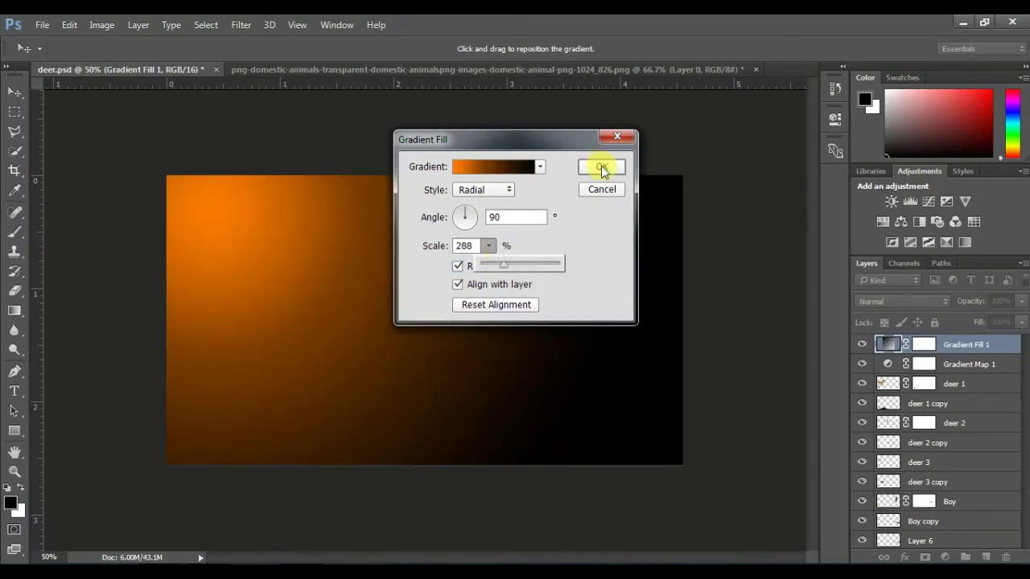
mouse_move(286, 222)
mouse_down()
mouse_move(319, 229)
mouse_move(357, 265)
mouse_move(305, 271)
mouse_move(281, 257)
mouse_up()
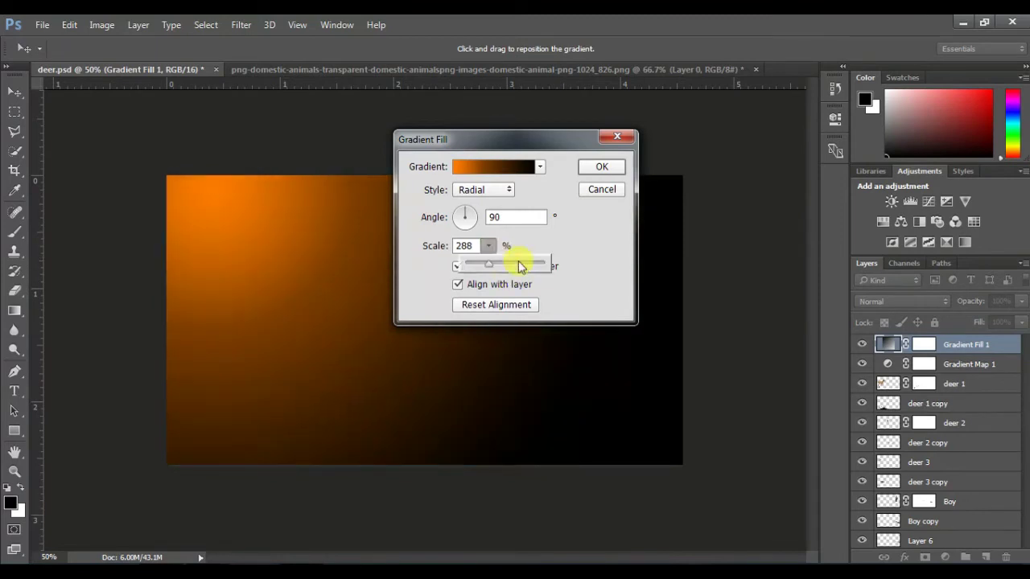
drag(519, 267, 512, 267)
click(601, 167)
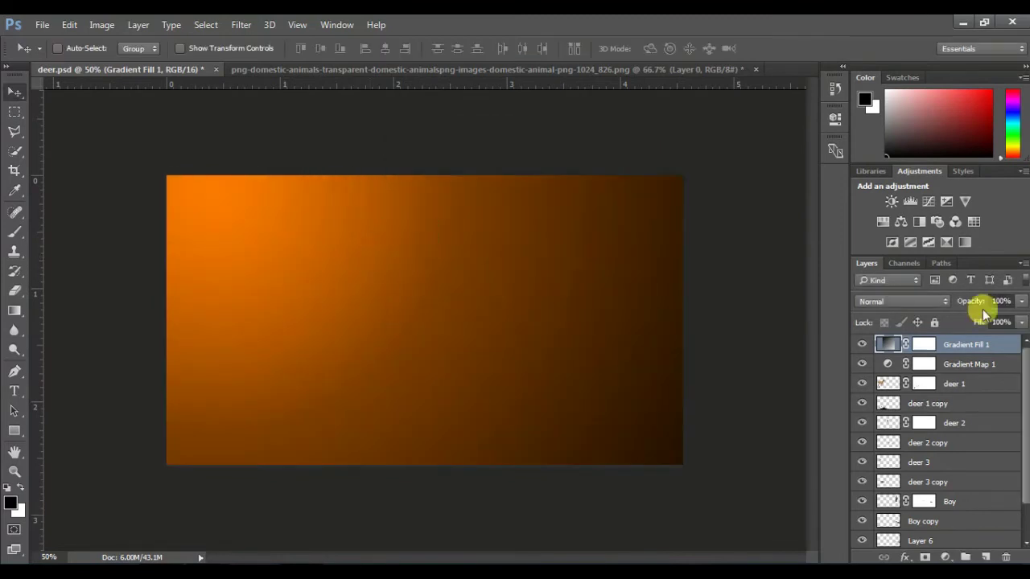
Blend Gradient Fill 1 in Soft Light at 50% opacity.
click(901, 301)
click(877, 165)
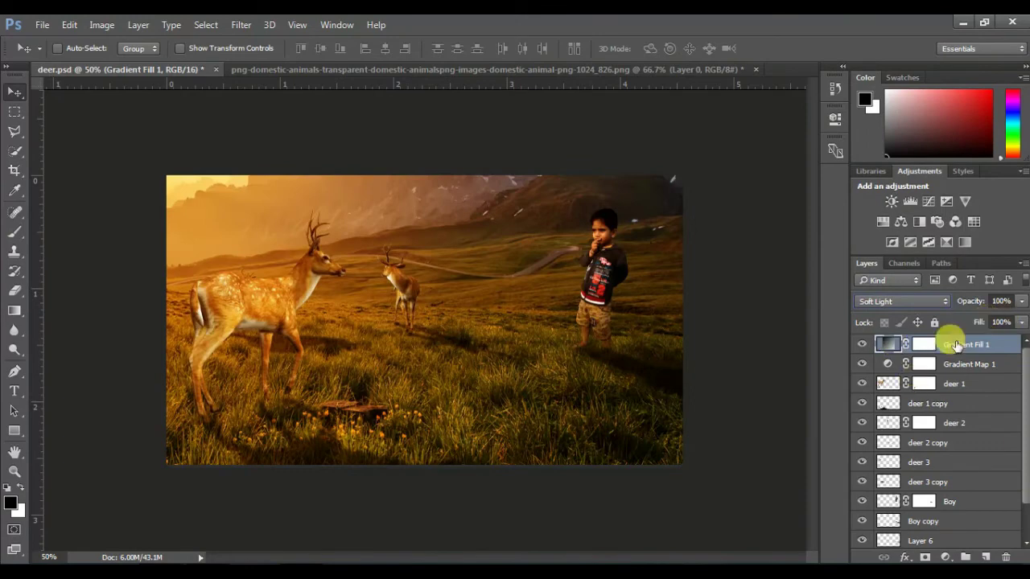
click(1021, 301)
drag(1020, 317, 977, 321)
click(862, 344)
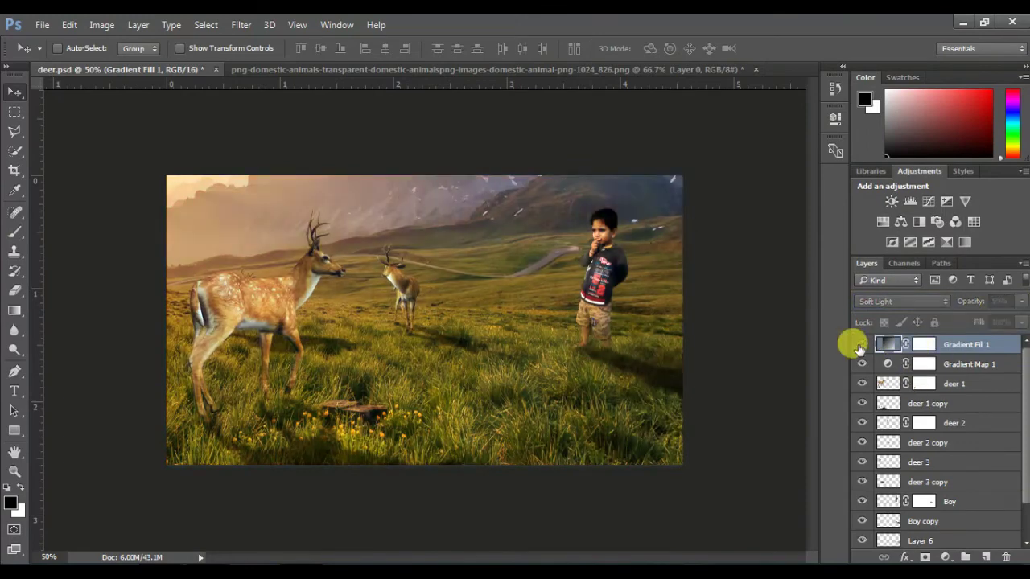
Hide Gradient Map 1 and add a Warming Filter (85) Photo Filter at 42% density.
click(862, 344)
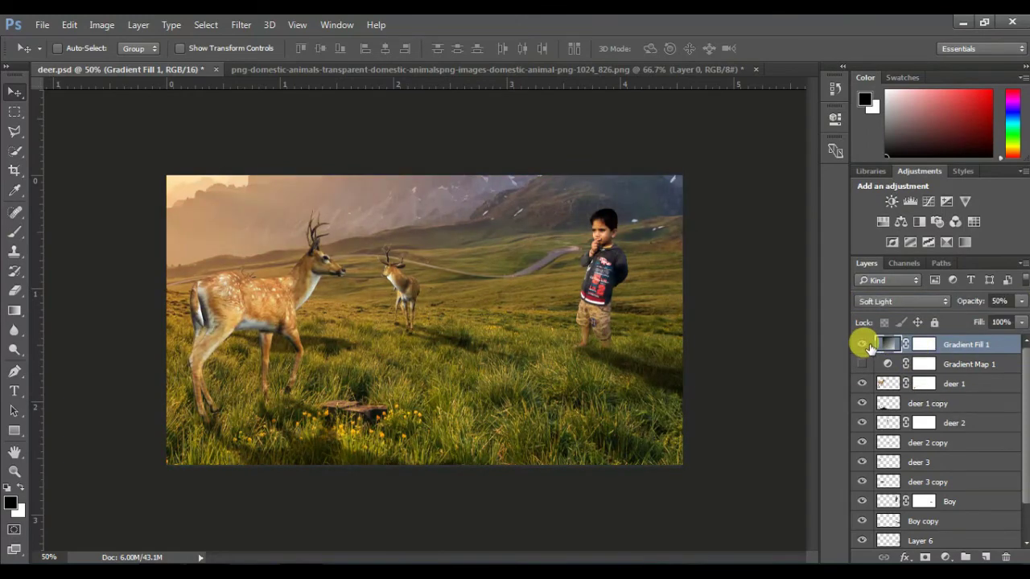
click(946, 557)
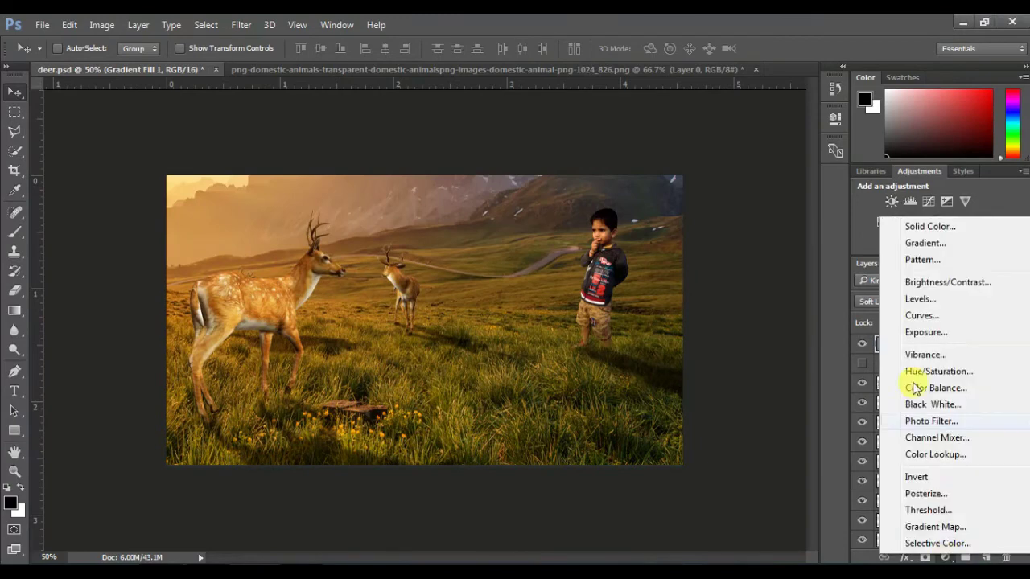
click(933, 421)
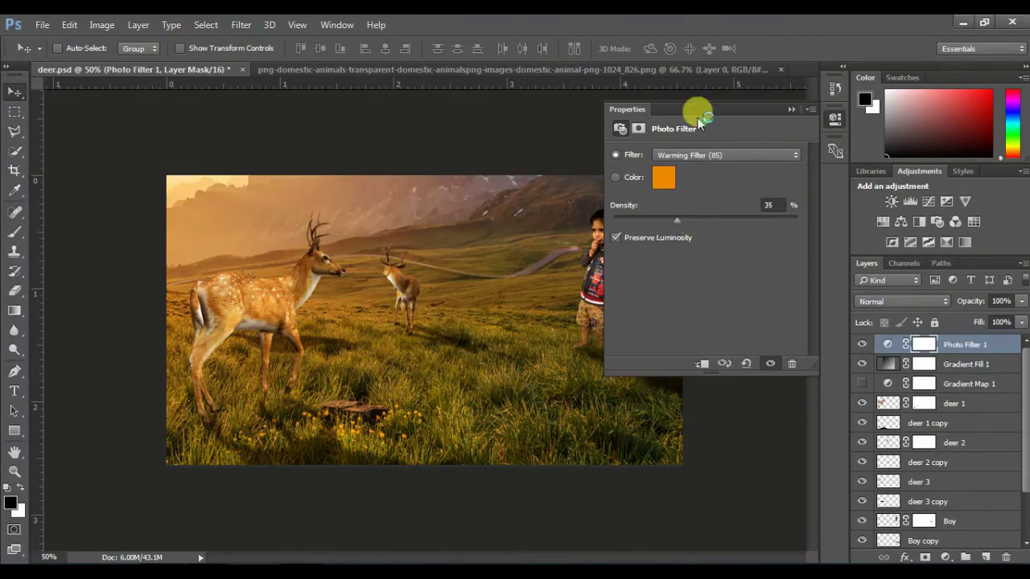
drag(740, 109, 826, 114)
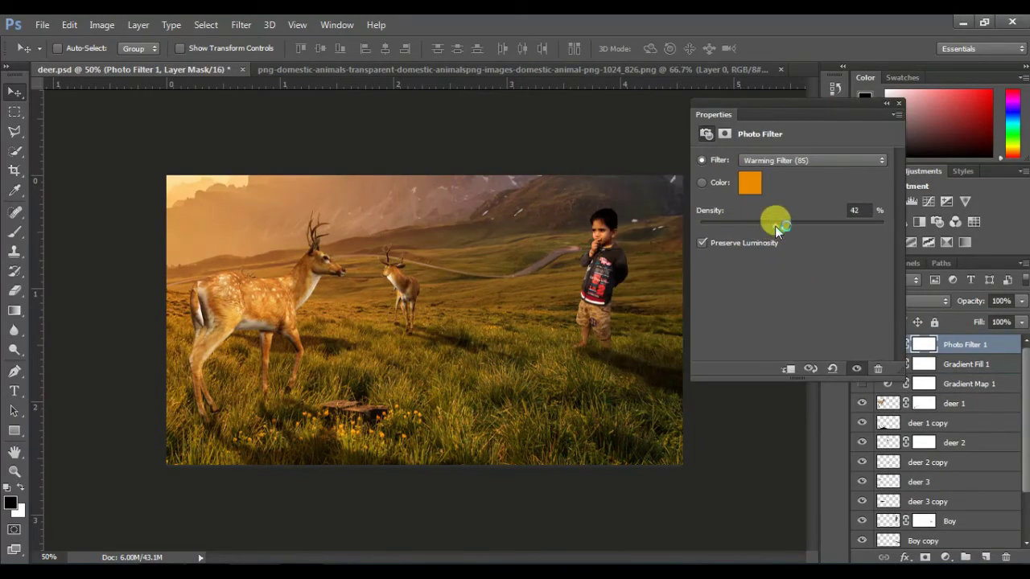
drag(774, 225, 752, 226)
click(887, 108)
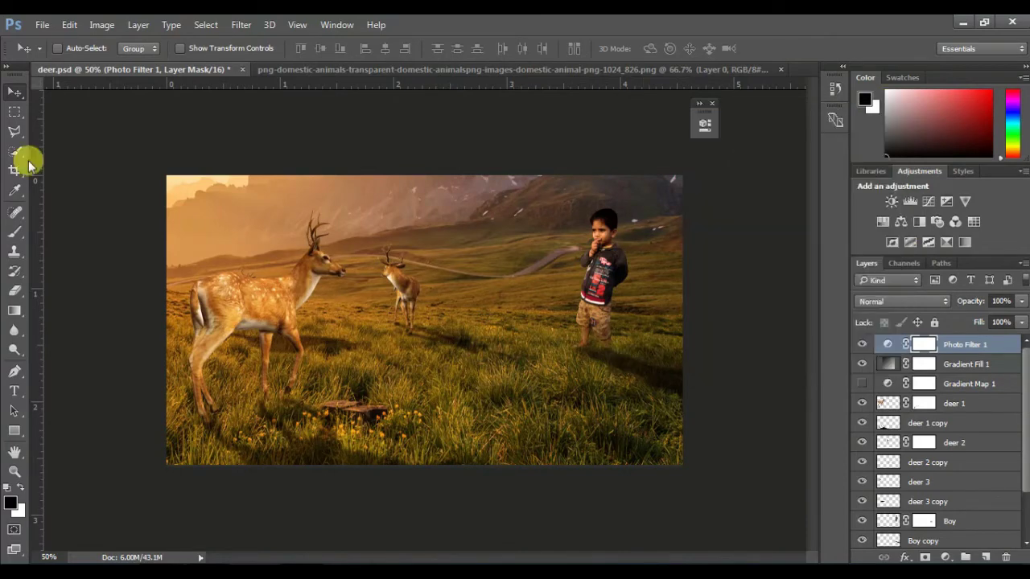
click(14, 170)
Expand the crop up and left to include the setting sun and ridge, then commit.
click(416, 430)
drag(420, 432, 421, 435)
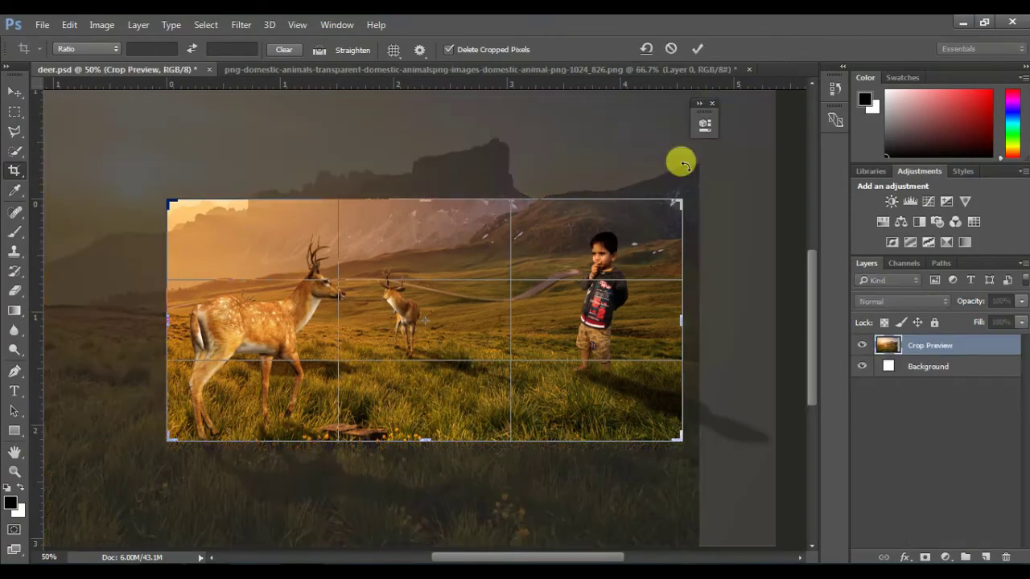
drag(679, 320, 661, 321)
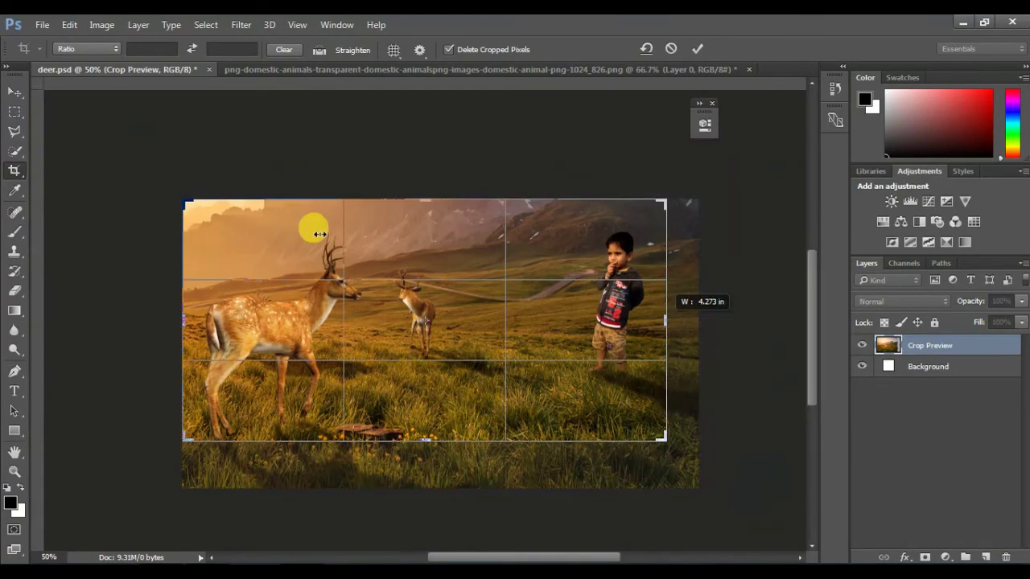
drag(183, 201, 138, 173)
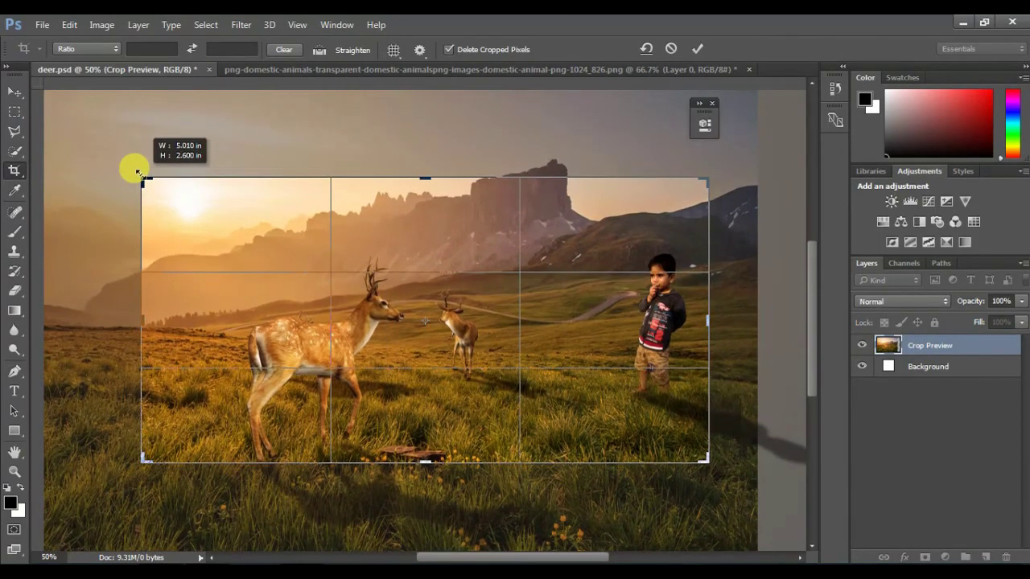
click(696, 48)
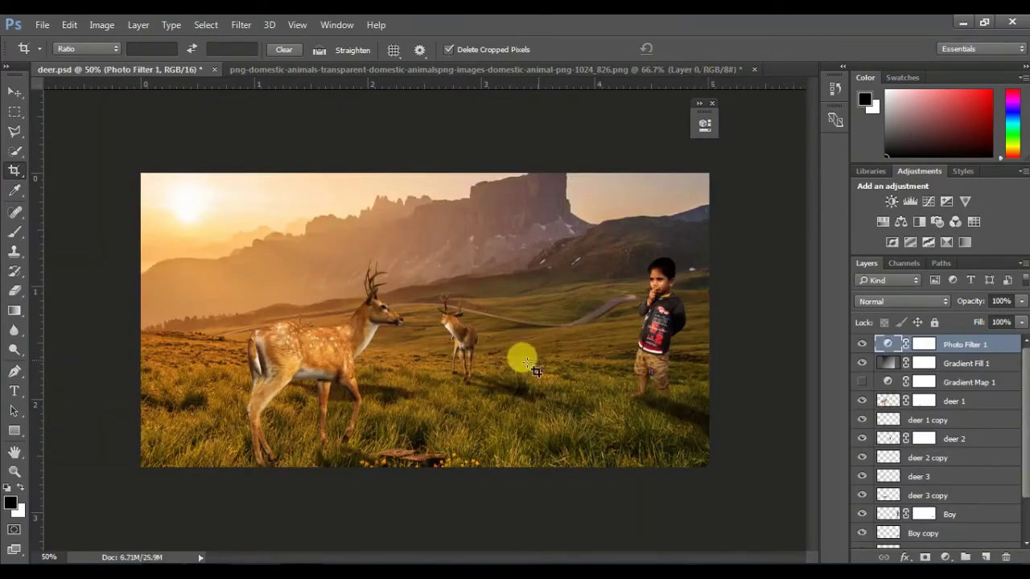
Move deer 3 and deer 3 copy onto the left meadow behind the large deer.
click(884, 477)
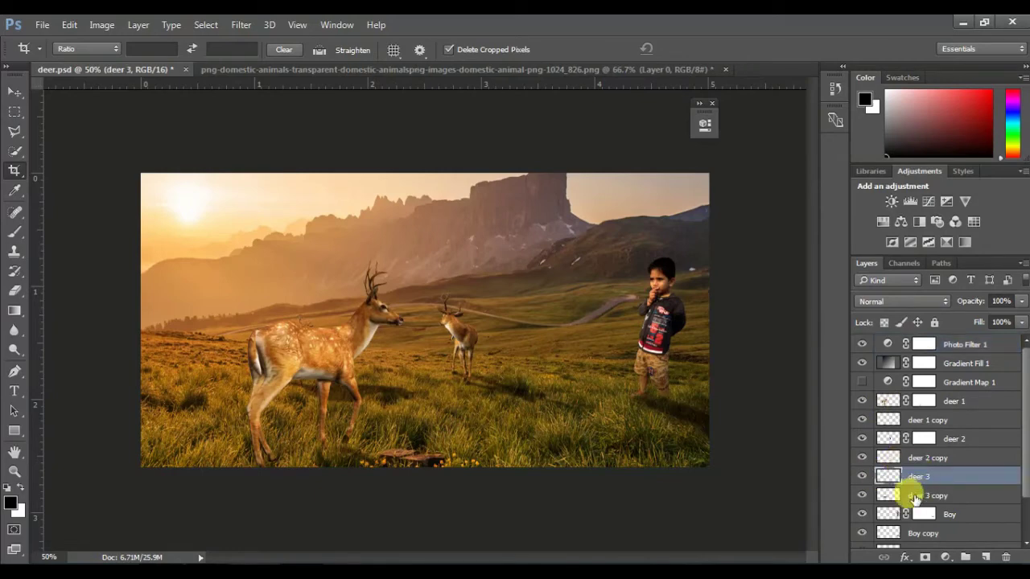
shift+click(915, 496)
click(14, 92)
mouse_move(333, 370)
mouse_down()
mouse_move(231, 371)
mouse_move(251, 373)
mouse_up()
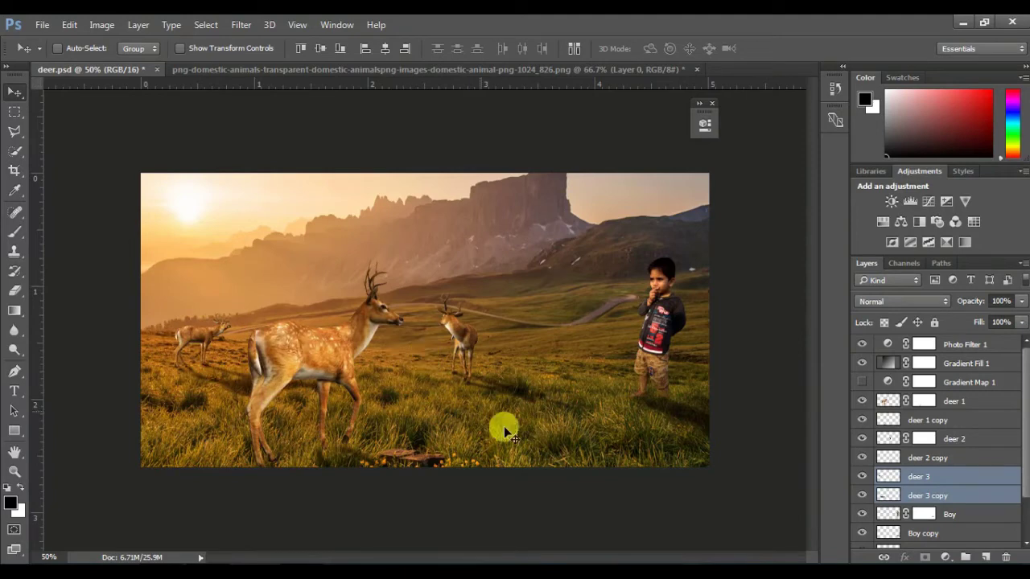
drag(213, 338, 230, 331)
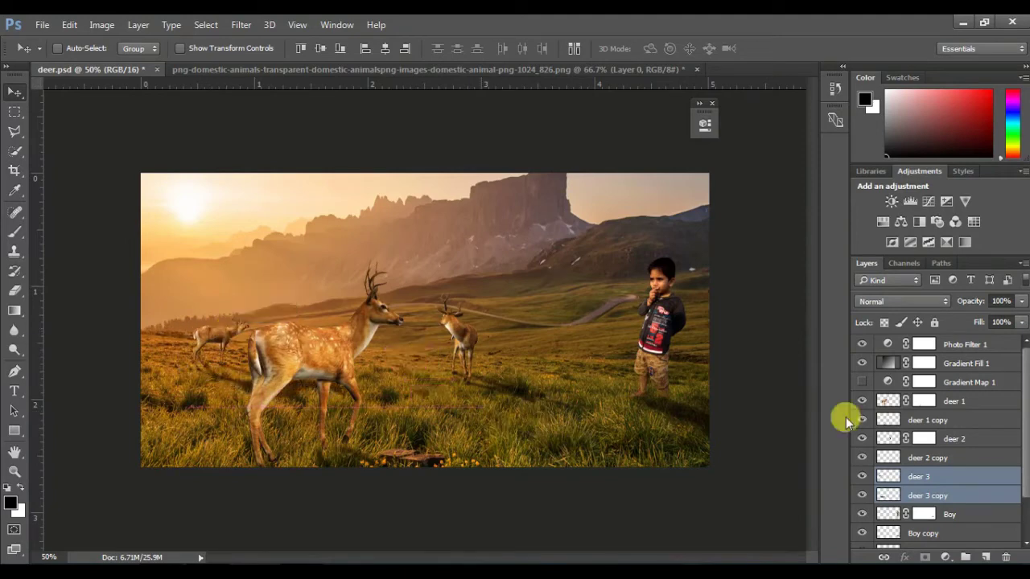
click(964, 345)
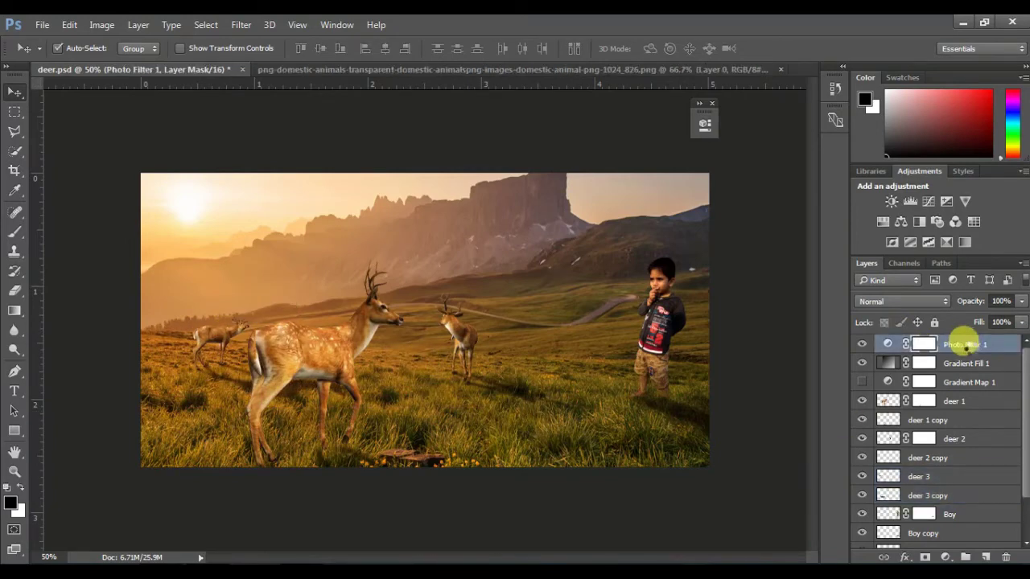
Stamp all visible layers into a new Layer 7 and open the Camera Raw Filter.
key(ctrl+shift+alt+e)
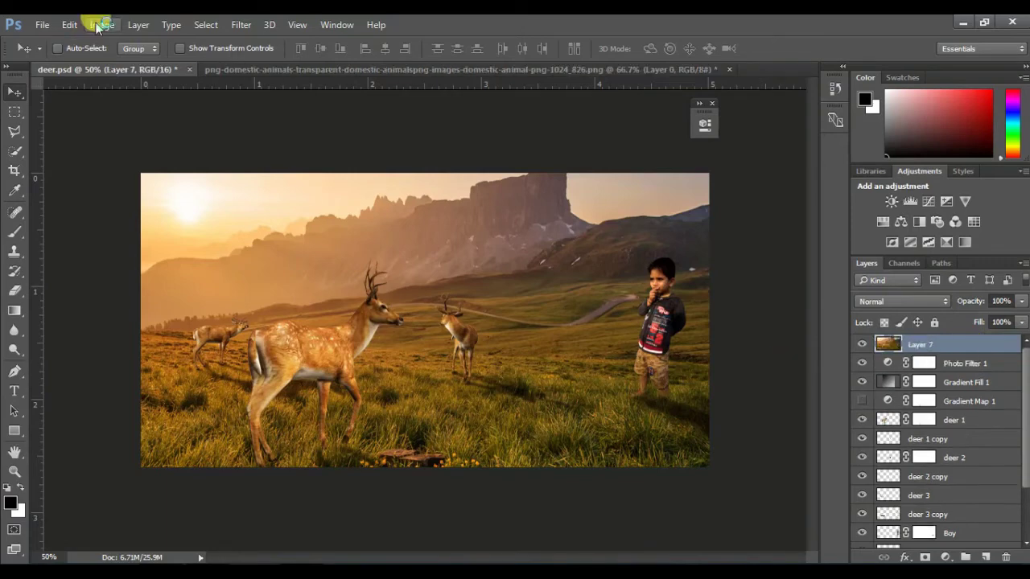
click(241, 25)
click(275, 109)
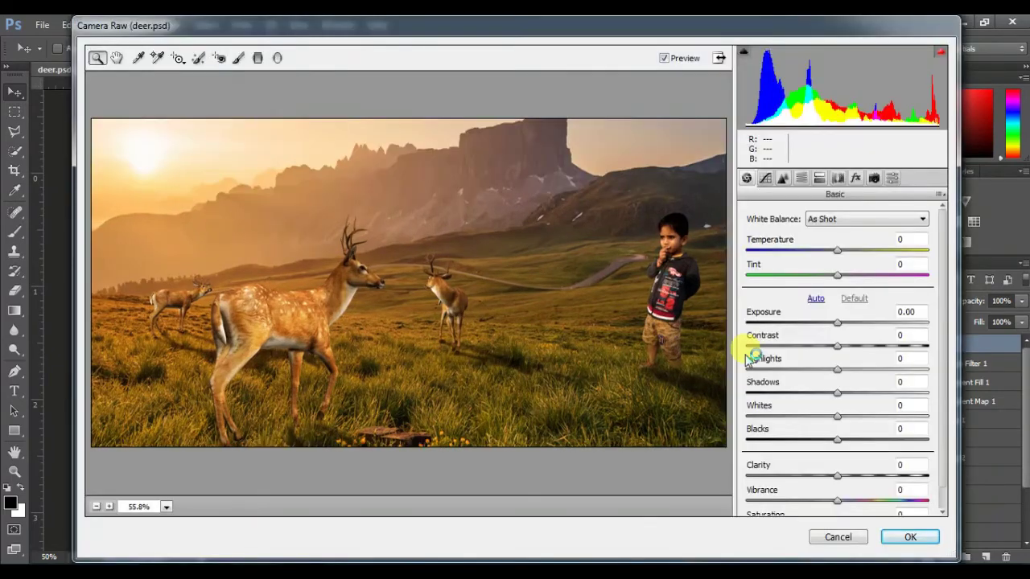
Add a graduated filter darkening and cooling the lower foreground up to the big deer.
click(257, 58)
drag(465, 312, 465, 312)
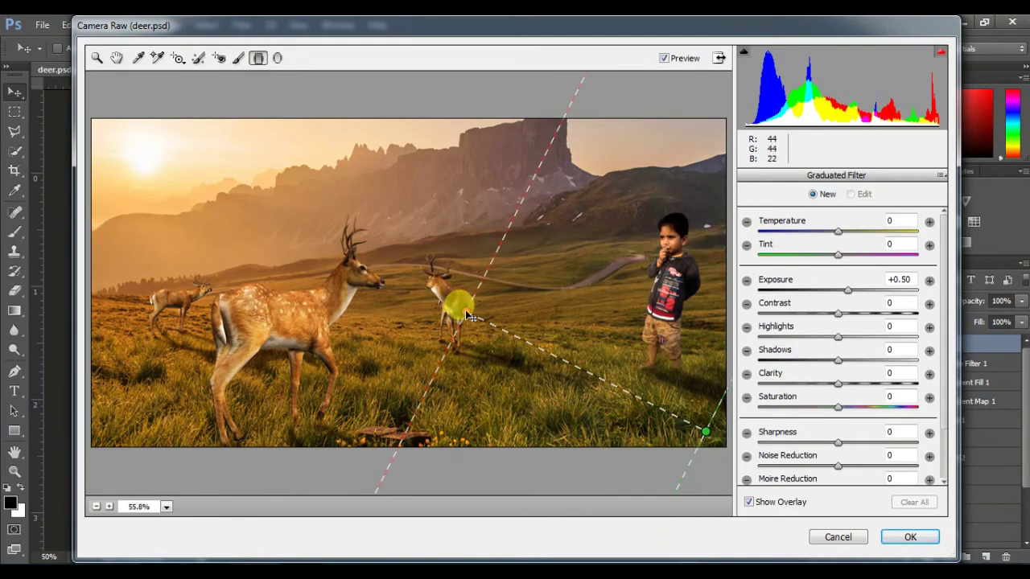
drag(114, 434, 210, 354)
drag(848, 289, 822, 290)
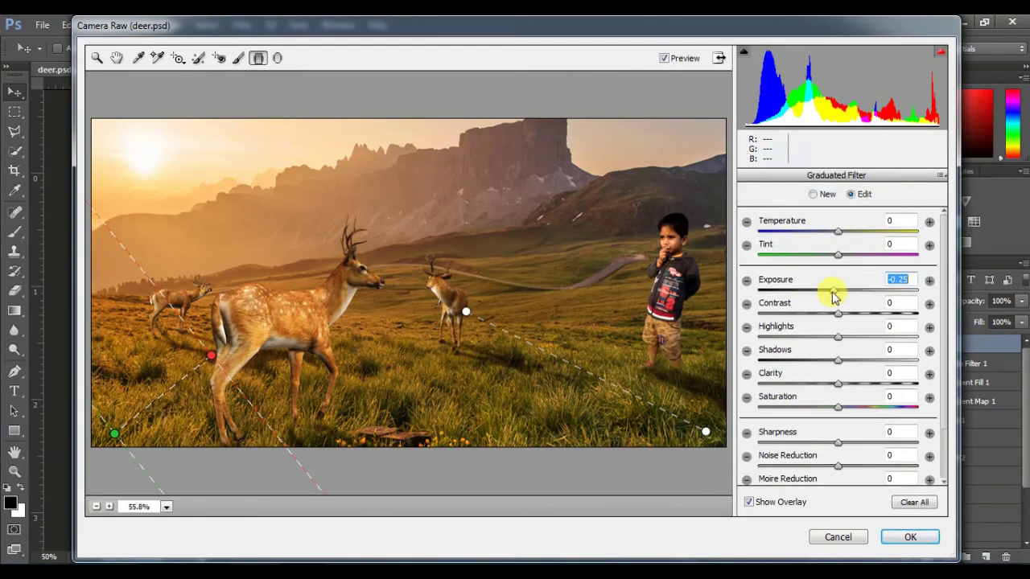
drag(392, 448, 379, 309)
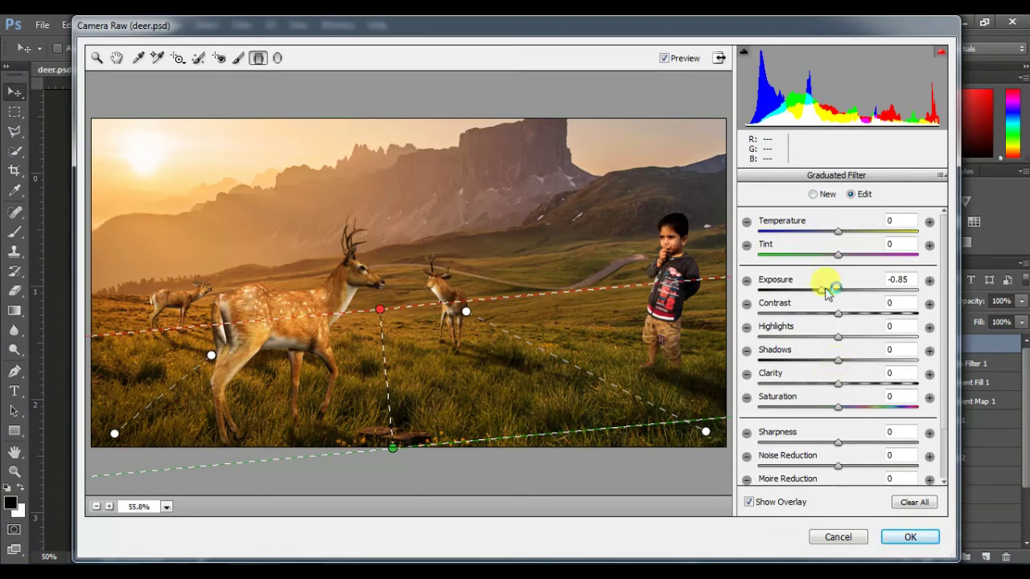
drag(821, 290, 802, 291)
drag(837, 232, 814, 232)
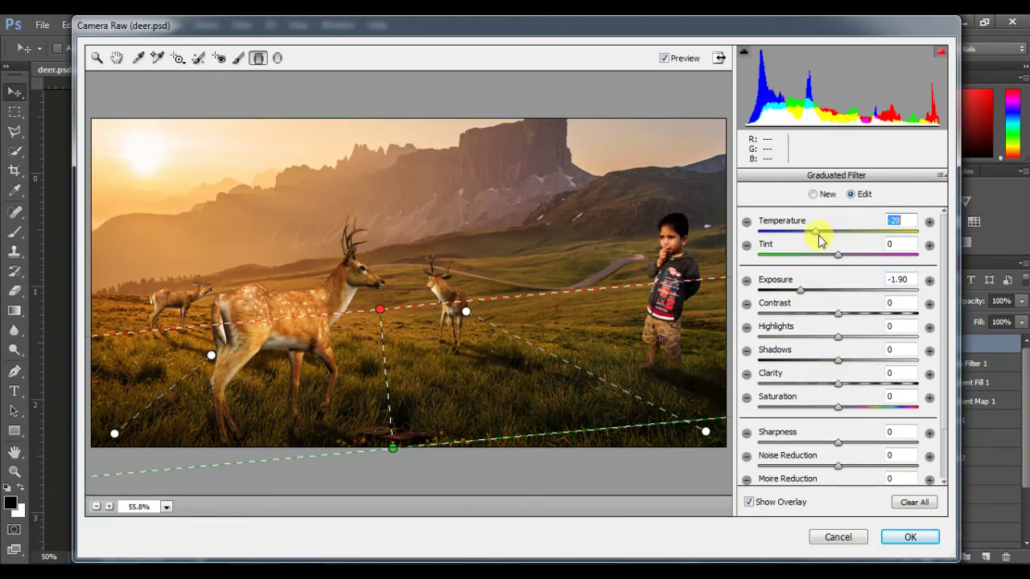
Add a lower-right graduated filter with reduced highlights and apply Camera Raw.
drag(712, 411, 616, 332)
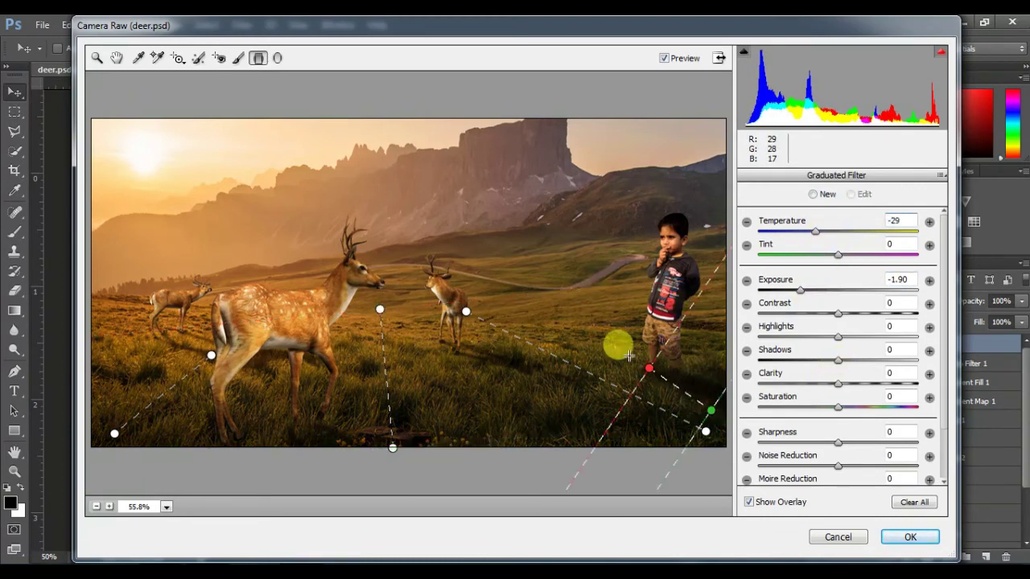
drag(711, 411, 816, 488)
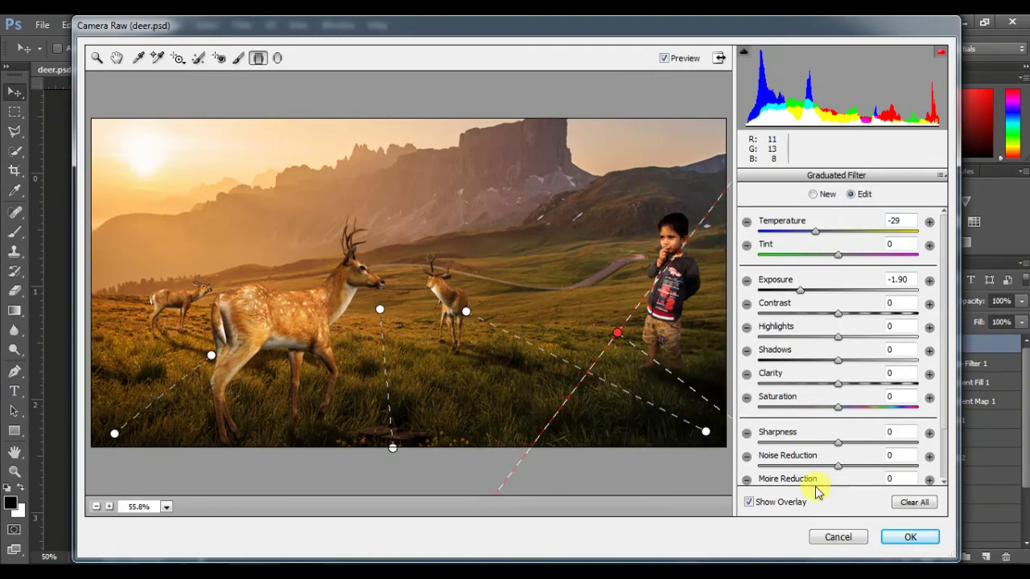
mouse_move(575, 383)
mouse_down()
mouse_move(621, 336)
mouse_move(646, 290)
mouse_up()
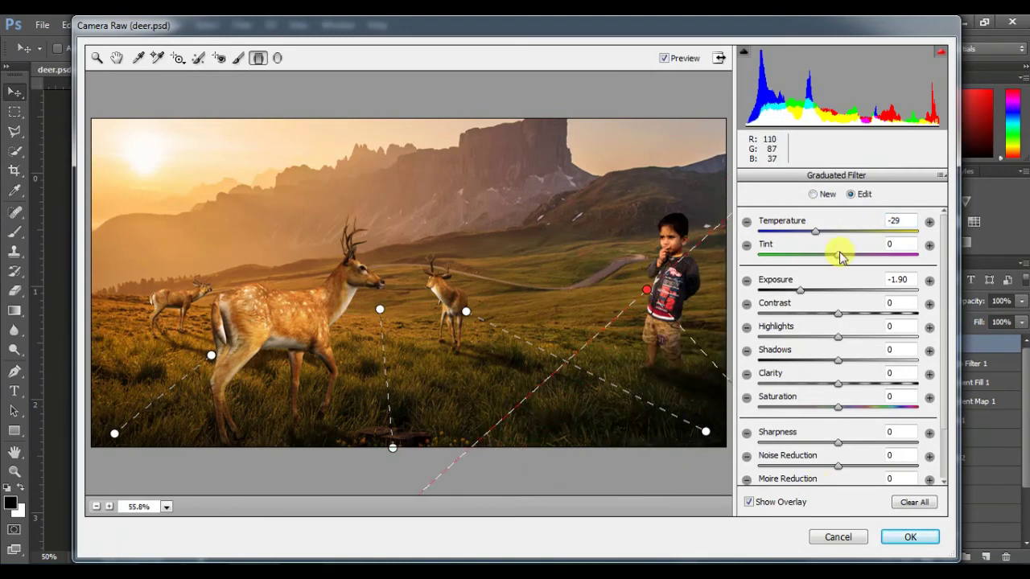
drag(815, 232, 806, 232)
drag(838, 337, 815, 338)
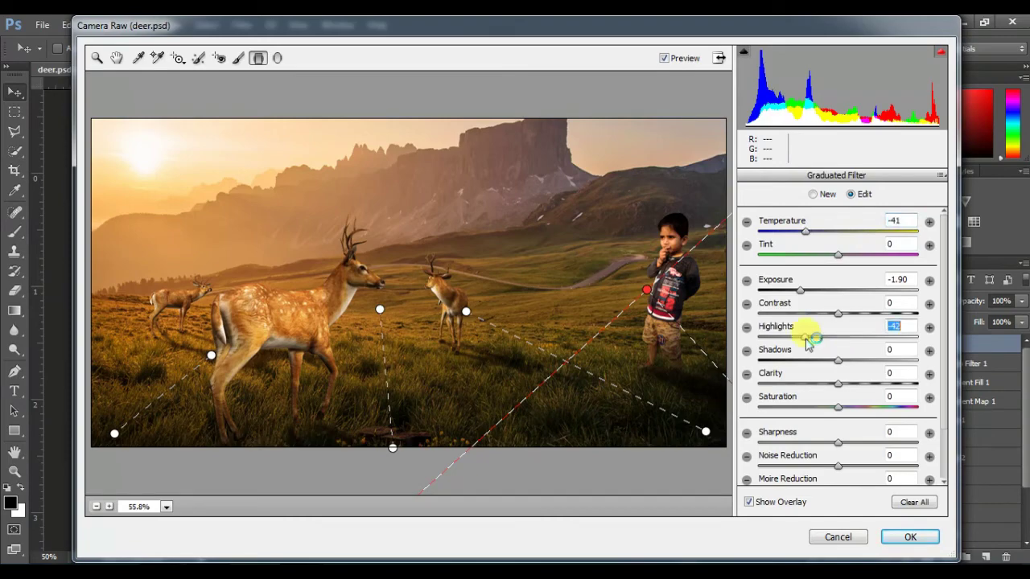
click(910, 537)
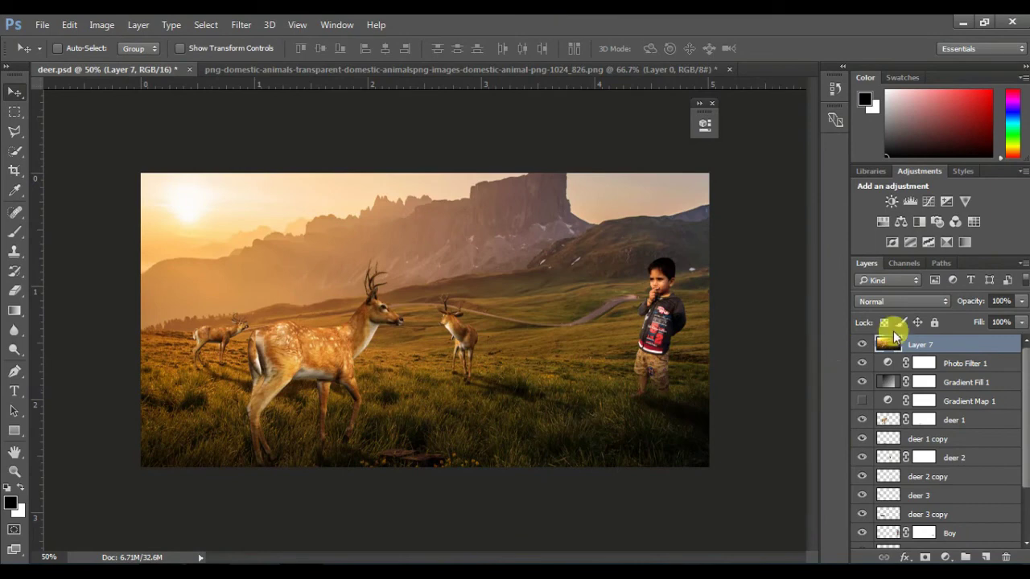
Add a Color Balance layer shifting the midtones toward yellow, green and cyan.
click(945, 557)
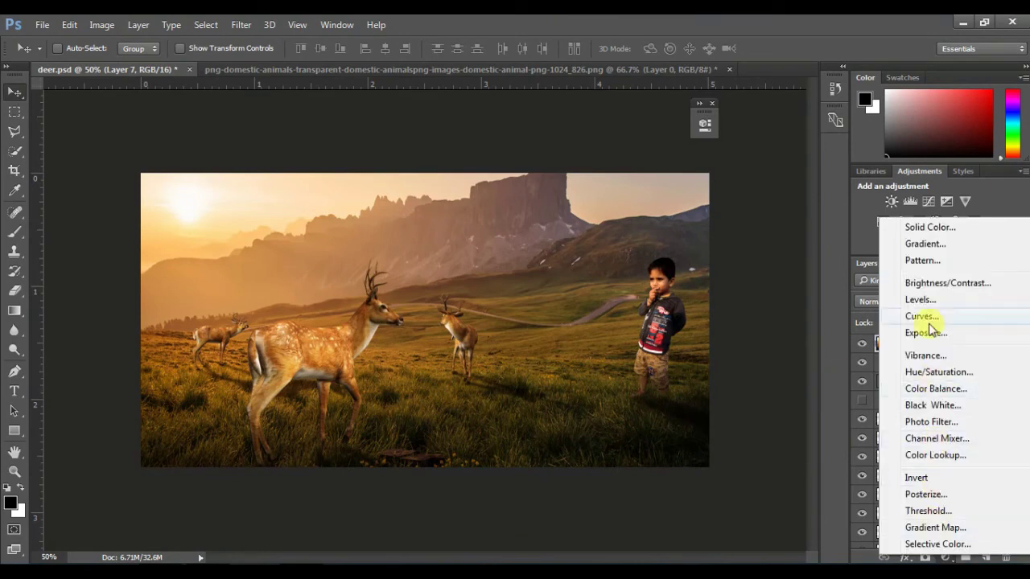
click(929, 388)
drag(758, 133, 905, 135)
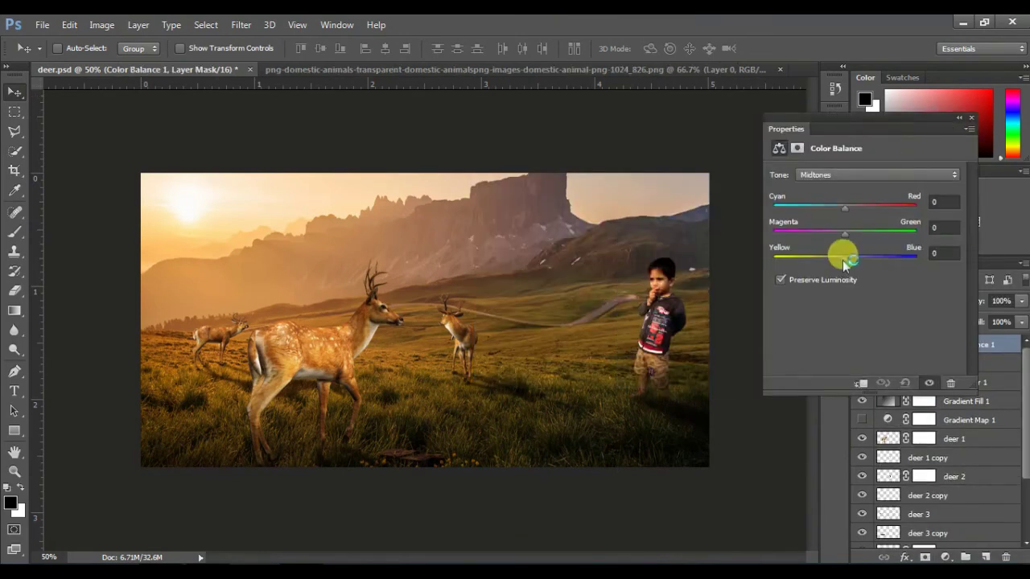
mouse_move(845, 261)
mouse_down()
mouse_move(829, 260)
mouse_move(857, 233)
mouse_move(851, 242)
mouse_up()
drag(845, 208, 836, 210)
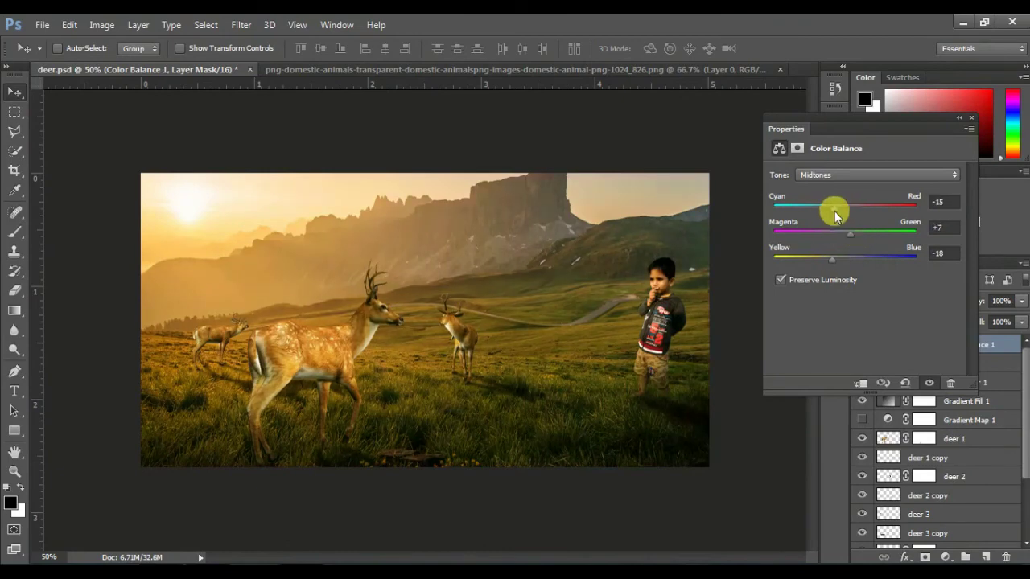
Shift the Color Balance shadows toward magenta and blue, and set layer opacity to 32%.
click(885, 174)
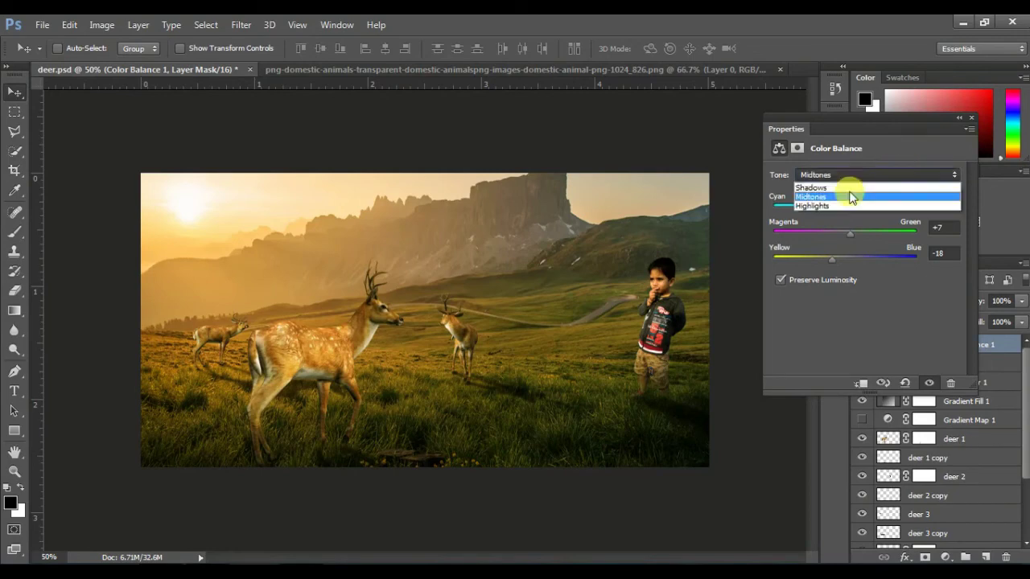
click(836, 181)
mouse_move(849, 232)
mouse_down()
mouse_move(832, 238)
mouse_move(849, 257)
mouse_up()
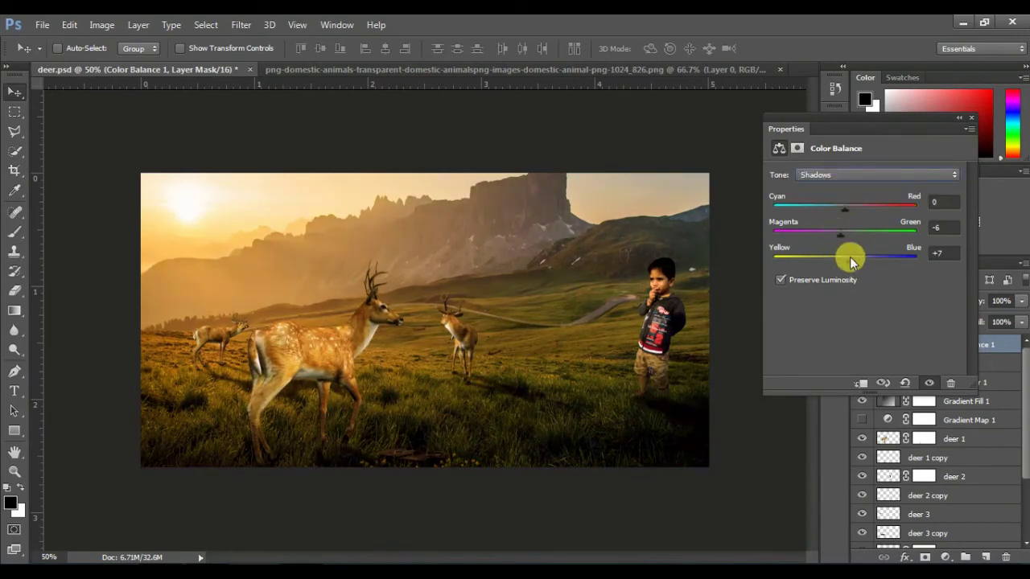
drag(851, 203, 857, 210)
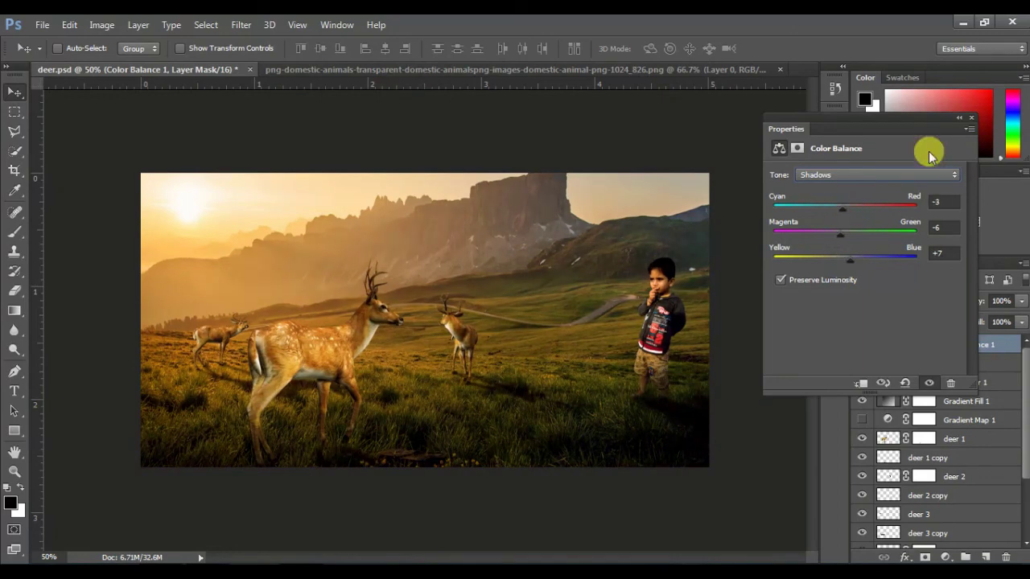
click(959, 118)
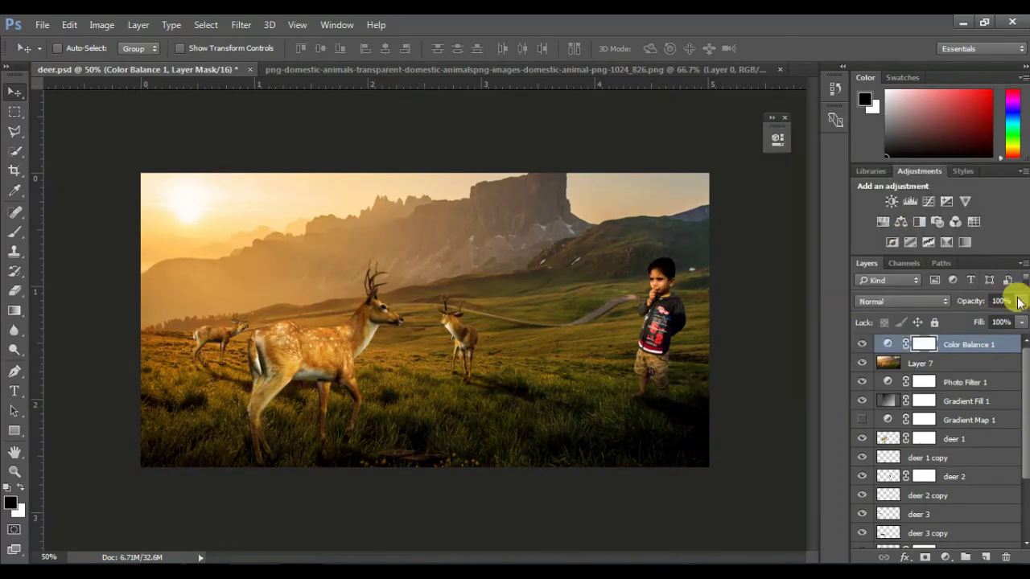
drag(1021, 301, 985, 320)
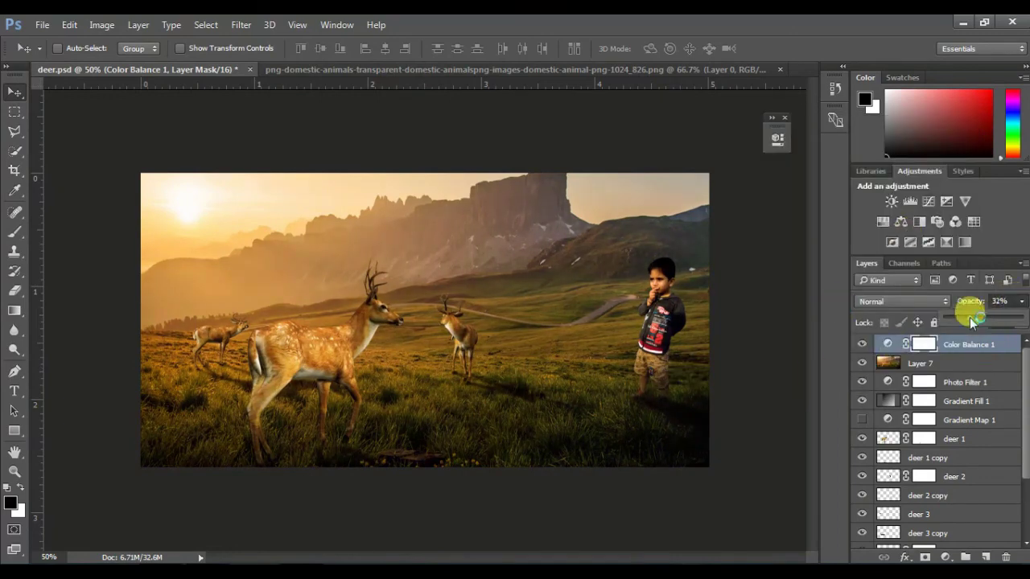
click(42, 25)
click(87, 192)
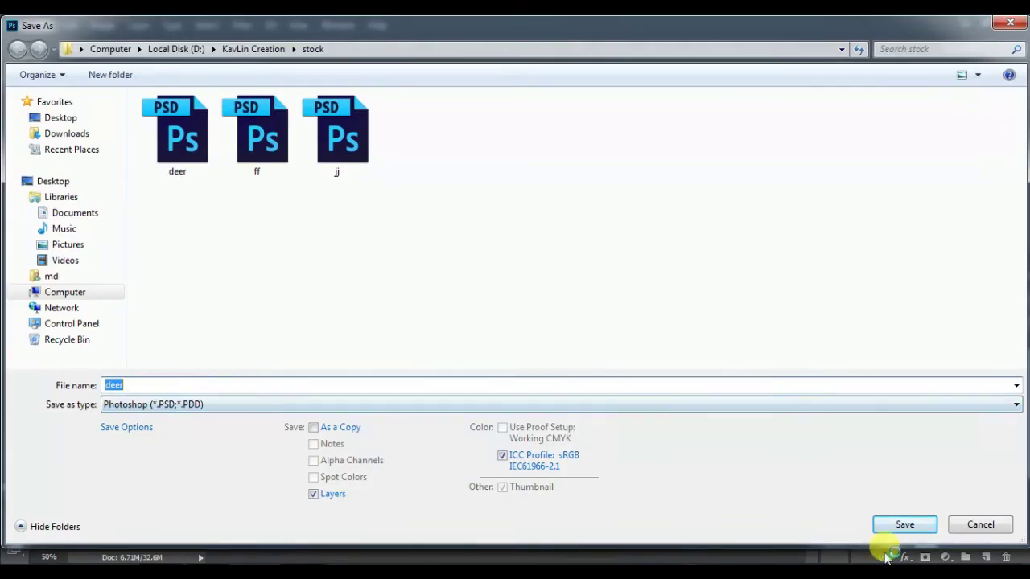
Save as deer.psd, replacing the existing file and accepting Maximize Compatibility.
click(889, 525)
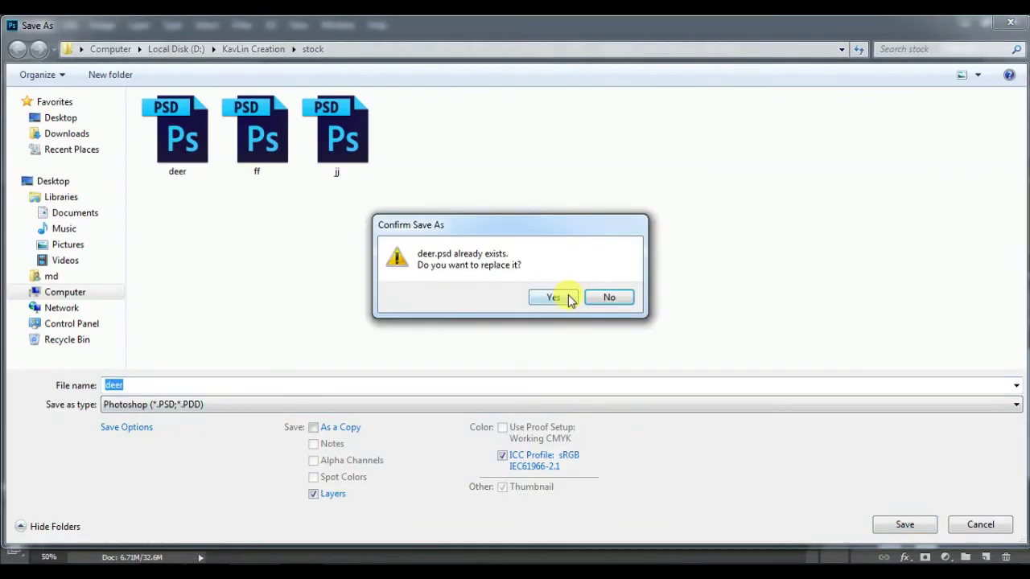
click(553, 297)
click(684, 180)
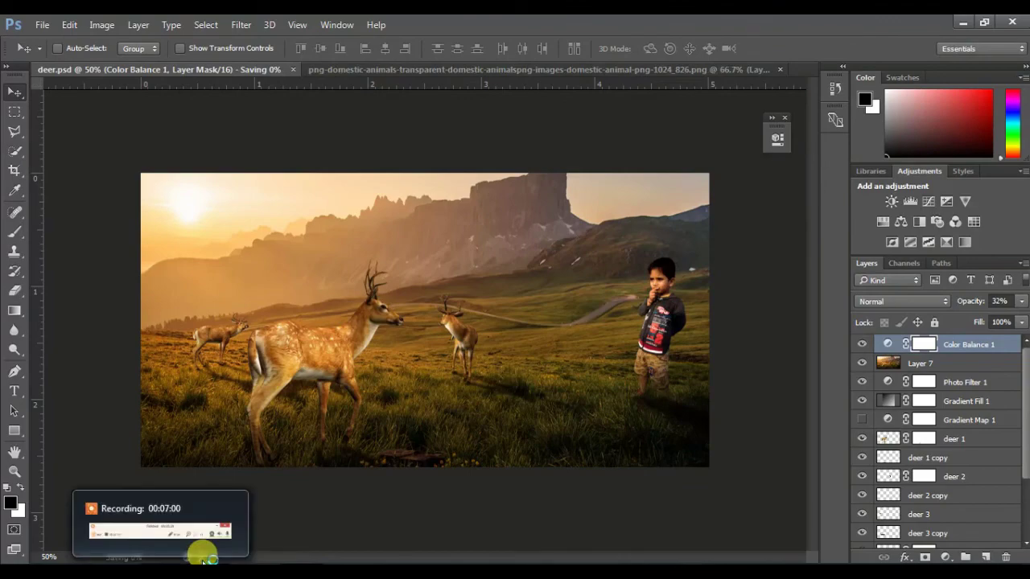
click(205, 555)
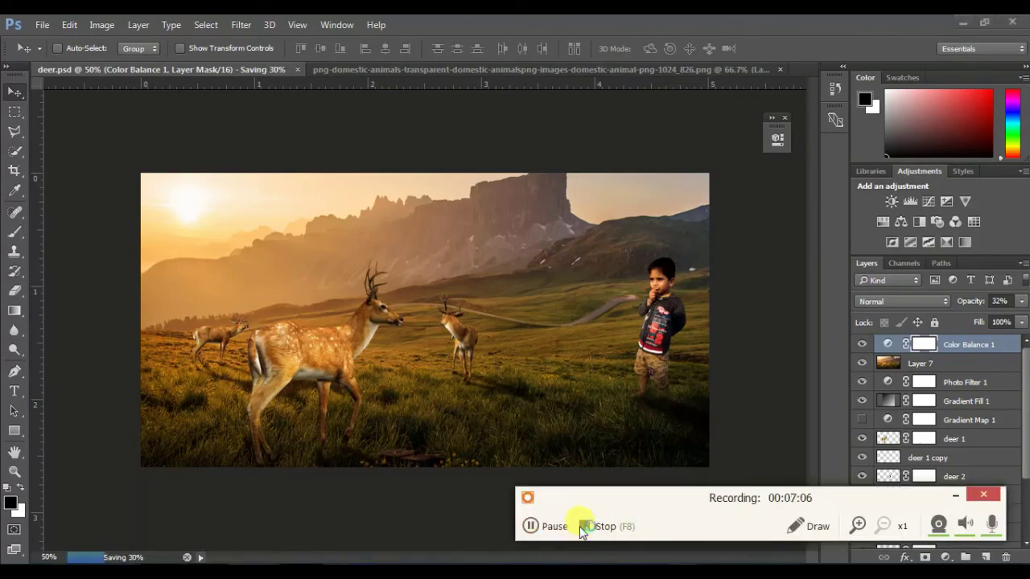